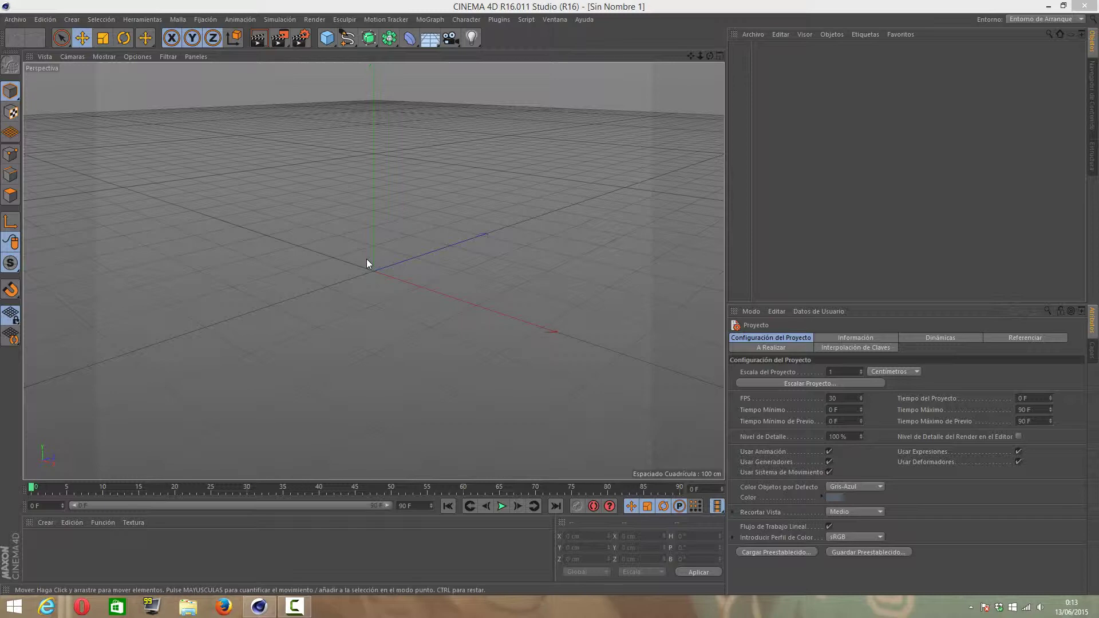
Dismiss the desktop notification and tray panel and return to Cinema 4D
{"action": "left_click", "coordinate": [310, 568]}
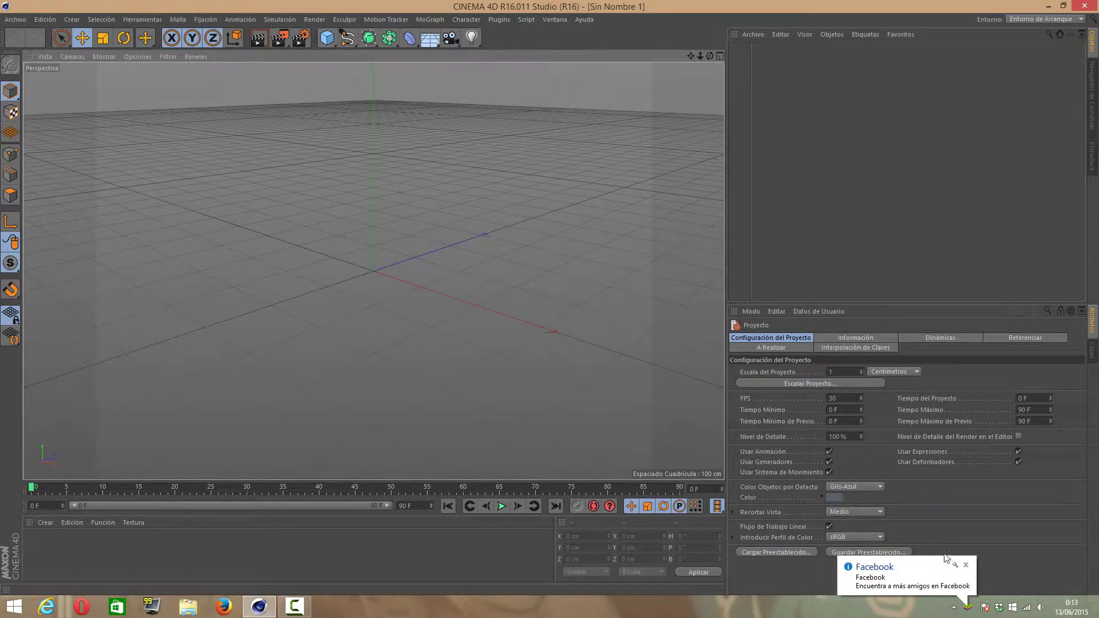
{"action": "left_click", "coordinate": [966, 566]}
{"action": "left_click", "coordinate": [971, 607]}
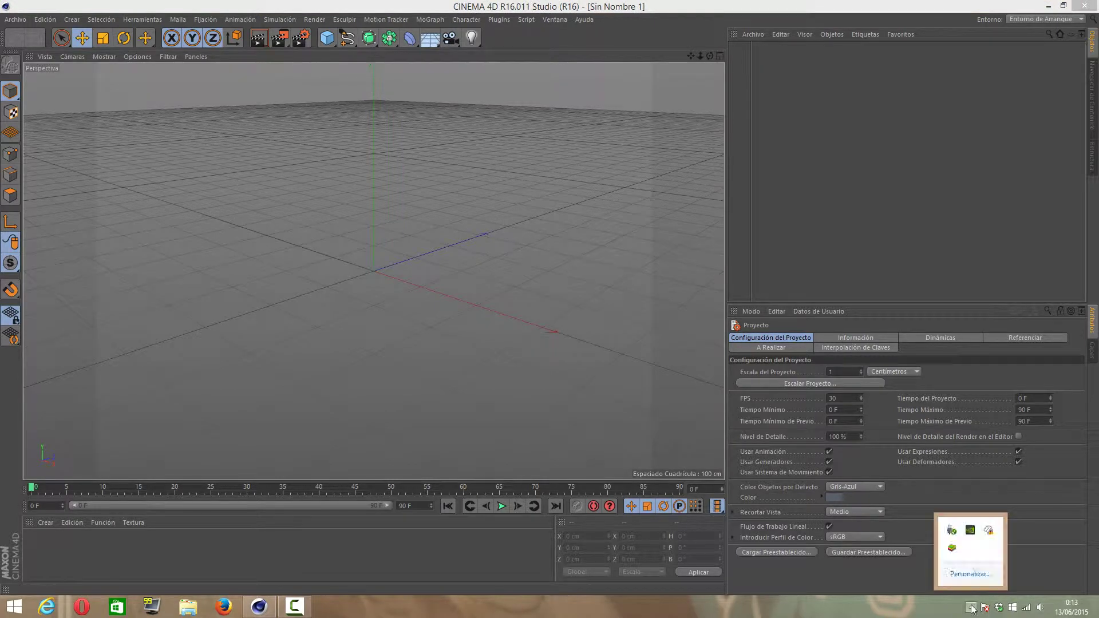
{"action": "right_click", "coordinate": [952, 550]}
{"action": "left_click", "coordinate": [916, 543]}
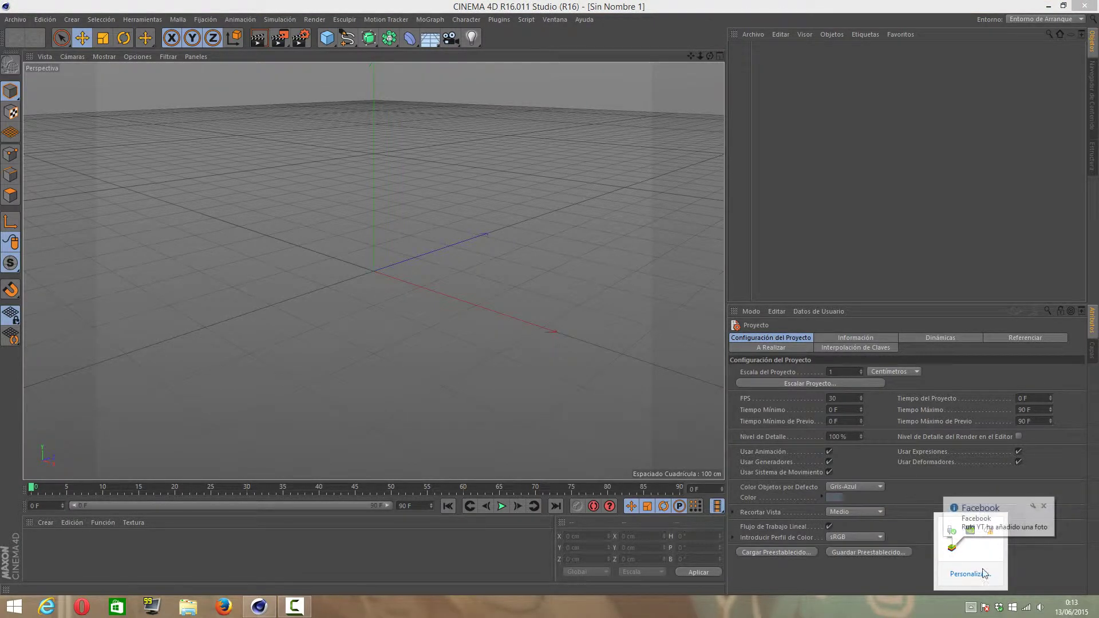
{"action": "left_click", "coordinate": [1040, 508]}
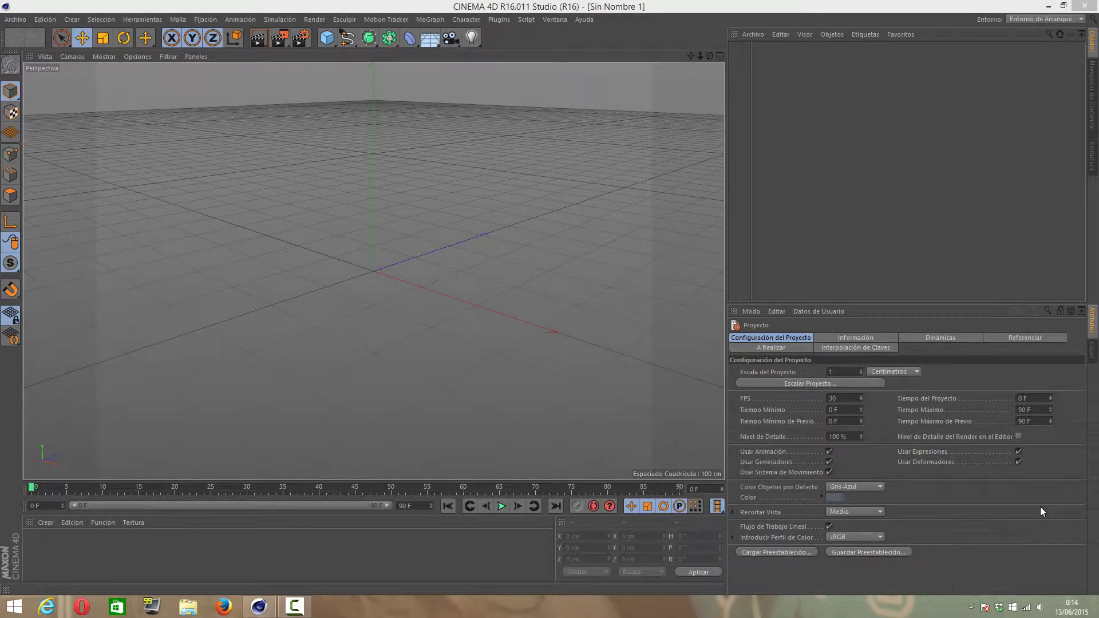
{"action": "left_click", "coordinate": [979, 611]}
{"action": "left_click", "coordinate": [287, 241]}
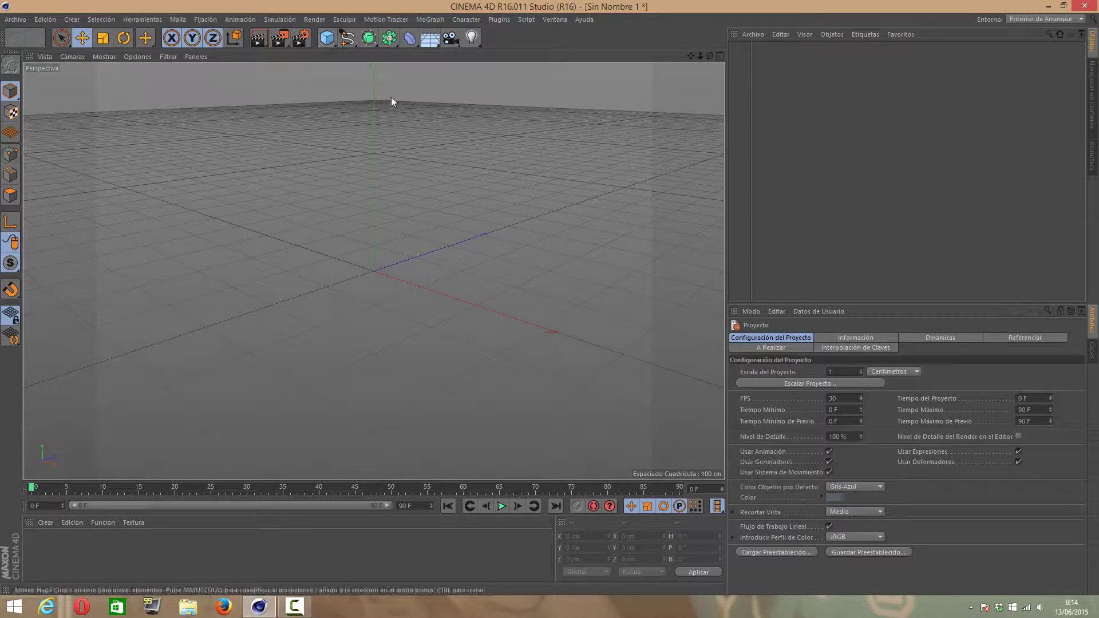
Add a cylinder and make it thin and tall: 24.277 cm radius, 895.68 cm height
{"action": "left_click", "coordinate": [328, 40]}
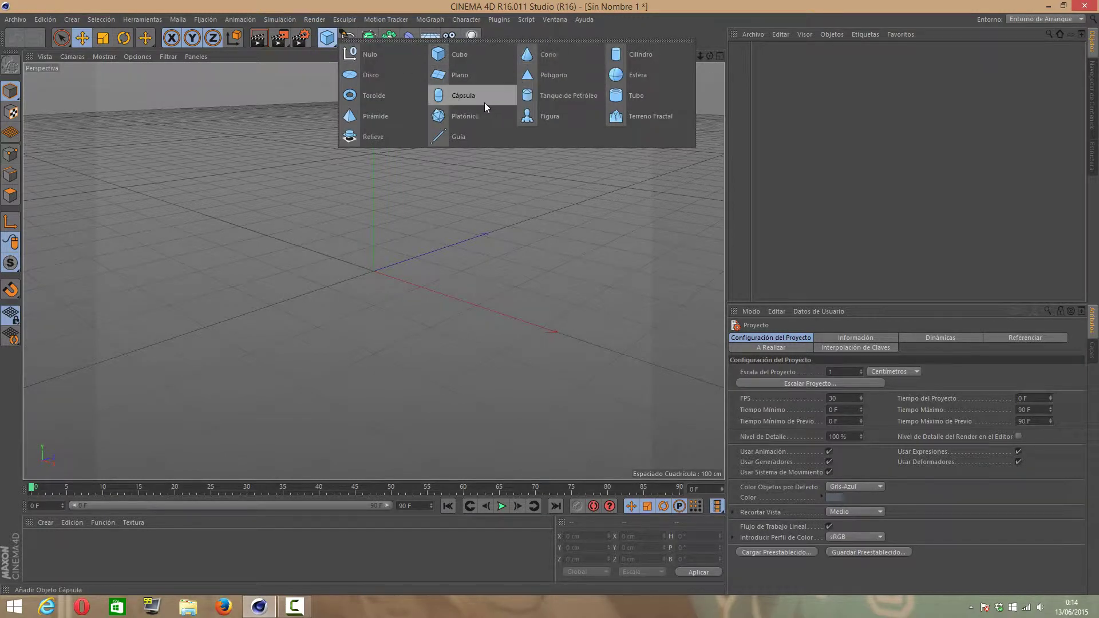
{"action": "left_click", "coordinate": [641, 54]}
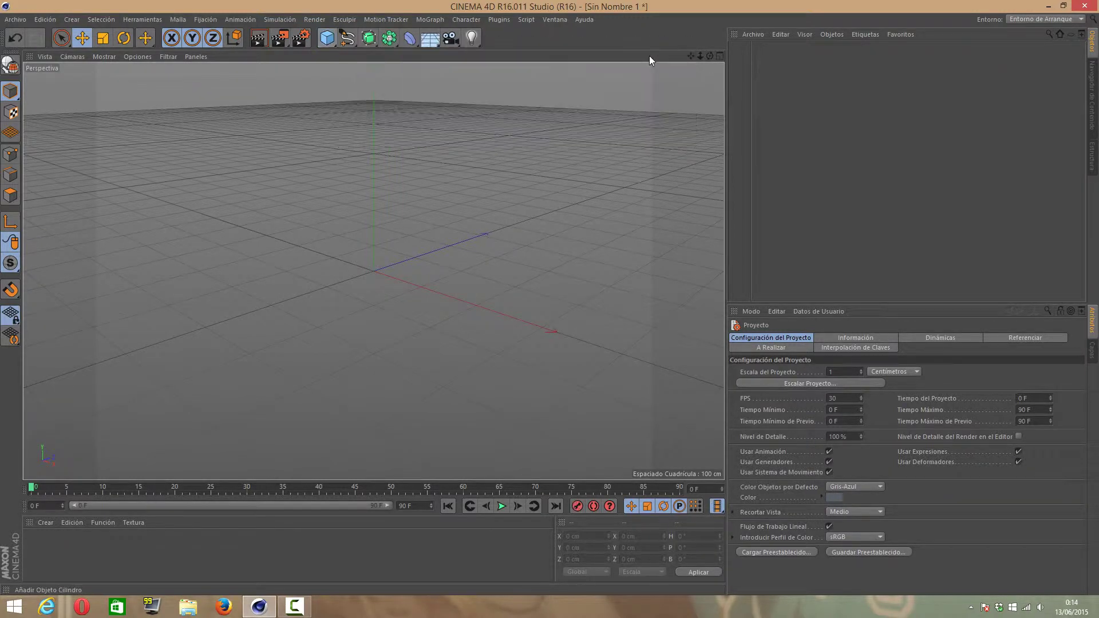
{"action": "left_click_drag", "start_coordinate": [388, 217], "coordinate": [373, 63]}
{"action": "scroll", "coordinate": [424, 328], "scroll_direction": "down", "scroll_amount": 3}
{"action": "scroll", "coordinate": [427, 329], "scroll_direction": "down", "scroll_amount": 3}
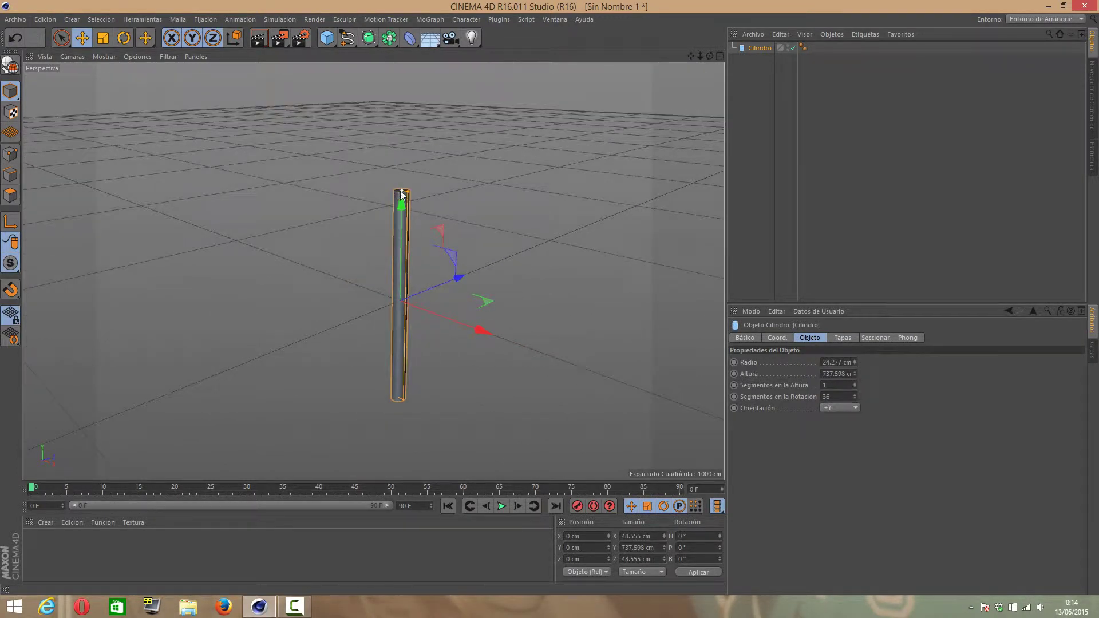
{"action": "left_click_drag", "start_coordinate": [401, 190], "coordinate": [398, 148]}
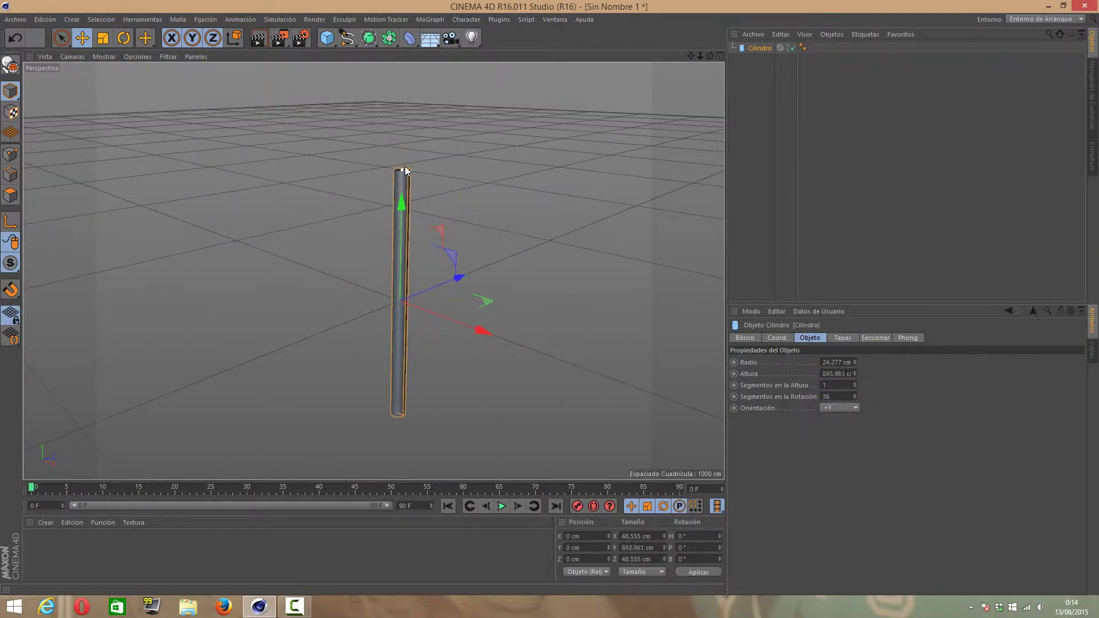
{"action": "left_click", "coordinate": [412, 40]}
{"action": "left_click", "coordinate": [203, 20]}
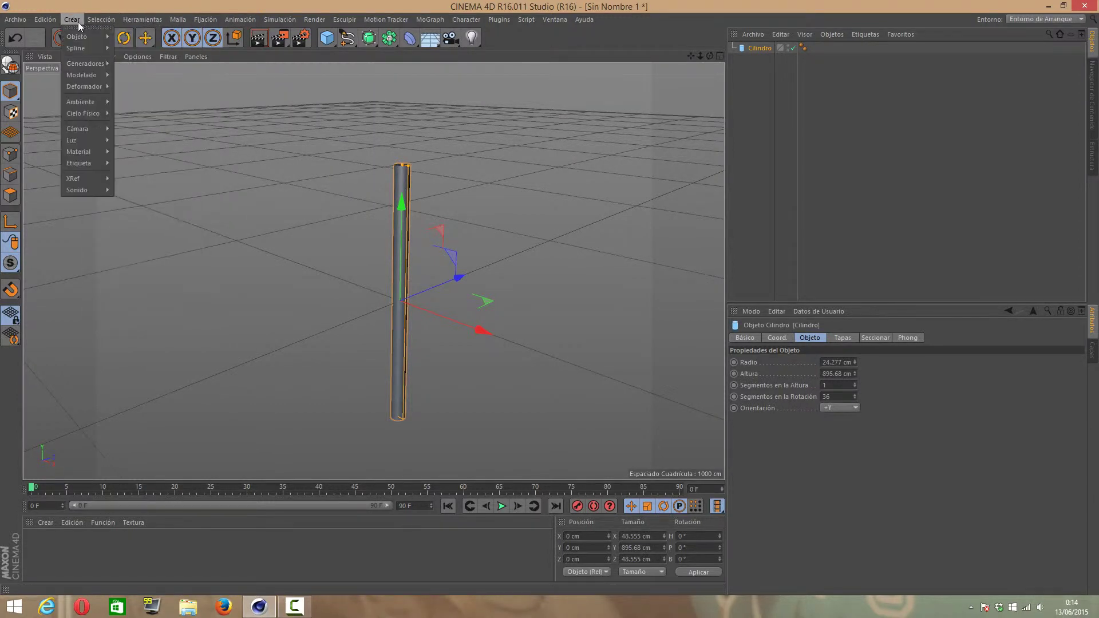
{"action": "mouse_move", "coordinate": [84, 87]}
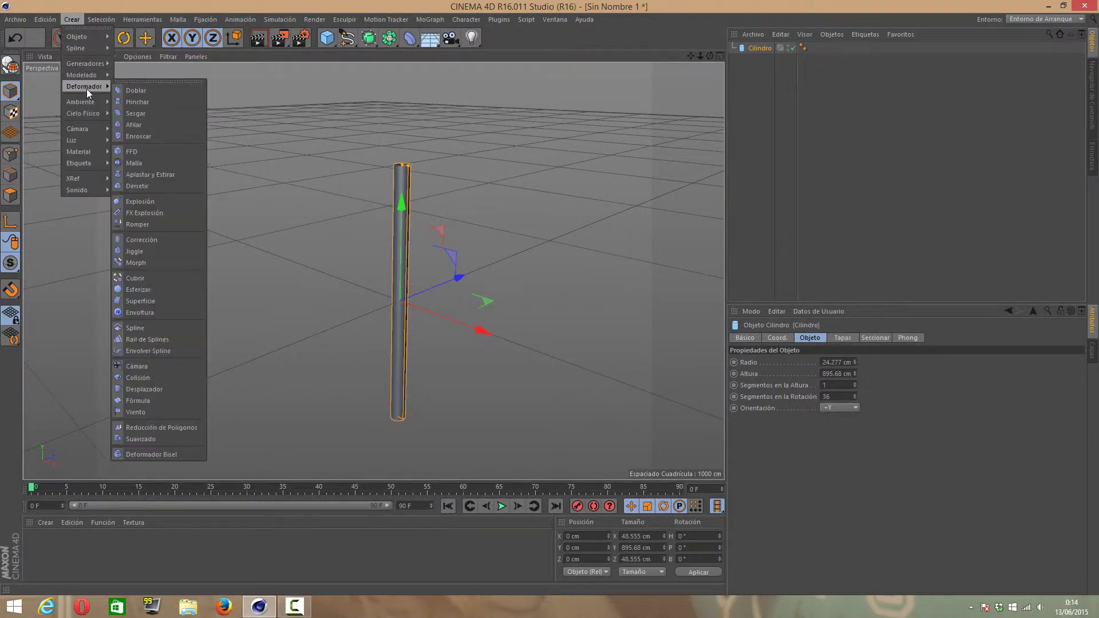
Add a Doblar bend deformer to the scene, keeping the cylinder parametric
{"action": "left_click", "coordinate": [146, 90]}
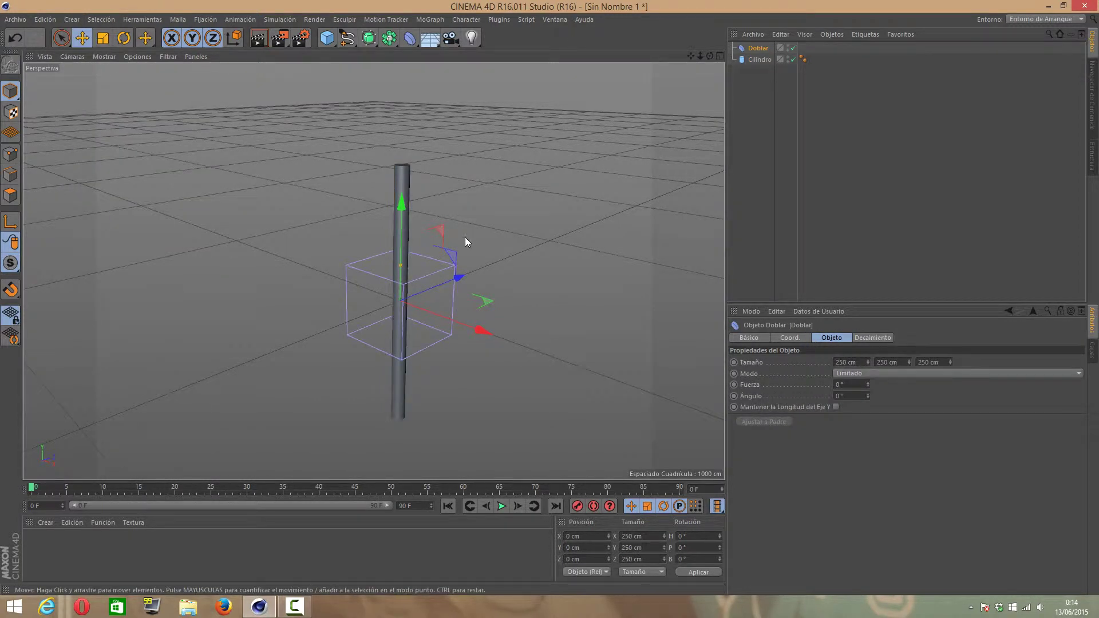
{"action": "left_click", "coordinate": [399, 221]}
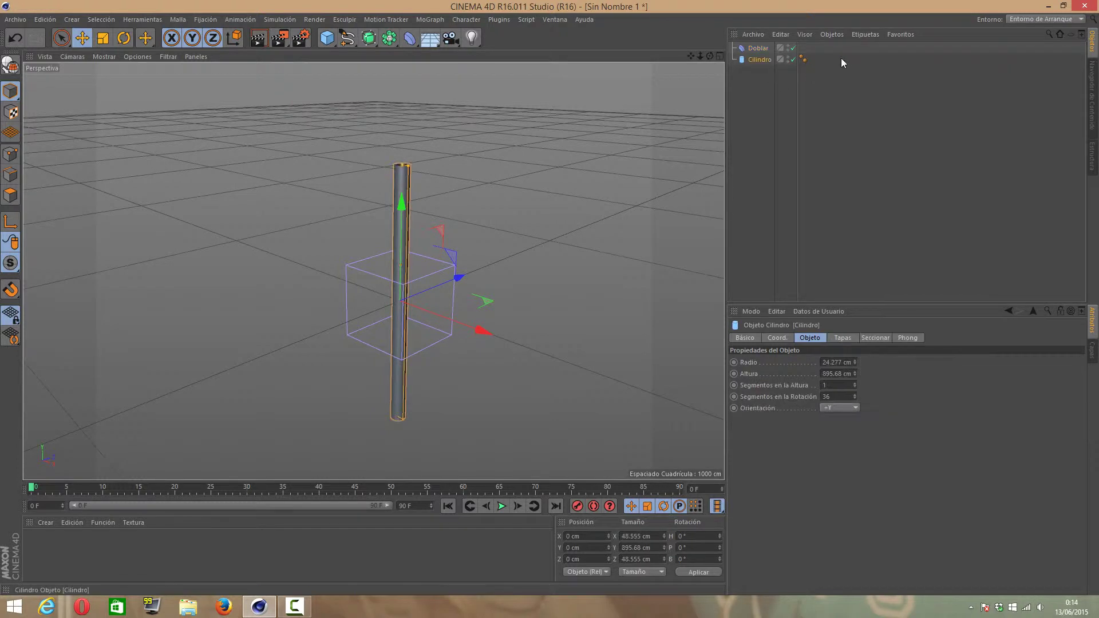
{"action": "left_click", "coordinate": [12, 70]}
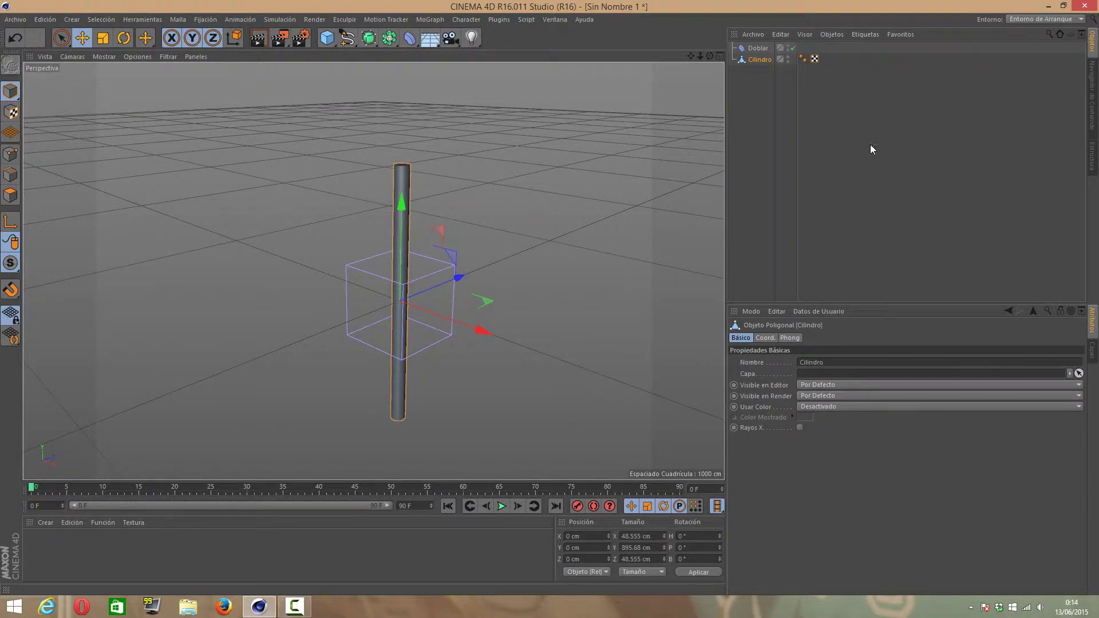
{"action": "key", "text": "ctrl+z"}
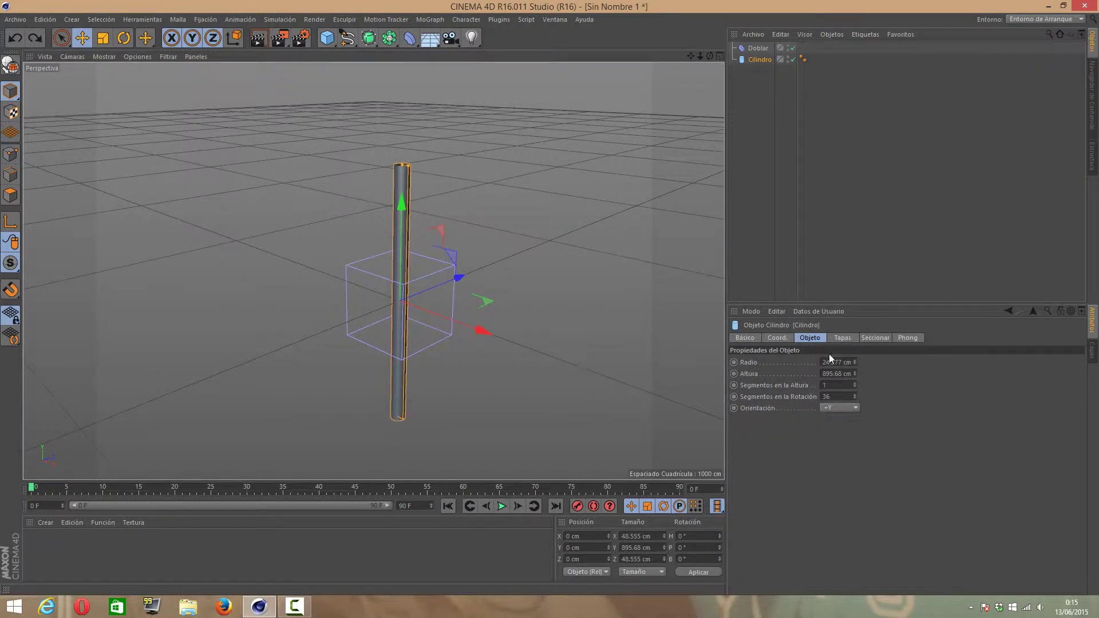
Give the cylinder 30 height segments, make it editable, and nest it under Doblar
{"action": "left_click", "coordinate": [838, 385]}
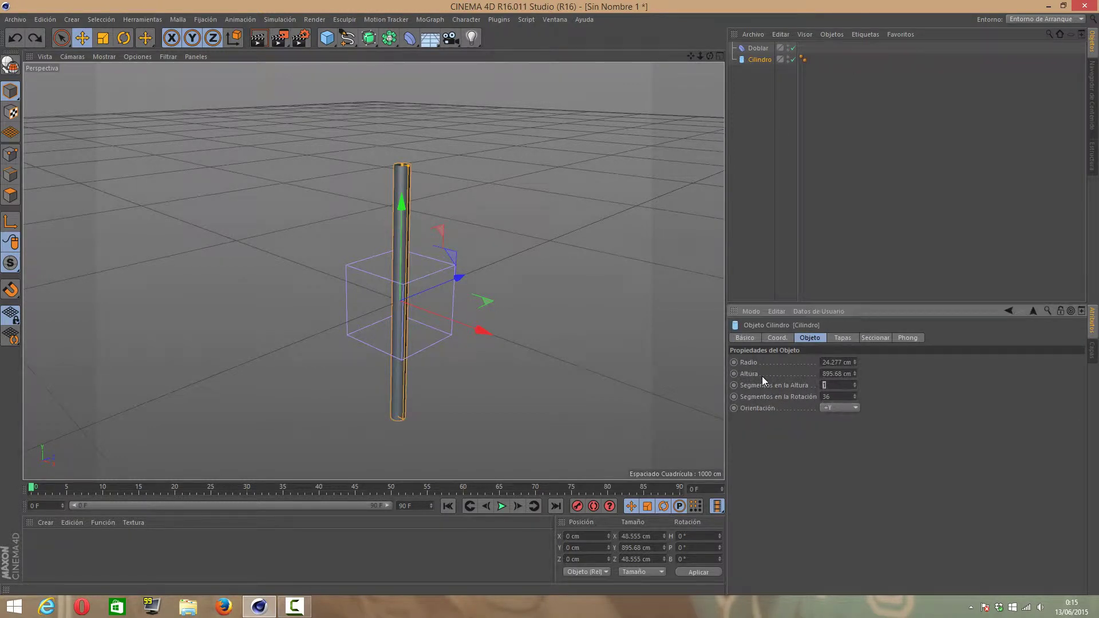
{"action": "type", "text": "30"}
{"action": "left_click", "coordinate": [4, 67]}
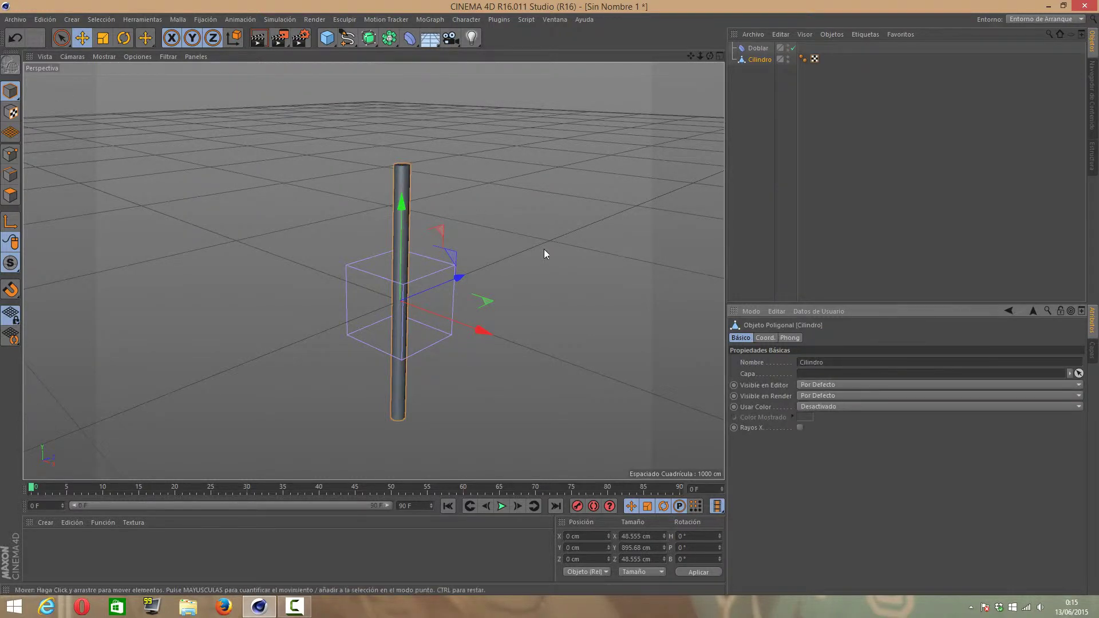
{"action": "left_click_drag", "start_coordinate": [751, 60], "coordinate": [754, 51]}
{"action": "left_click", "coordinate": [754, 50]}
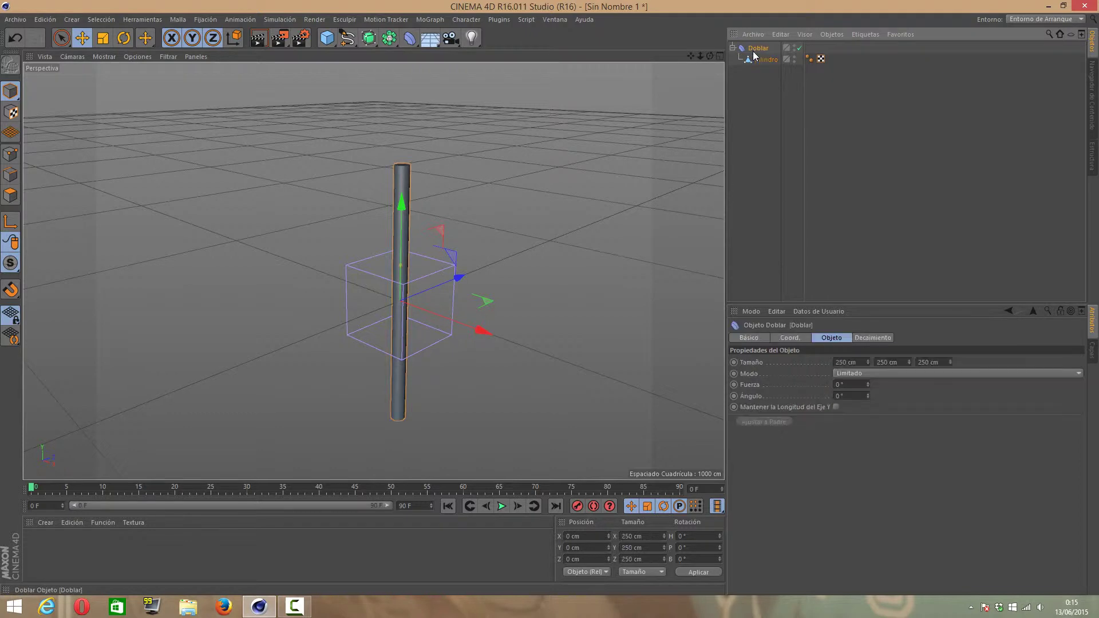
Move Doblar under the cylinder and arch it: strength 177°, angle -278°, depth 255 cm
{"action": "left_click_drag", "start_coordinate": [867, 384], "coordinate": [873, 406]}
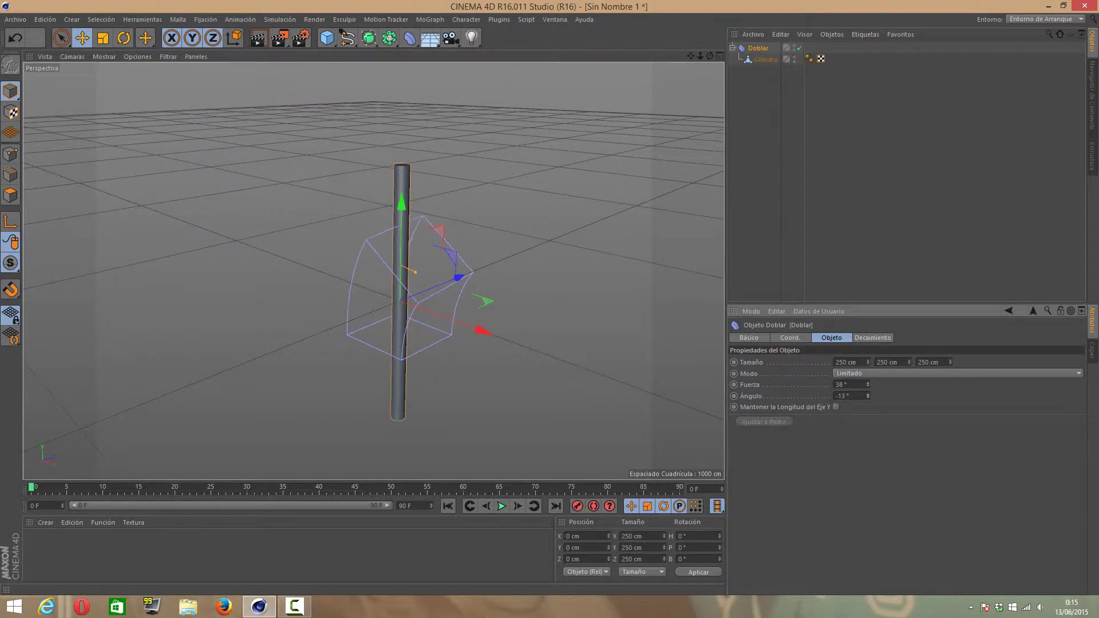
{"action": "mouse_move", "coordinate": [761, 60]}
{"action": "left_mouse_down"}
{"action": "mouse_move", "coordinate": [758, 47]}
{"action": "mouse_move", "coordinate": [757, 57]}
{"action": "left_mouse_up"}
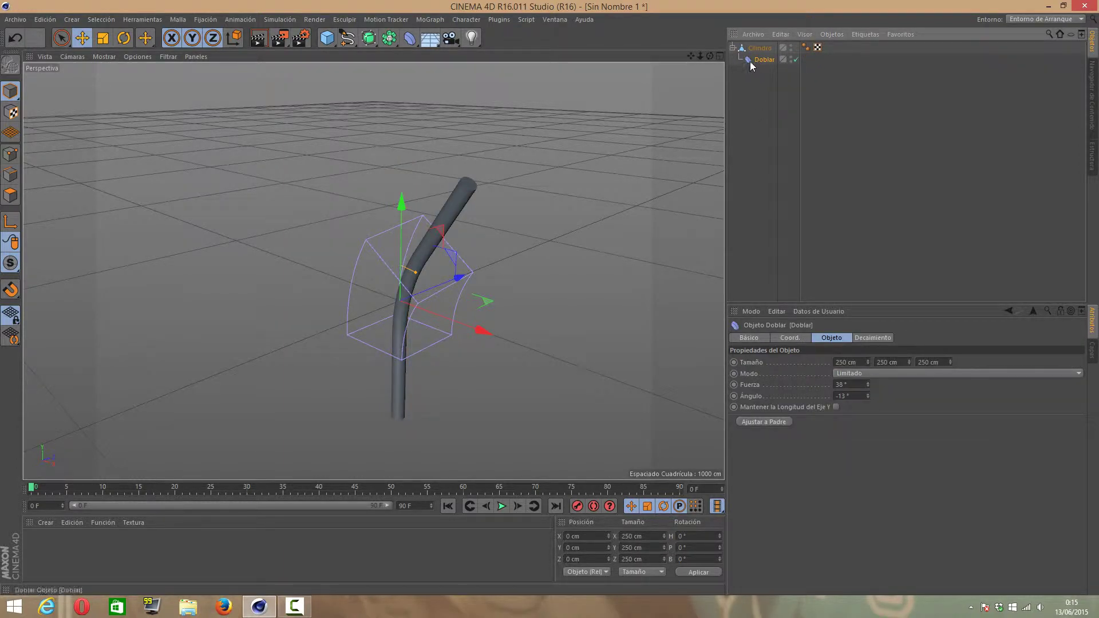
{"action": "left_click_drag", "start_coordinate": [867, 385], "coordinate": [868, 435]}
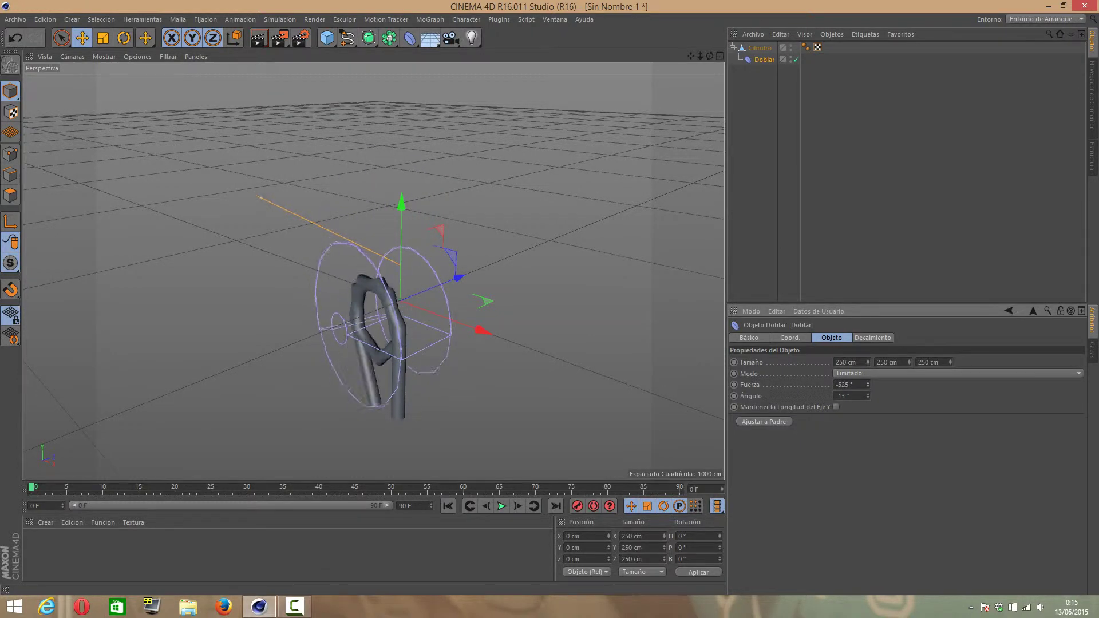
{"action": "mouse_move", "coordinate": [868, 385]}
{"action": "left_mouse_down"}
{"action": "mouse_move", "coordinate": [867, 435]}
{"action": "mouse_move", "coordinate": [868, 343]}
{"action": "left_mouse_up"}
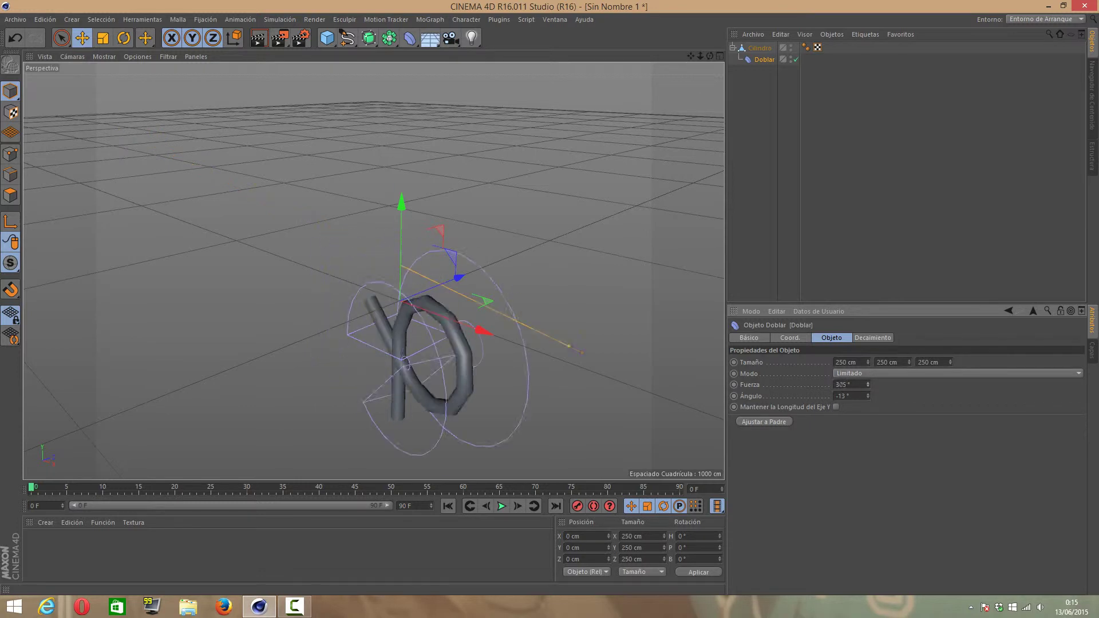
{"action": "left_click_drag", "start_coordinate": [868, 384], "coordinate": [862, 435]}
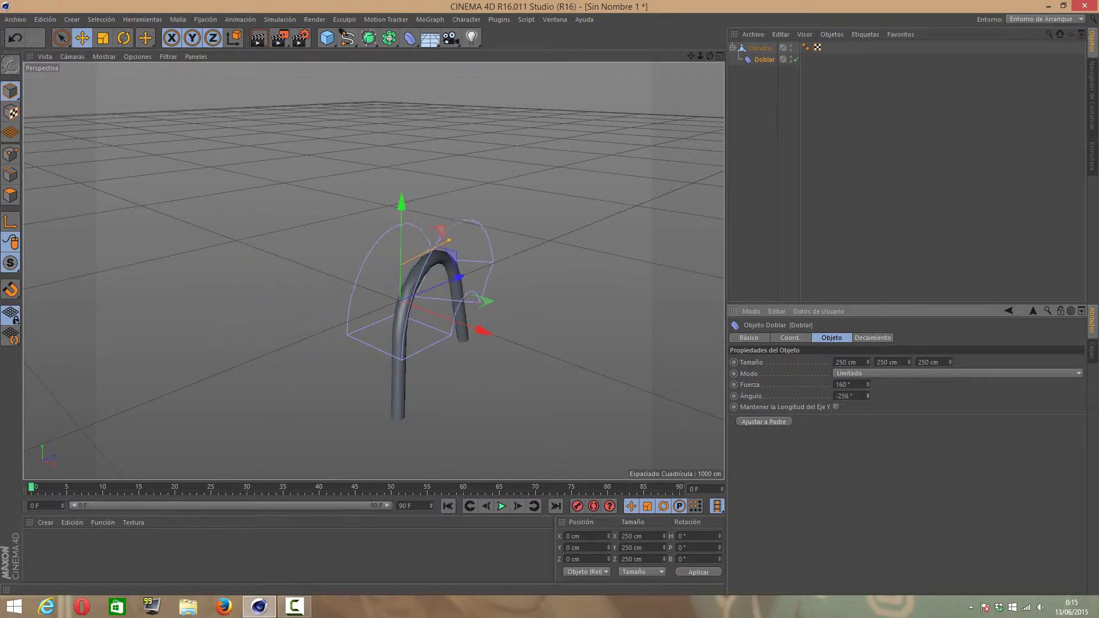
{"action": "mouse_move", "coordinate": [867, 396]}
{"action": "left_mouse_down"}
{"action": "mouse_move", "coordinate": [884, 380]}
{"action": "mouse_move", "coordinate": [867, 389]}
{"action": "mouse_move", "coordinate": [845, 363]}
{"action": "mouse_move", "coordinate": [870, 393]}
{"action": "mouse_move", "coordinate": [909, 320]}
{"action": "left_mouse_up"}
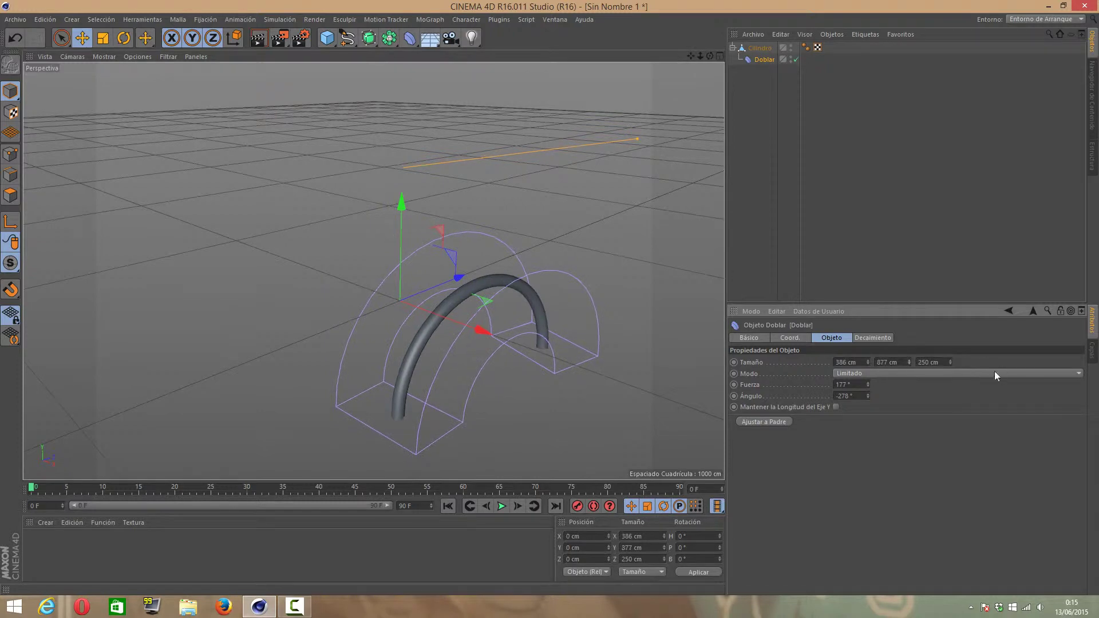
{"action": "left_click_drag", "start_coordinate": [949, 363], "coordinate": [932, 297]}
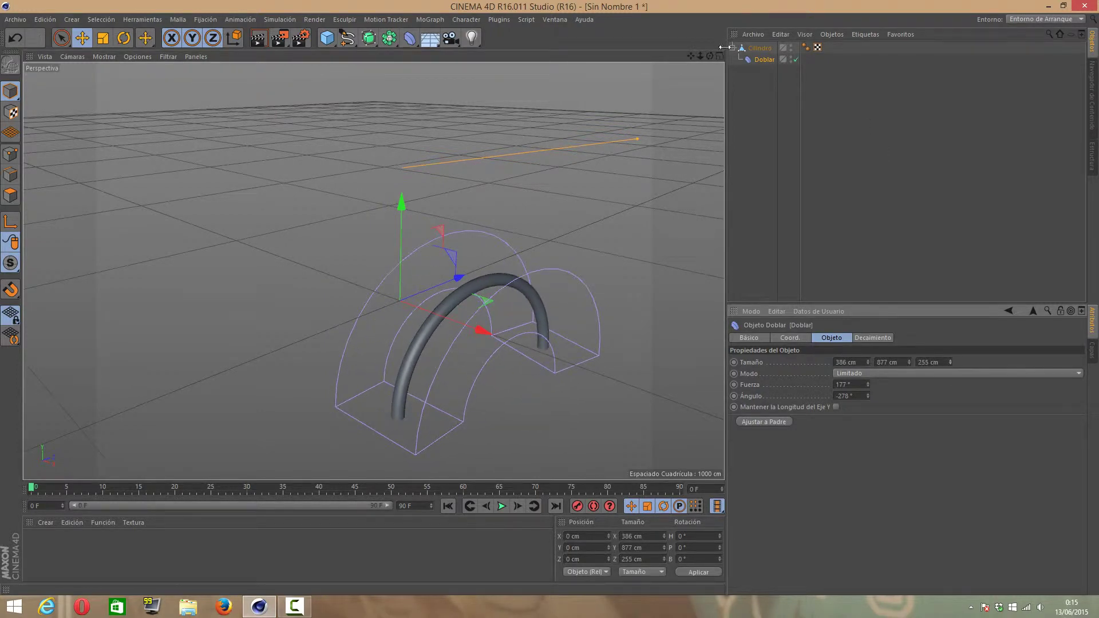
Adjust the bend angle to about -270° and orbit to inspect the bent cylinder
{"action": "left_click_drag", "start_coordinate": [709, 55], "coordinate": [827, 346]}
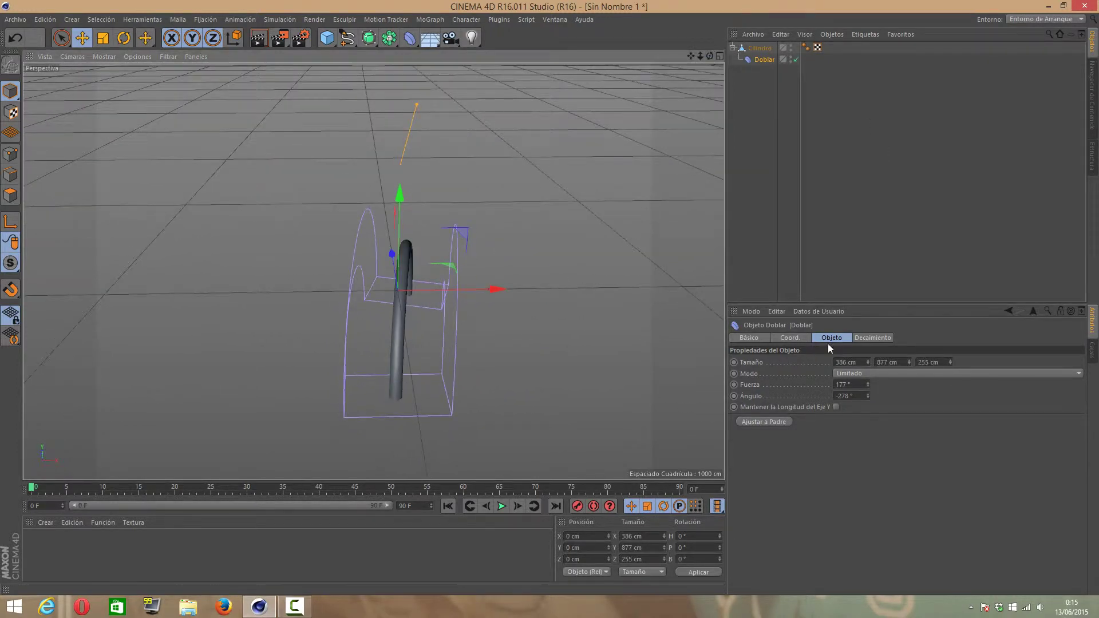
{"action": "left_click_drag", "start_coordinate": [867, 395], "coordinate": [867, 389]}
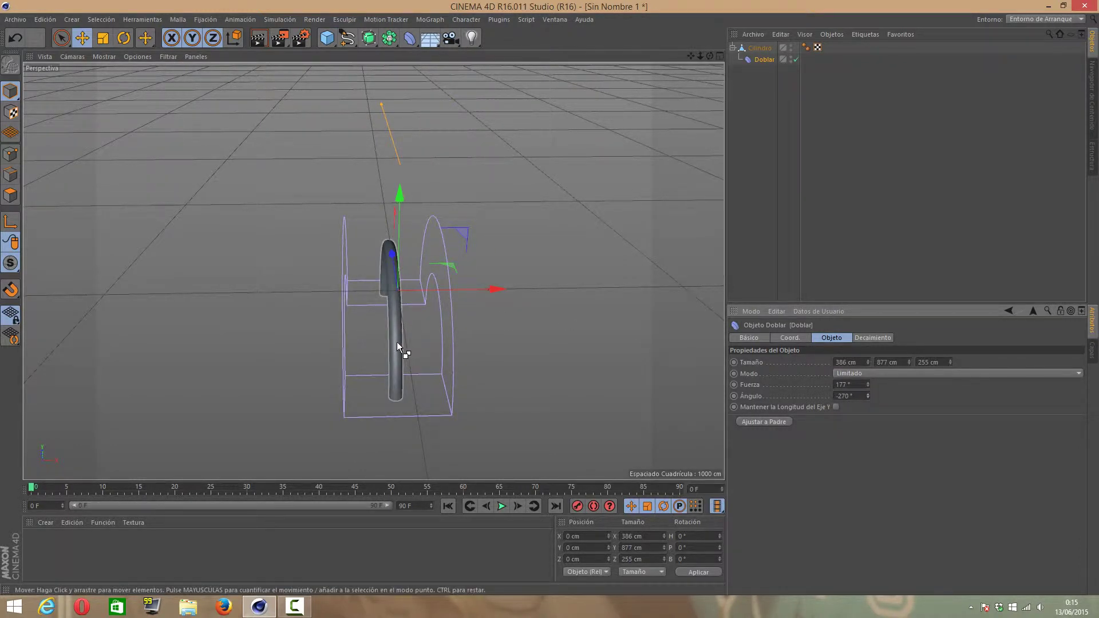
{"action": "left_click_drag", "start_coordinate": [396, 342], "coordinate": [441, 346], "text": "ctrl"}
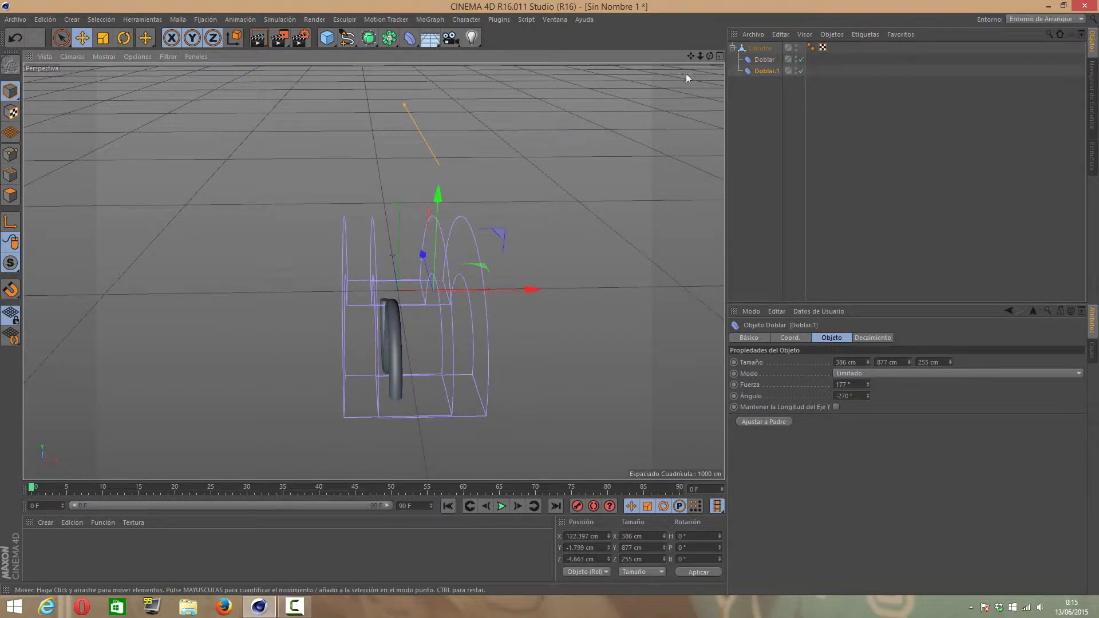
{"action": "left_click_drag", "start_coordinate": [710, 56], "coordinate": [676, 69]}
{"action": "left_click_drag", "start_coordinate": [373, 270], "coordinate": [373, 271]}
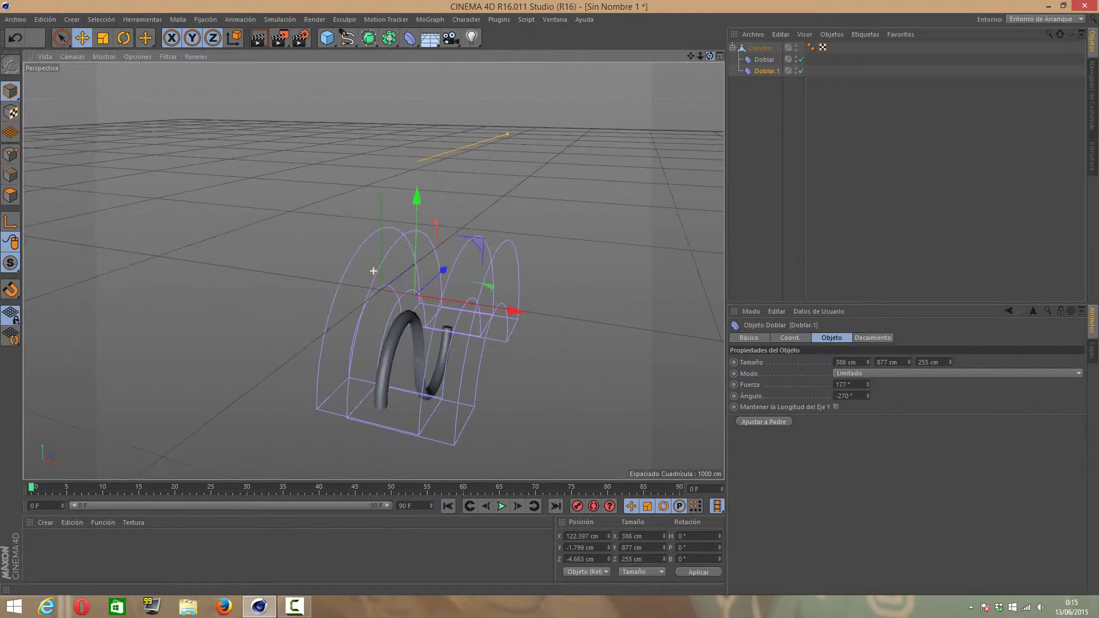
{"action": "key", "text": "ctrl+z"}
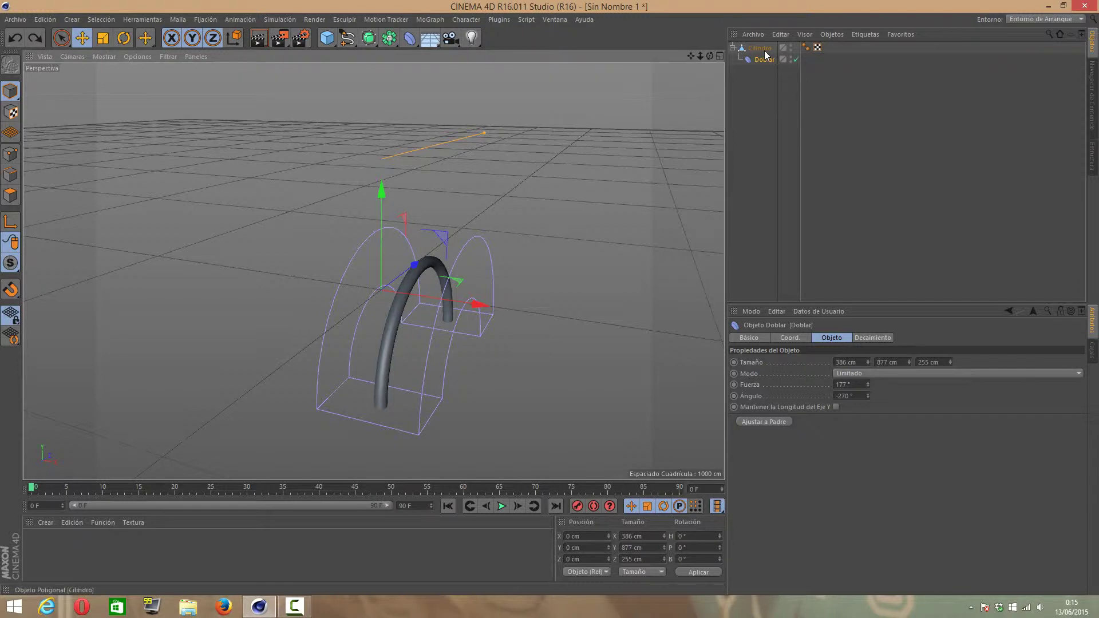
Duplicate the arch along X as Cilindro.1 with its own Doblar, then deselect
{"action": "left_click_drag", "start_coordinate": [762, 59], "coordinate": [761, 71], "text": "ctrl"}
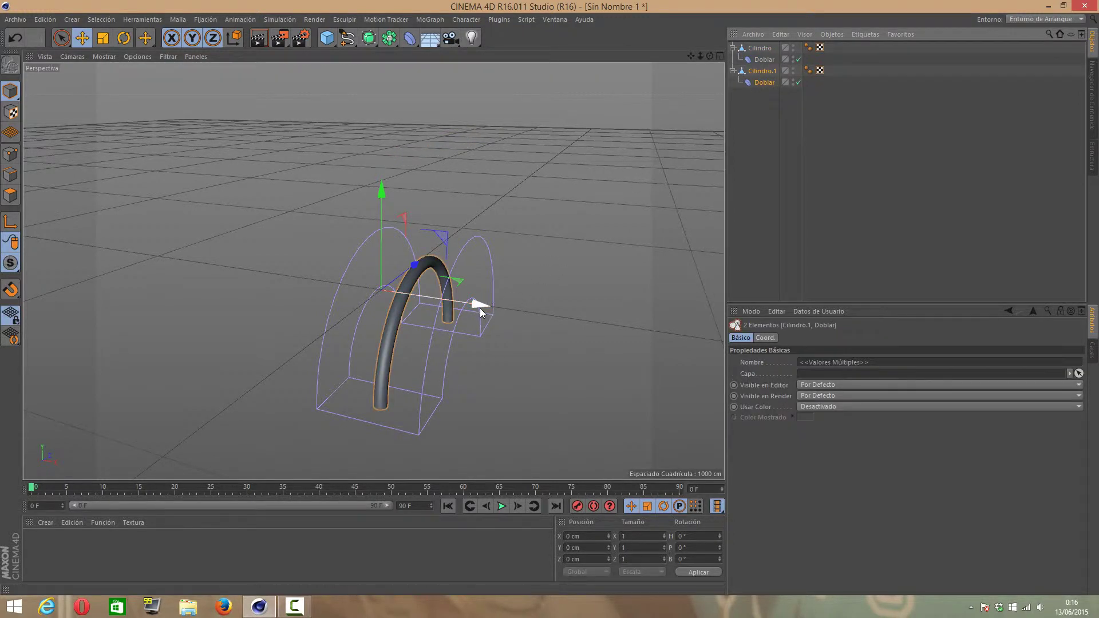
{"action": "left_click_drag", "start_coordinate": [482, 308], "coordinate": [585, 332]}
{"action": "left_click", "coordinate": [627, 218]}
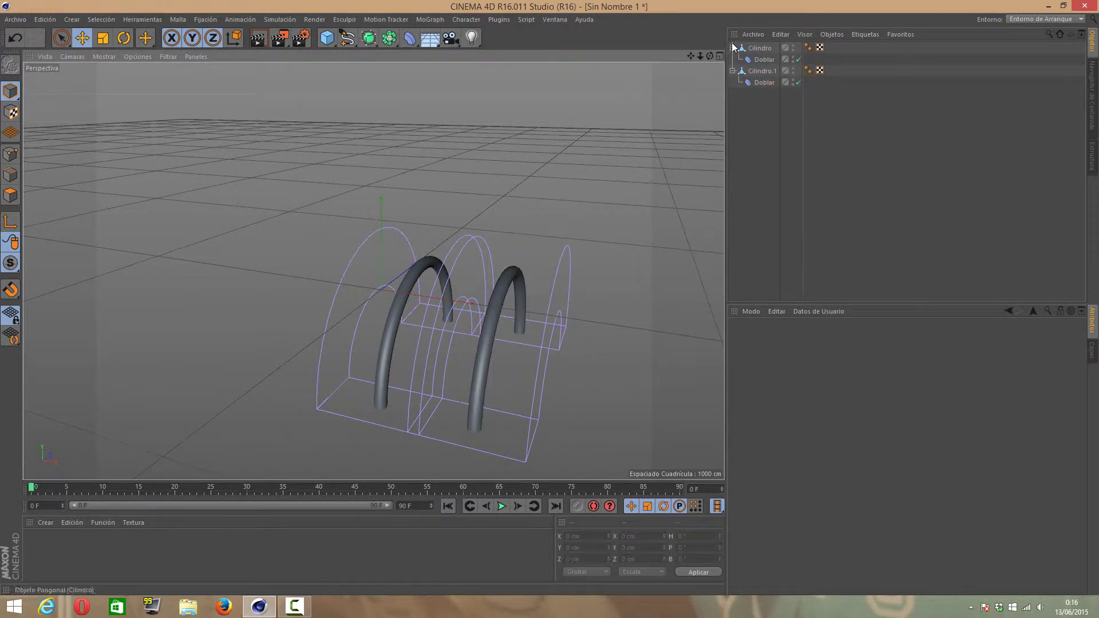
{"action": "left_click_drag", "start_coordinate": [373, 269], "coordinate": [373, 271], "text": "alt"}
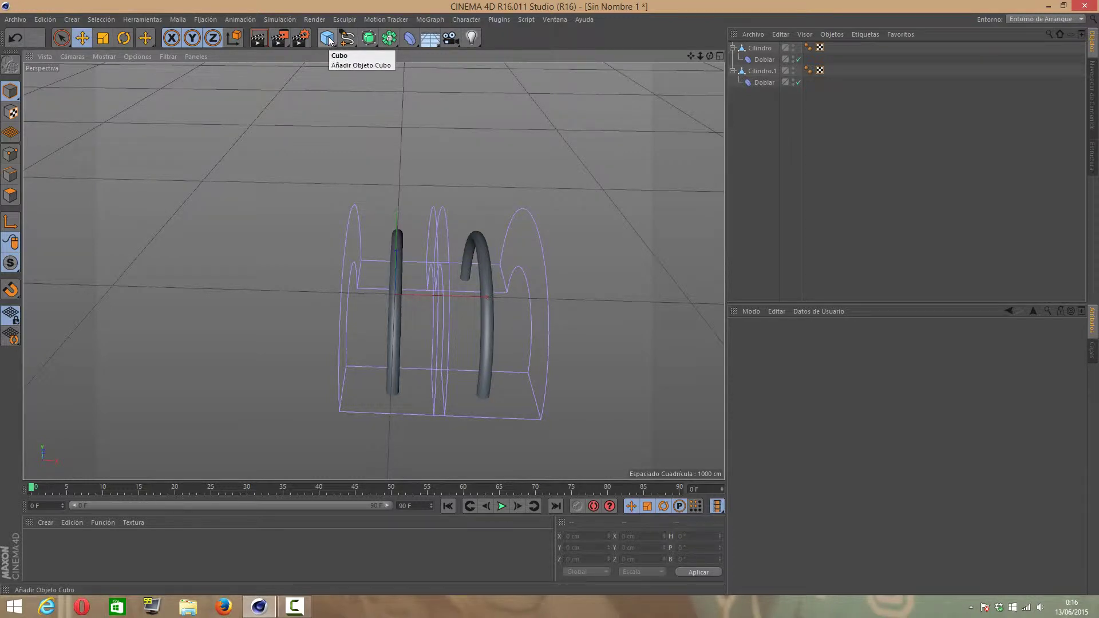
Select the right arch's Doblar and reduce its height to 872 cm
{"action": "mouse_move", "coordinate": [710, 55]}
{"action": "left_mouse_down"}
{"action": "mouse_move", "coordinate": [606, 72]}
{"action": "mouse_move", "coordinate": [522, 262]}
{"action": "left_mouse_up"}
{"action": "left_click", "coordinate": [492, 279]}
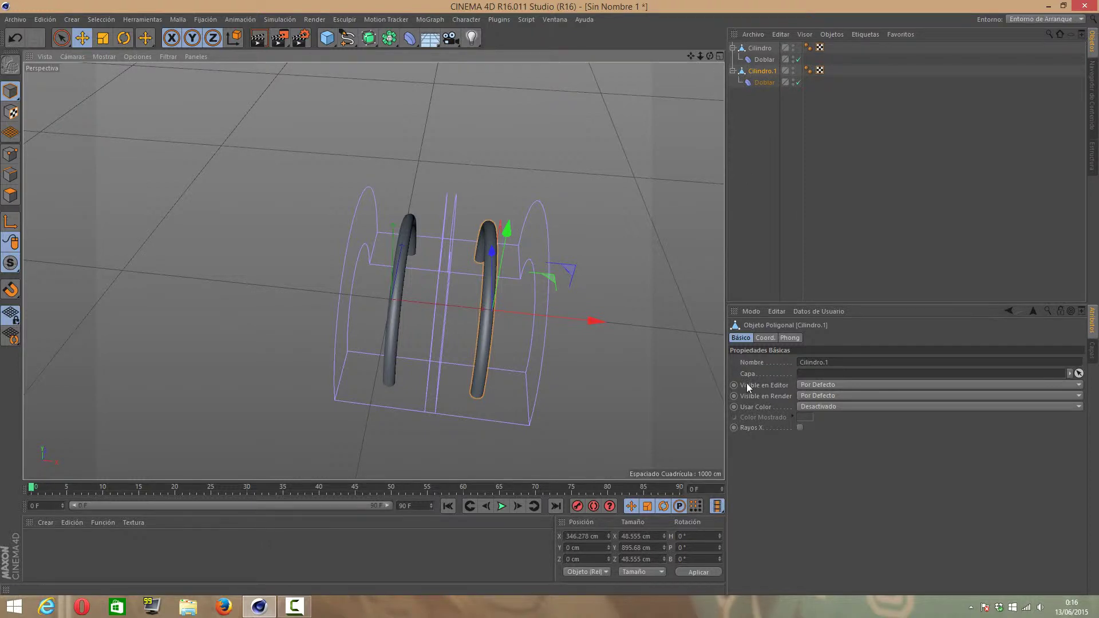
{"action": "left_click", "coordinate": [764, 82]}
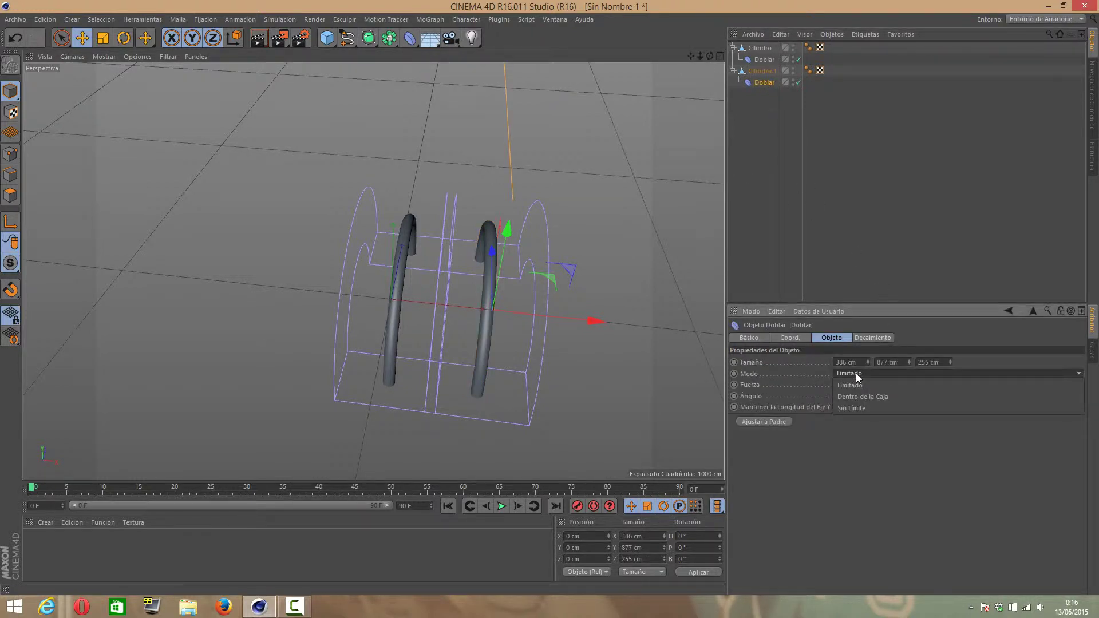
{"action": "left_click_drag", "start_coordinate": [910, 360], "coordinate": [867, 385]}
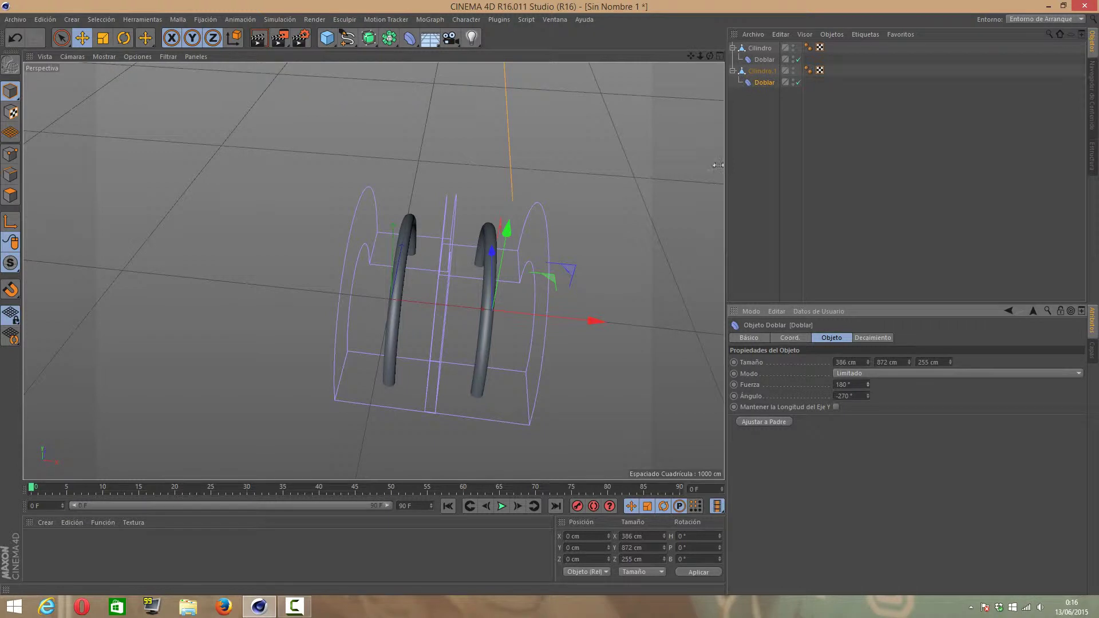
Set the right Doblar's falloff to 140% Peso and 139% Escala
{"action": "left_click", "coordinate": [762, 71]}
{"action": "left_click", "coordinate": [774, 337]}
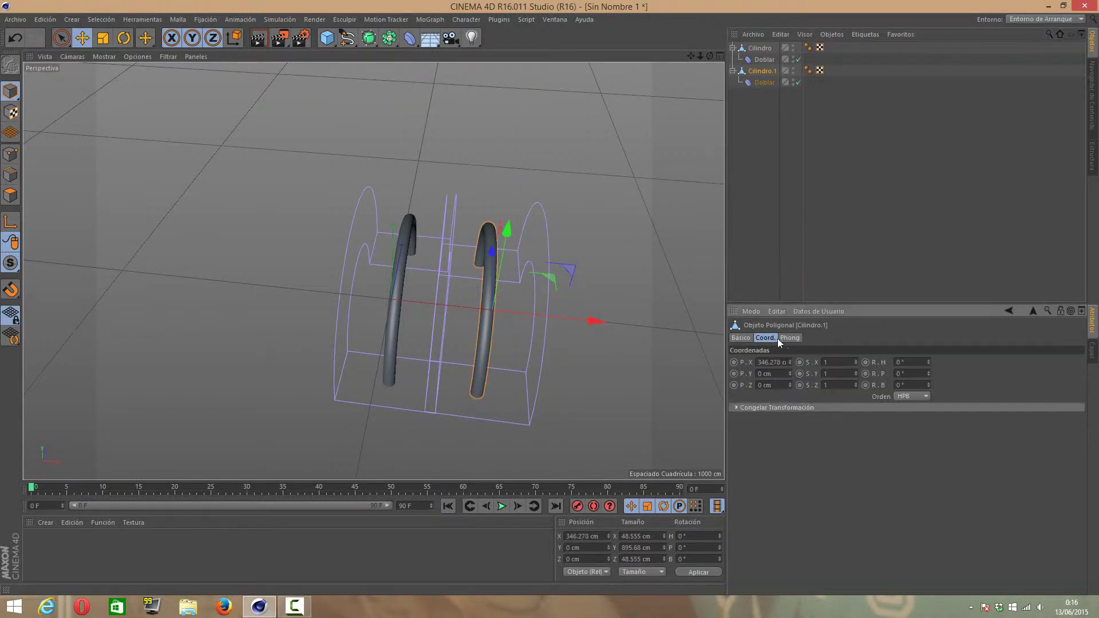
{"action": "left_click", "coordinate": [792, 338]}
{"action": "left_click", "coordinate": [741, 337]}
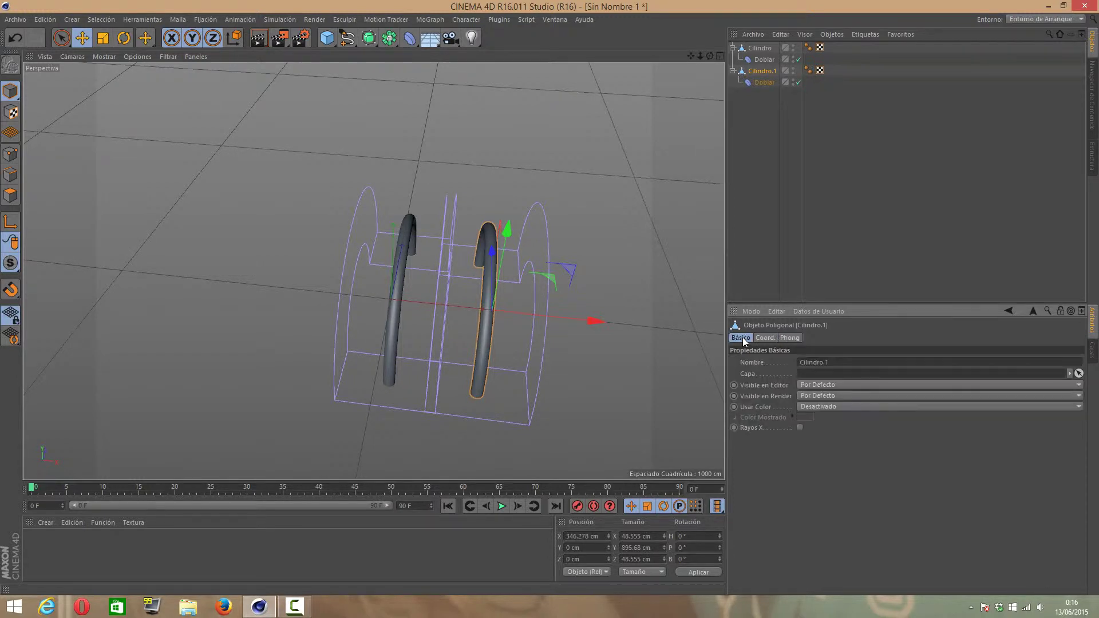
{"action": "key", "text": "Down"}
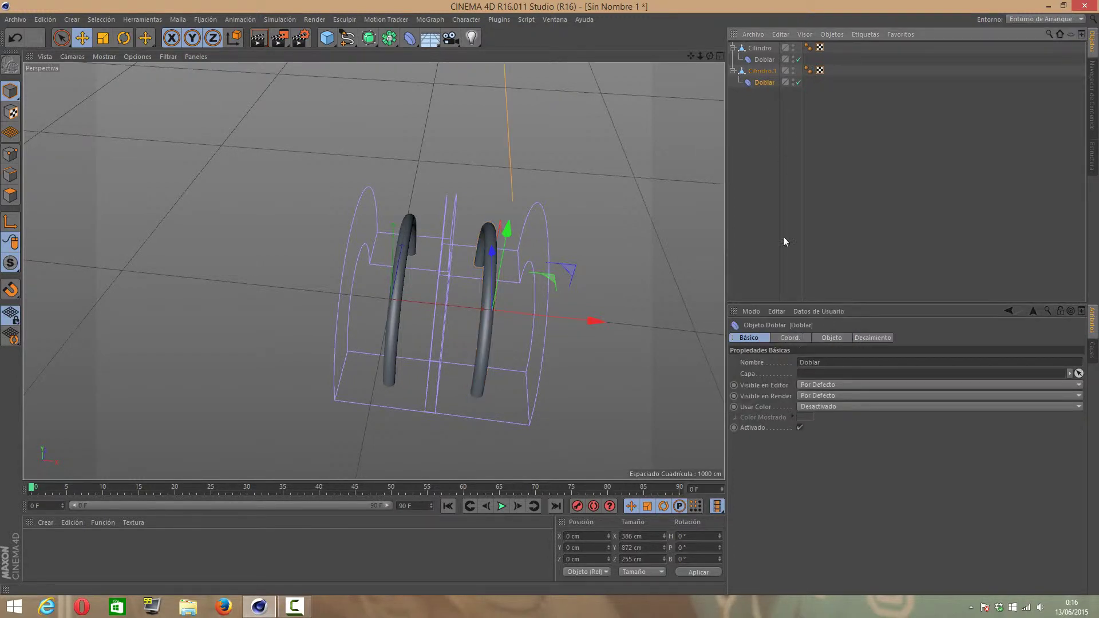
{"action": "left_click", "coordinate": [819, 338]}
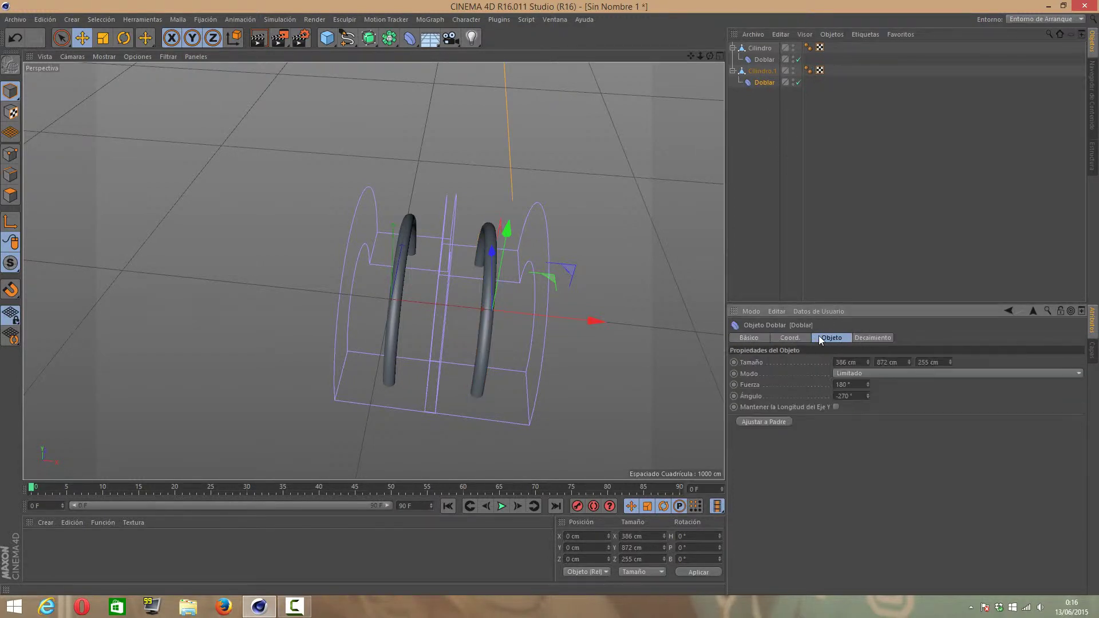
{"action": "left_click", "coordinate": [886, 338]}
{"action": "left_click", "coordinate": [787, 339]}
{"action": "left_click", "coordinate": [871, 338]}
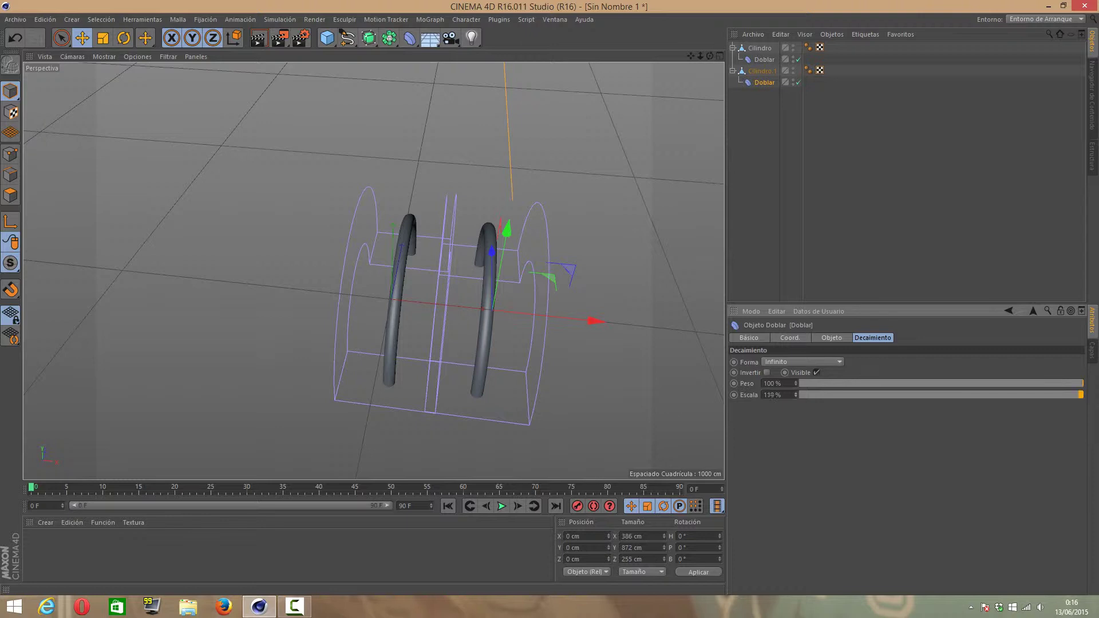
{"action": "left_click_drag", "start_coordinate": [796, 395], "coordinate": [795, 366]}
Add a third cylinder left of the arches and enlarge it into a thick, tall column
{"action": "left_click", "coordinate": [81, 264]}
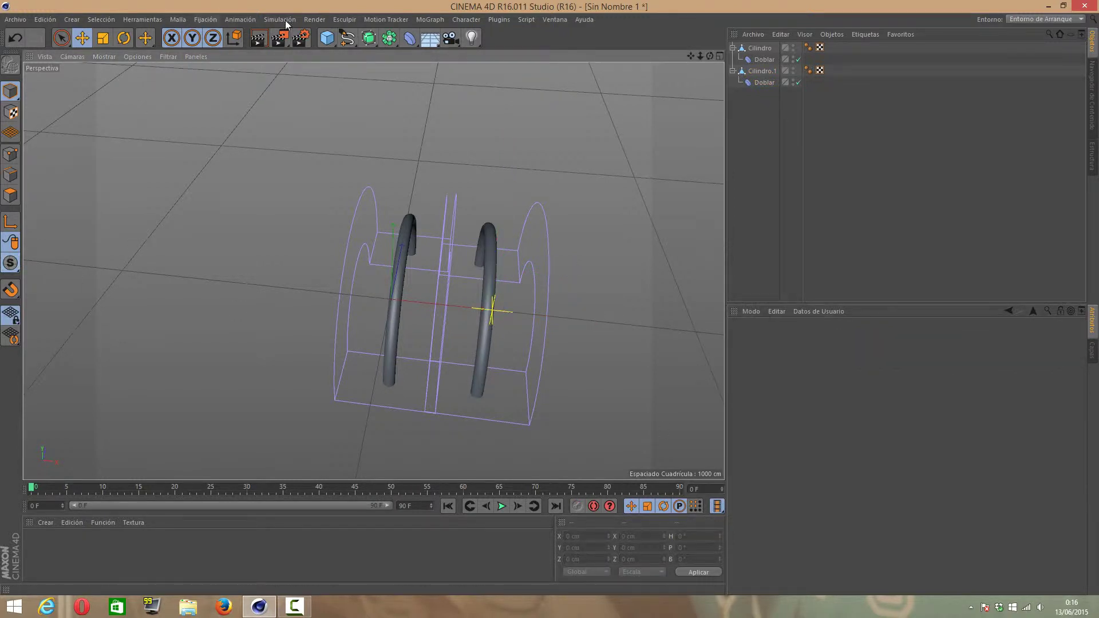
{"action": "left_click_drag", "start_coordinate": [327, 38], "coordinate": [658, 52]}
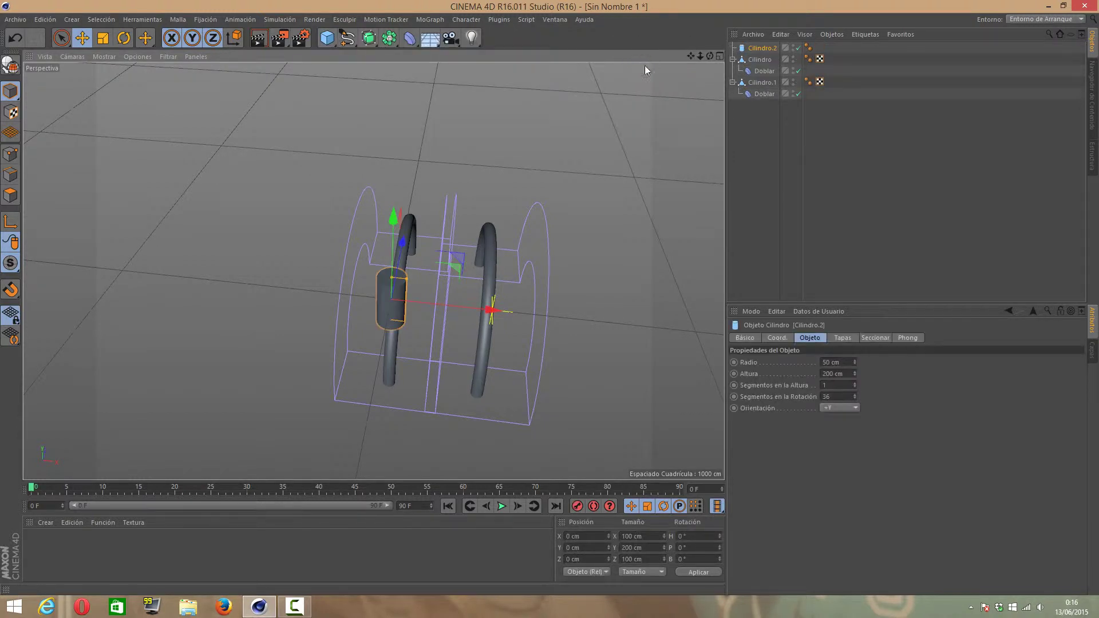
{"action": "left_click_drag", "start_coordinate": [490, 309], "coordinate": [305, 290]}
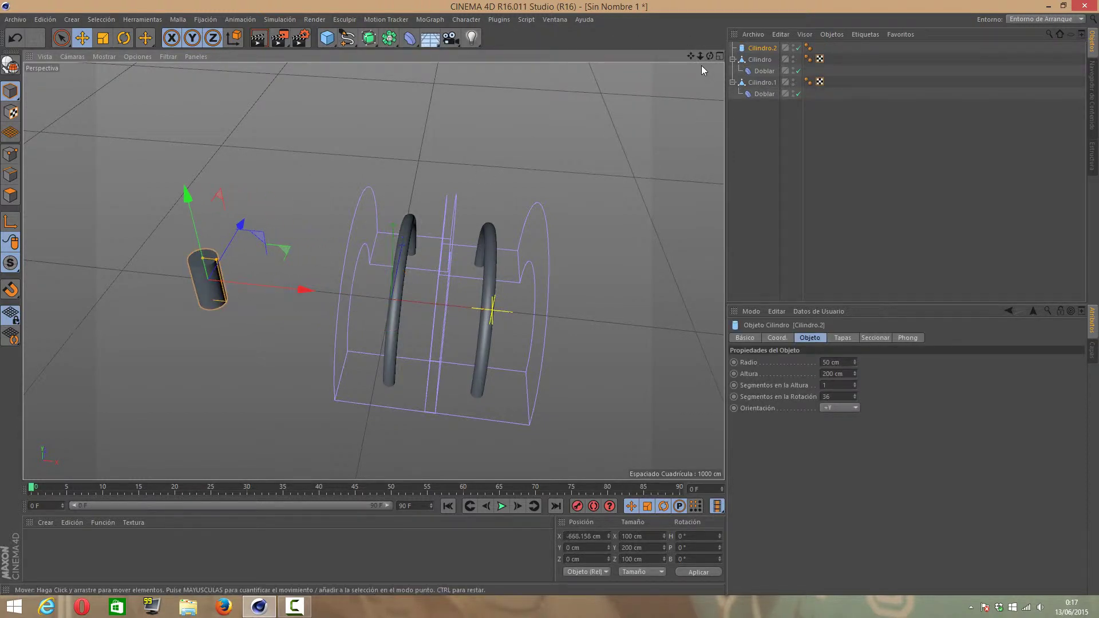
{"action": "scroll", "coordinate": [290, 299], "scroll_direction": "down", "scroll_amount": 5}
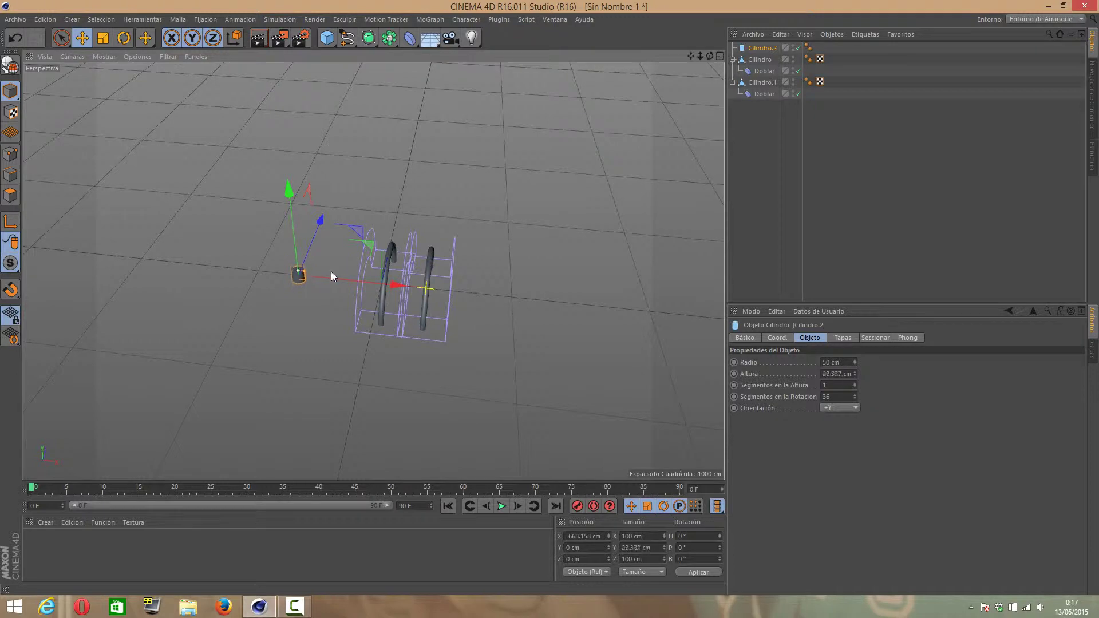
{"action": "left_click_drag", "start_coordinate": [298, 269], "coordinate": [296, 196]}
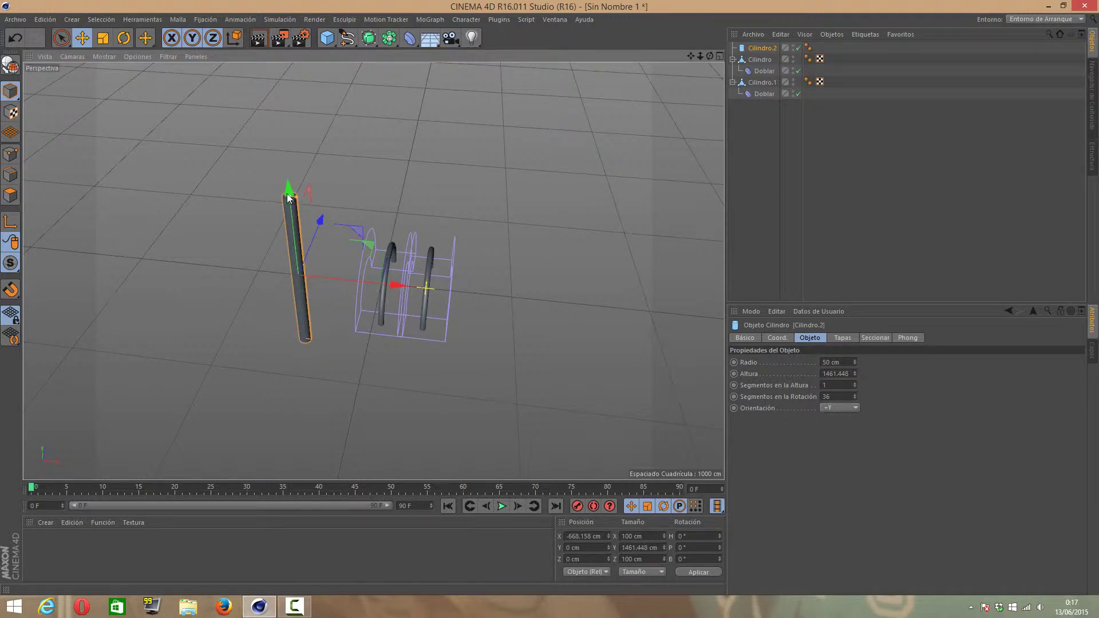
{"action": "left_click_drag", "start_coordinate": [297, 197], "coordinate": [334, 194]}
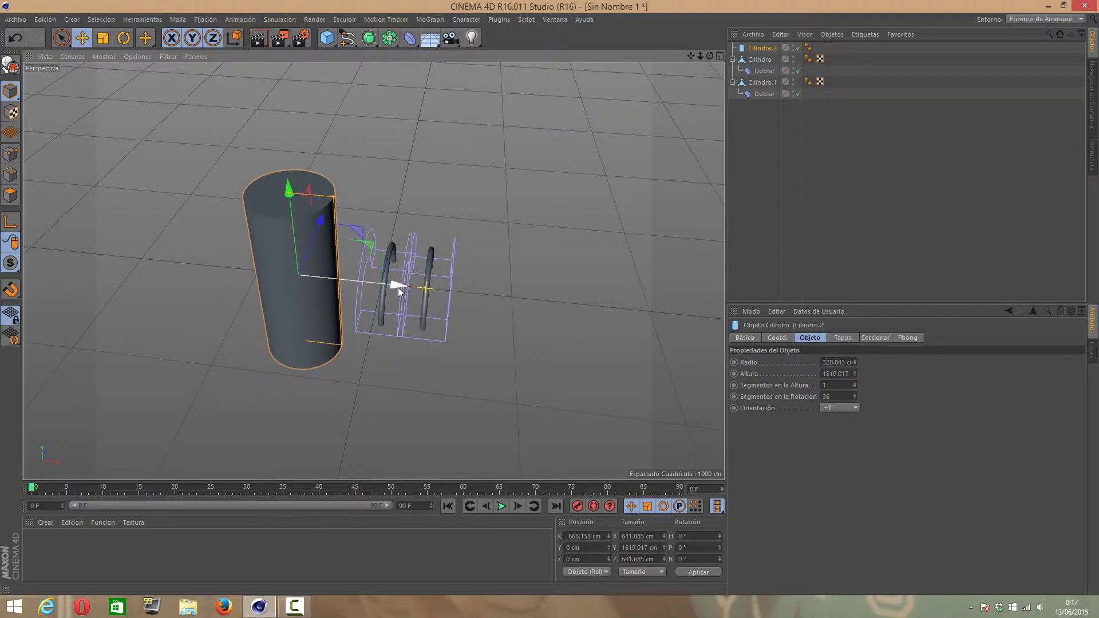
{"action": "left_click_drag", "start_coordinate": [397, 287], "coordinate": [289, 279]}
{"action": "left_click", "coordinate": [744, 152]}
Put a Doblar under the column, give it 30 height segments, and convert it to polygons
{"action": "left_click", "coordinate": [410, 39]}
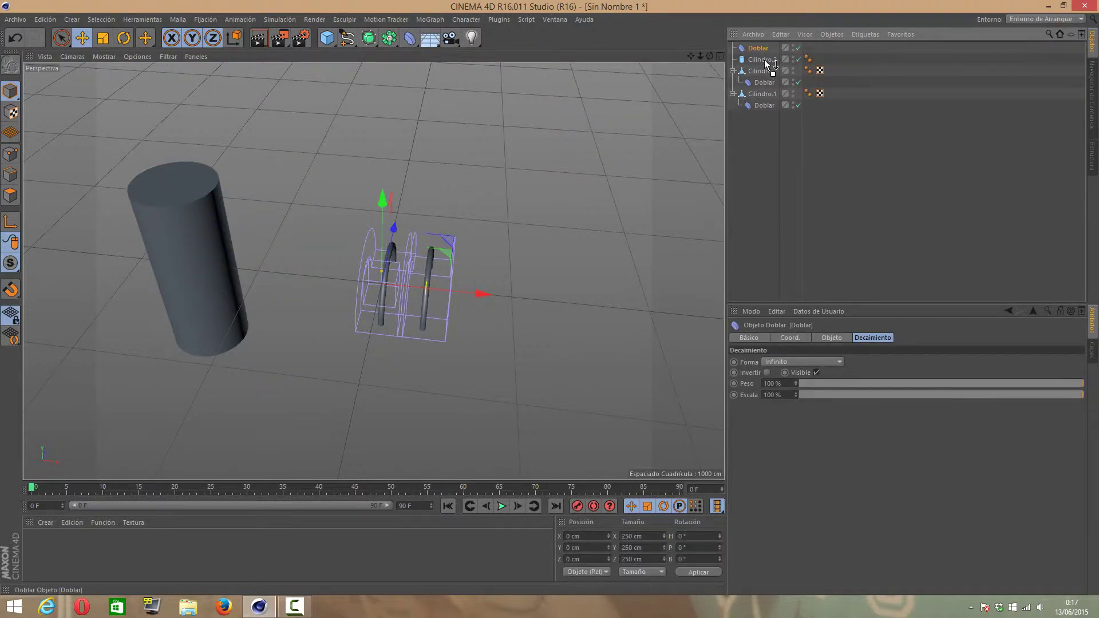
{"action": "left_click_drag", "start_coordinate": [766, 64], "coordinate": [765, 61]}
{"action": "left_click", "coordinate": [166, 228]}
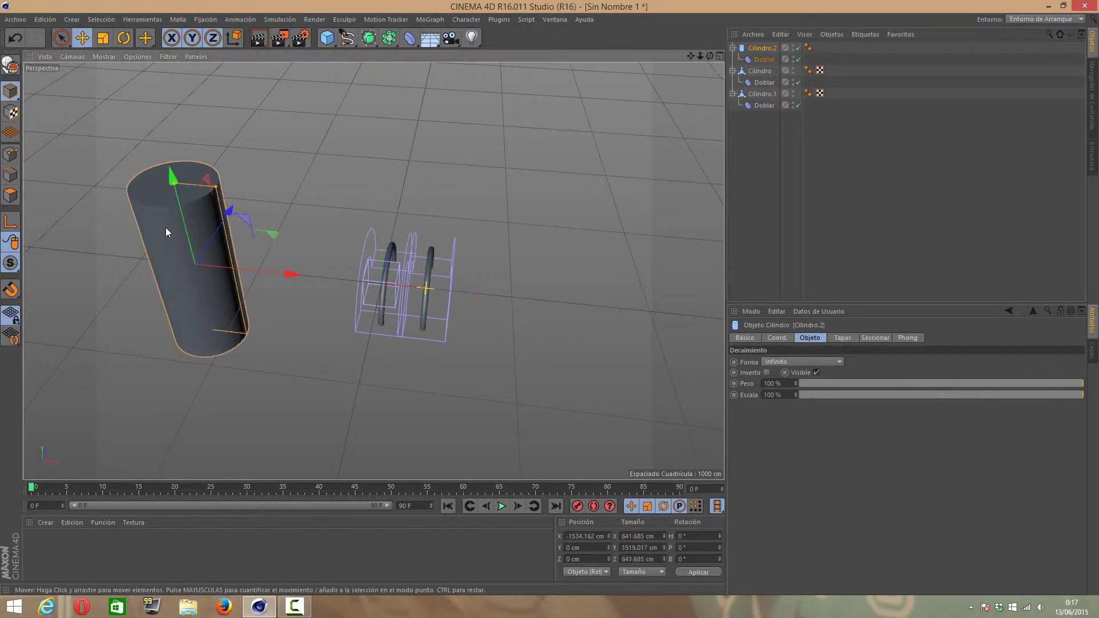
{"action": "left_click", "coordinate": [25, 69]}
{"action": "left_click", "coordinate": [142, 216]}
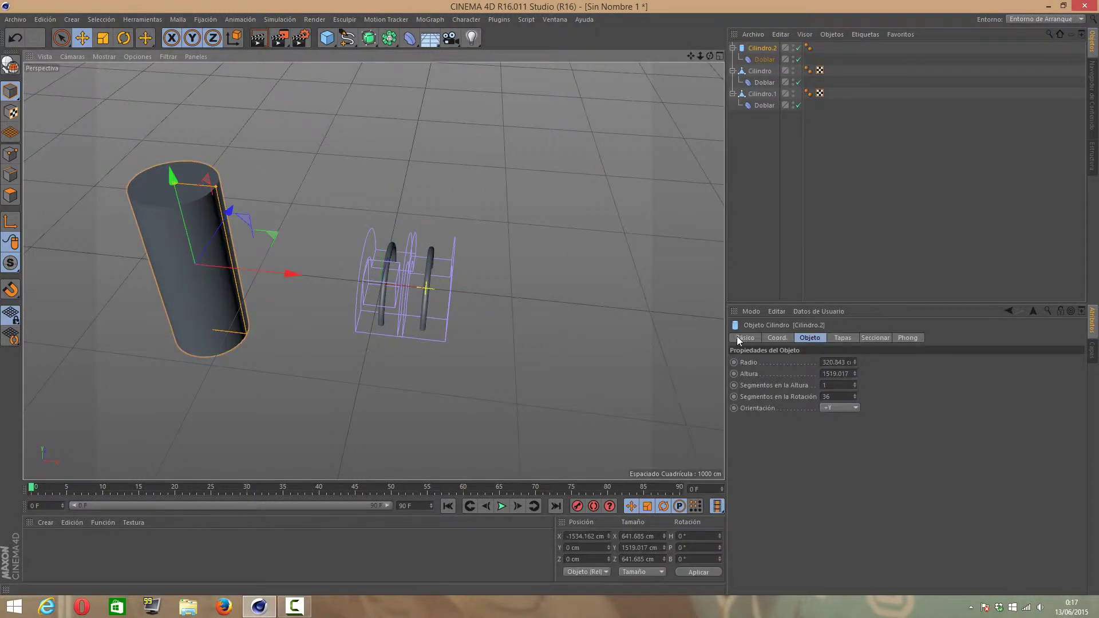
{"action": "left_click", "coordinate": [826, 385]}
{"action": "type", "text": "30"}
{"action": "key", "text": "Return"}
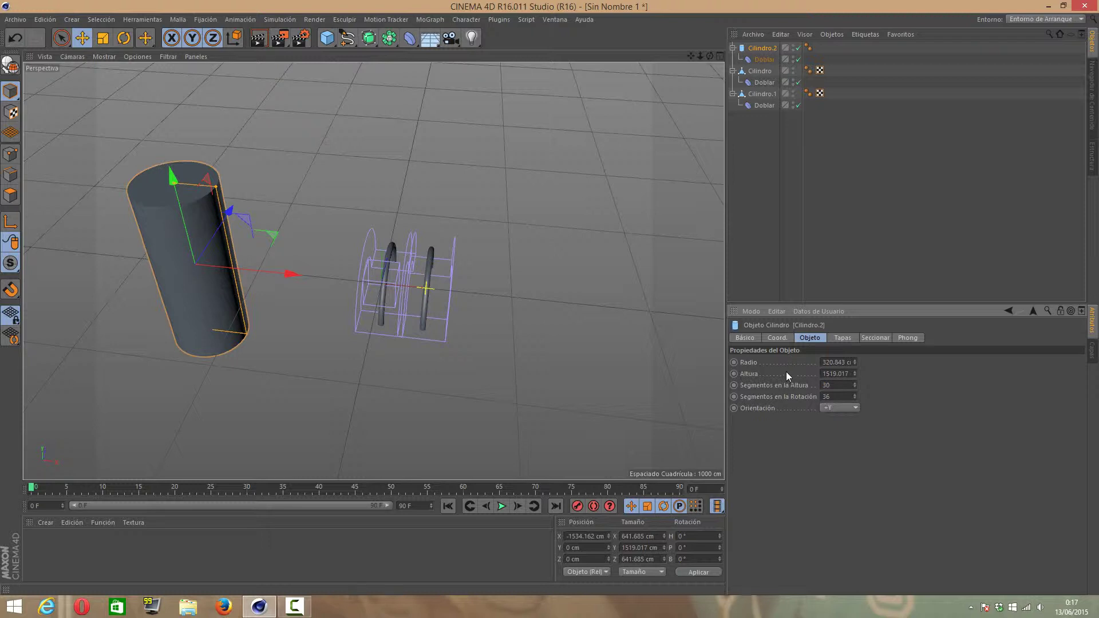
{"action": "key", "text": "c"}
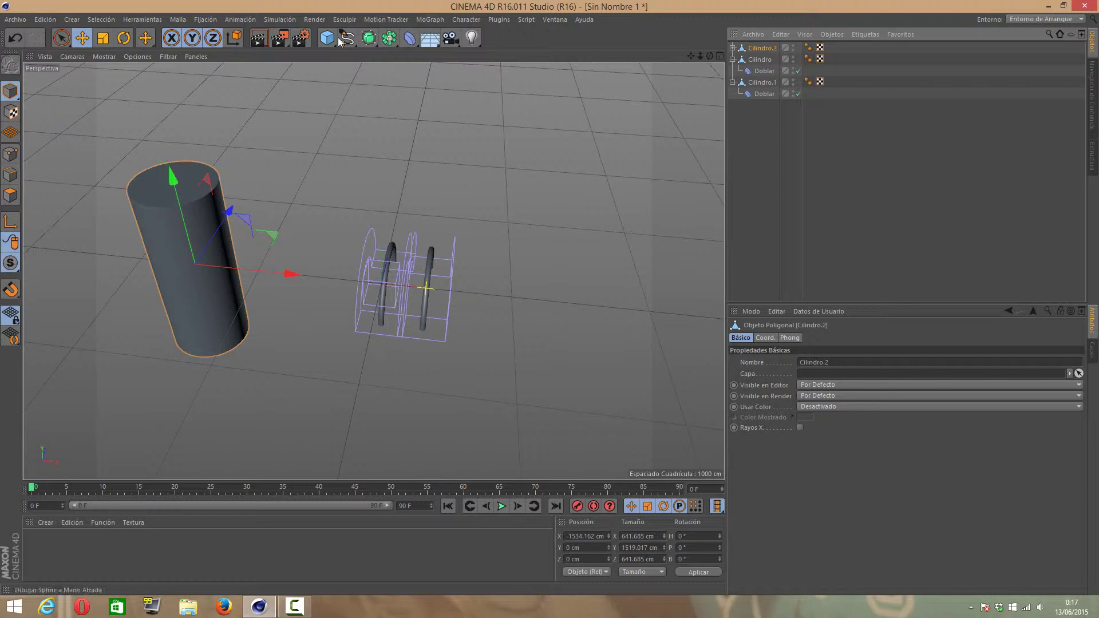
Remove an extra bend deformer, leaving a single Doblar under Cilindro.2
{"action": "left_click", "coordinate": [402, 41]}
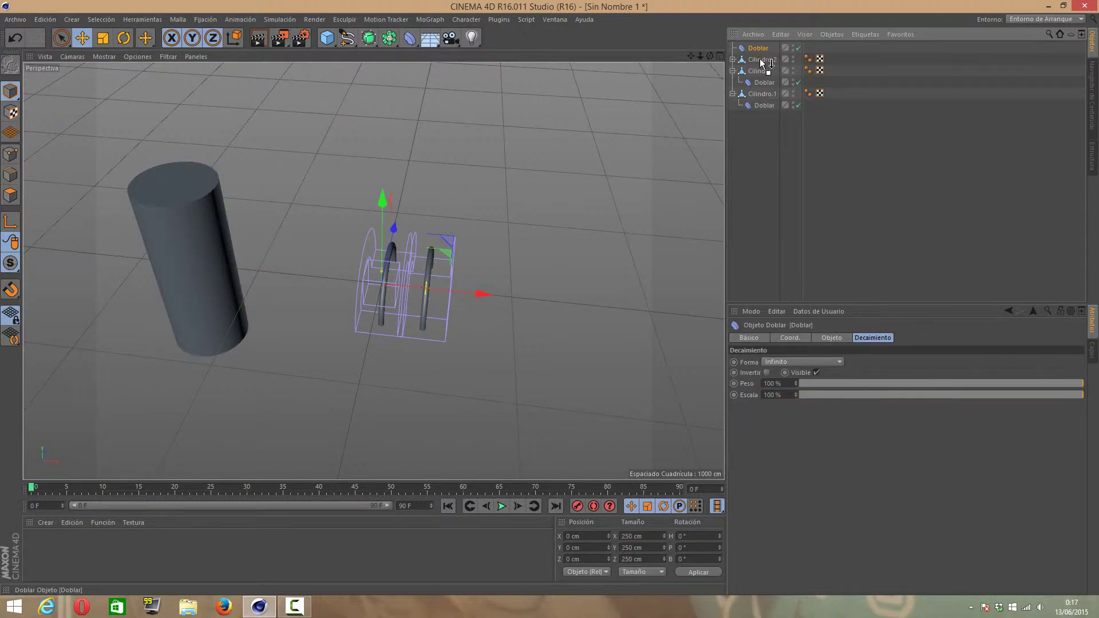
{"action": "left_click_drag", "start_coordinate": [759, 59], "coordinate": [760, 59]}
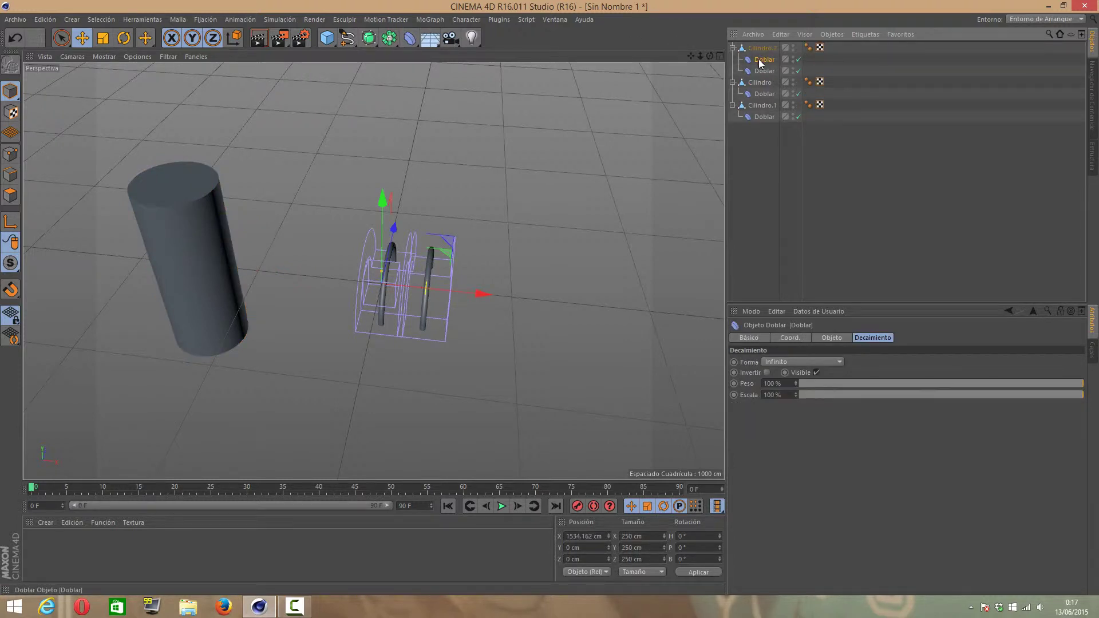
{"action": "key", "text": "Delete"}
{"action": "left_click", "coordinate": [757, 60]}
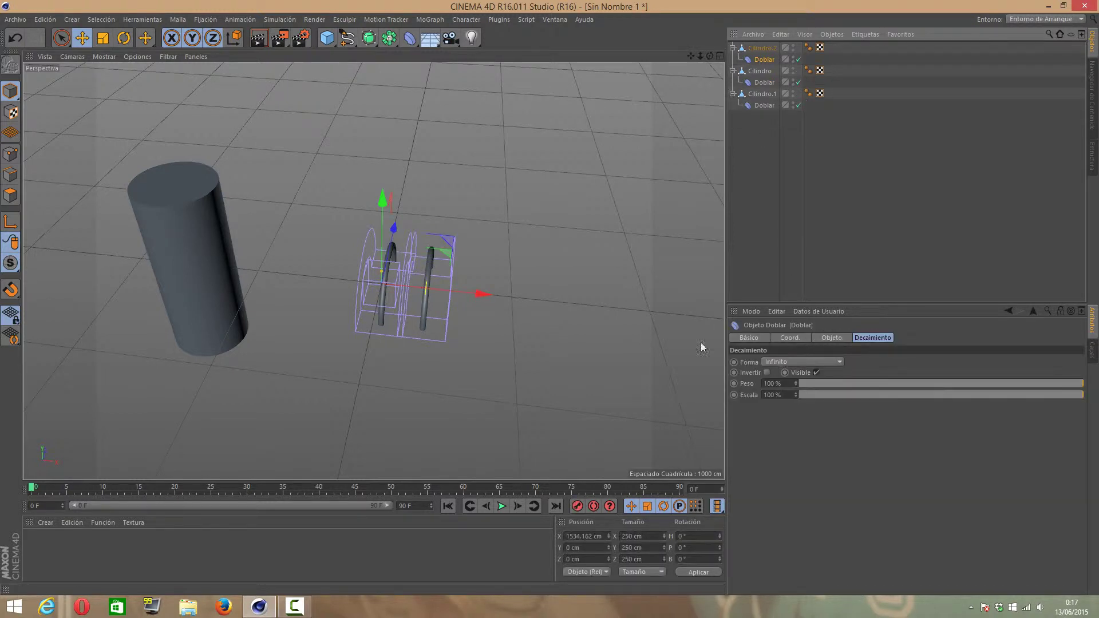
{"action": "mouse_move", "coordinate": [484, 295]}
{"action": "left_mouse_down"}
{"action": "mouse_move", "coordinate": [316, 296]}
{"action": "mouse_move", "coordinate": [249, 269]}
{"action": "mouse_move", "coordinate": [196, 267]}
{"action": "left_mouse_up"}
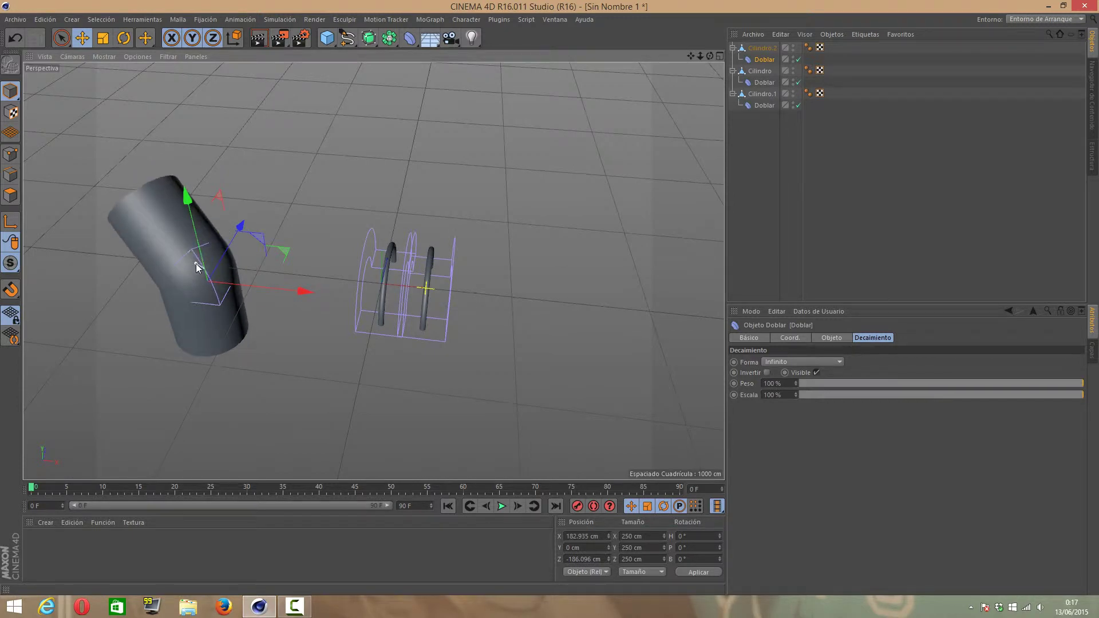
{"action": "key", "text": "ctrl+z"}
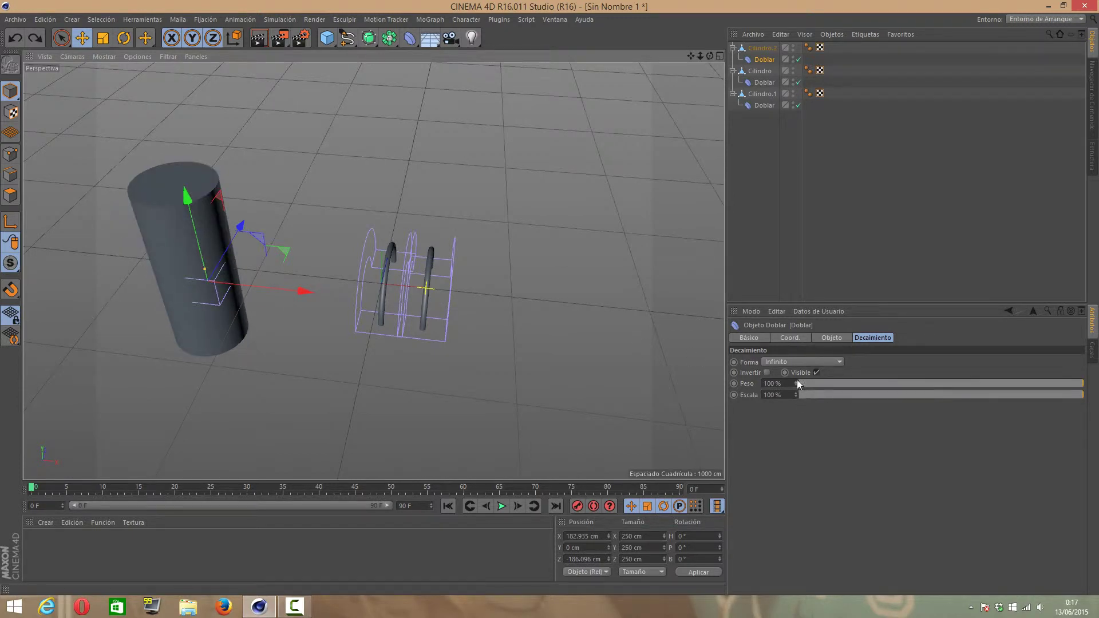
Enlarge the Doblar around the column and bend it to about 179° strength
{"action": "left_click", "coordinate": [822, 337]}
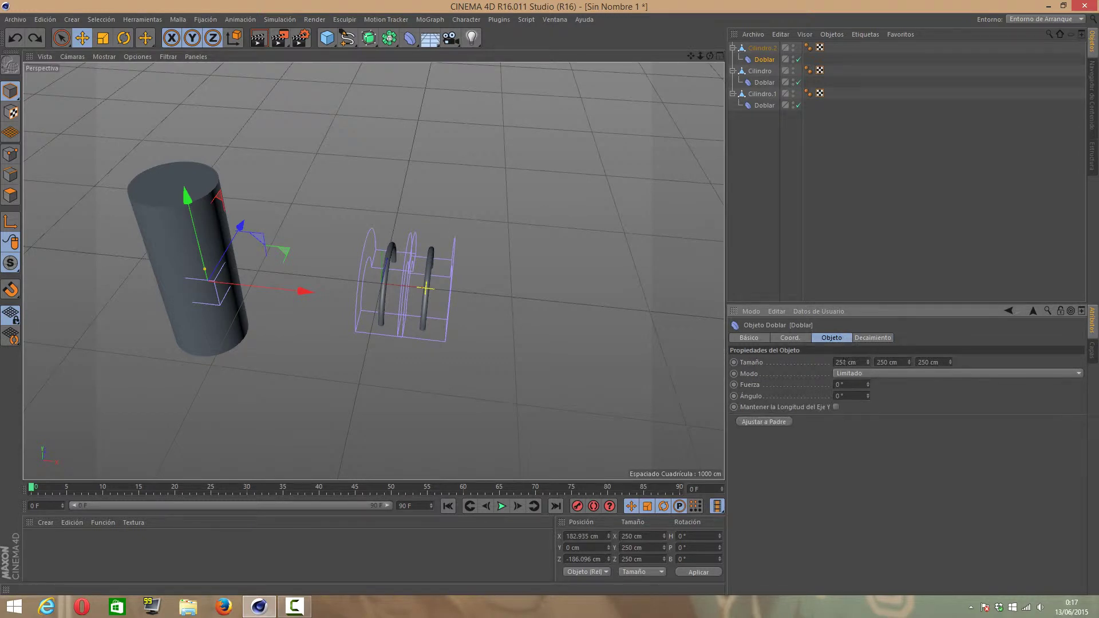
{"action": "mouse_move", "coordinate": [867, 362]}
{"action": "left_mouse_down"}
{"action": "mouse_move", "coordinate": [868, 343]}
{"action": "mouse_move", "coordinate": [918, 462]}
{"action": "left_mouse_up"}
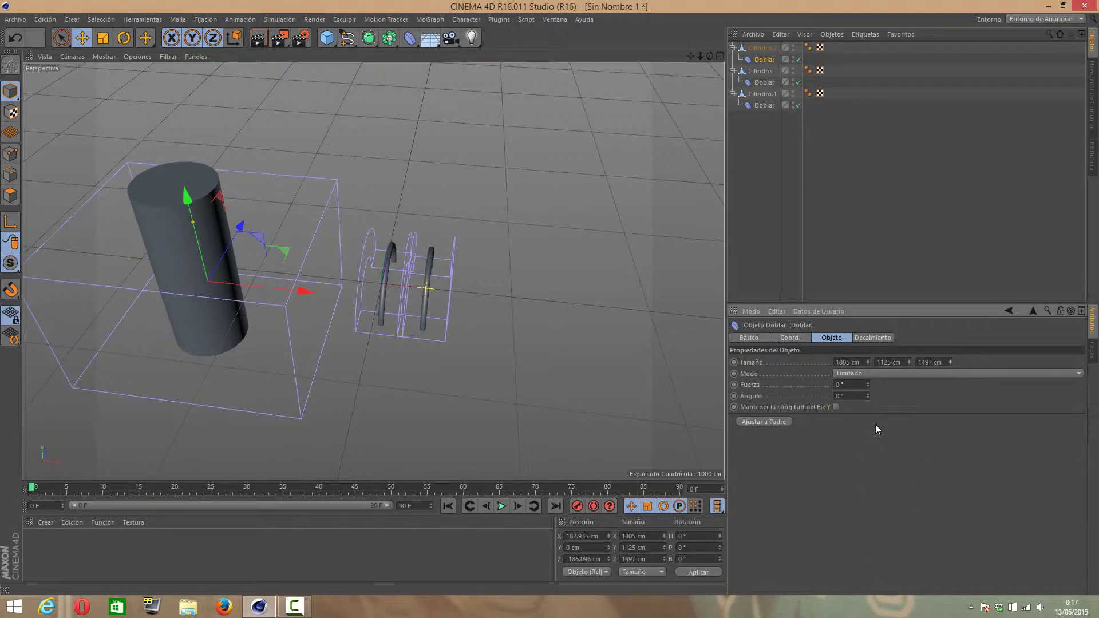
{"action": "left_click_drag", "start_coordinate": [868, 389], "coordinate": [867, 321]}
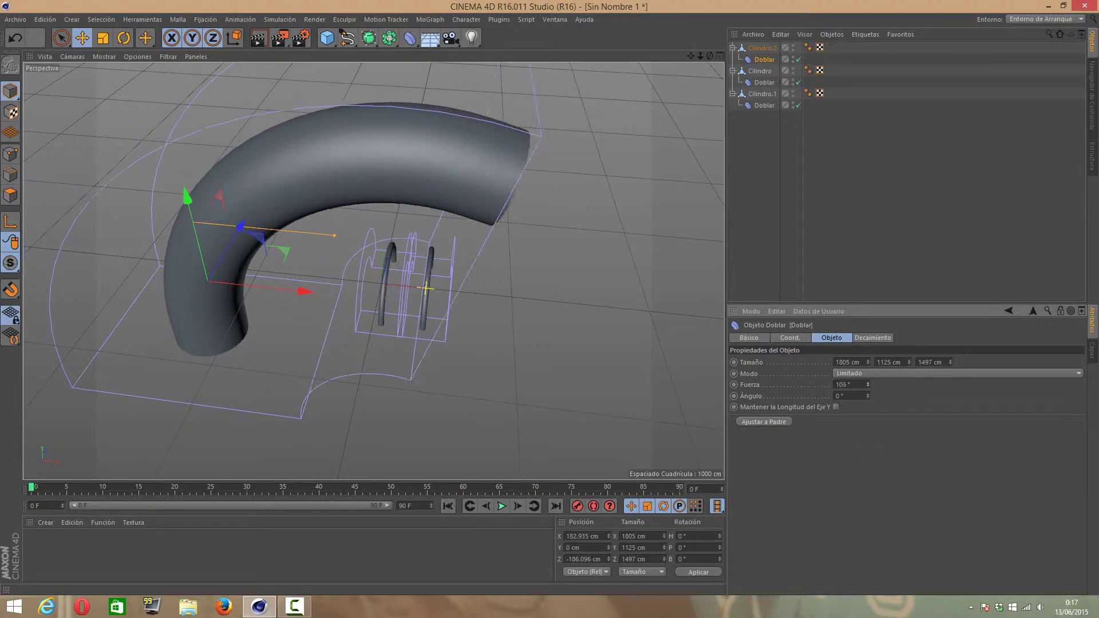
{"action": "mouse_move", "coordinate": [867, 389]}
{"action": "left_mouse_down"}
{"action": "mouse_move", "coordinate": [867, 366]}
{"action": "mouse_move", "coordinate": [868, 412]}
{"action": "left_mouse_up"}
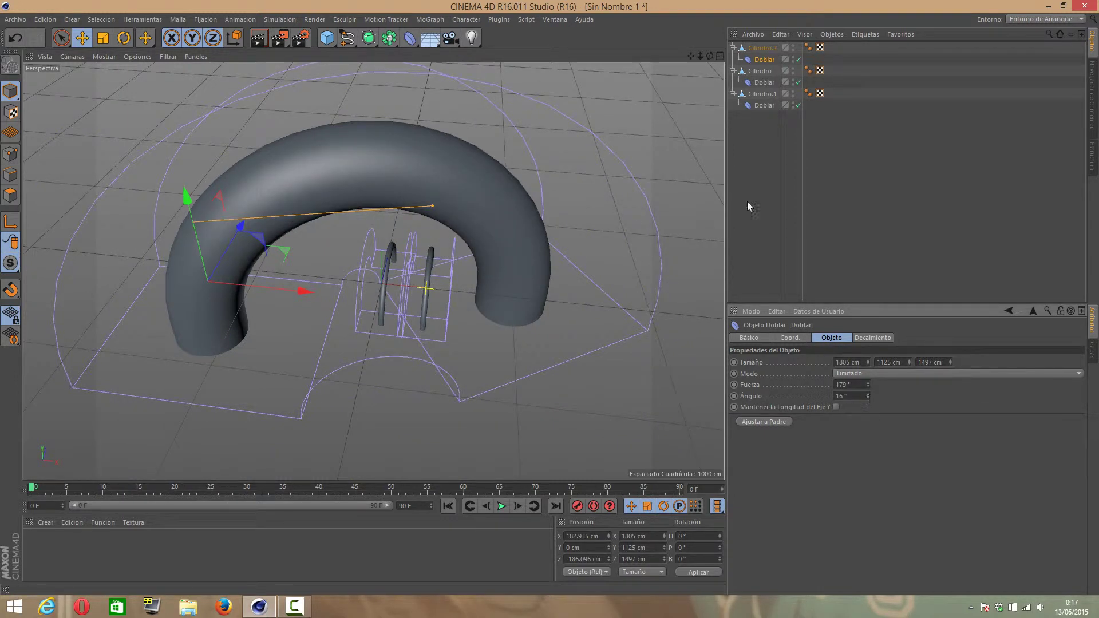
Reposition the Doblar along X and Y and narrow it to 1637 cm wide
{"action": "left_click_drag", "start_coordinate": [528, 345], "coordinate": [215, 246]}
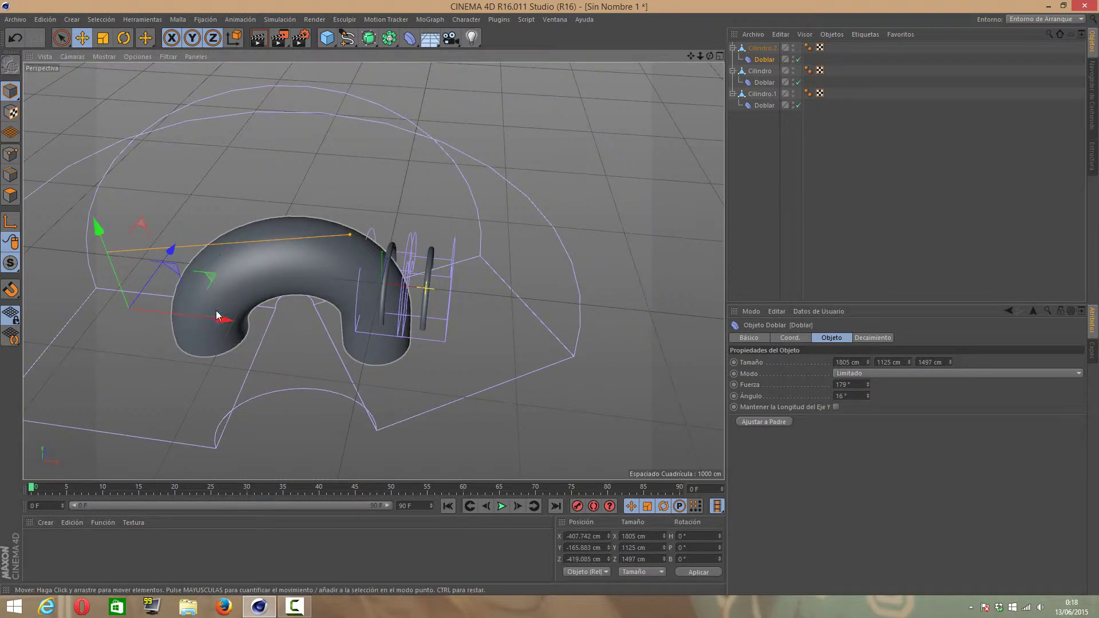
{"action": "left_click_drag", "start_coordinate": [216, 313], "coordinate": [356, 216]}
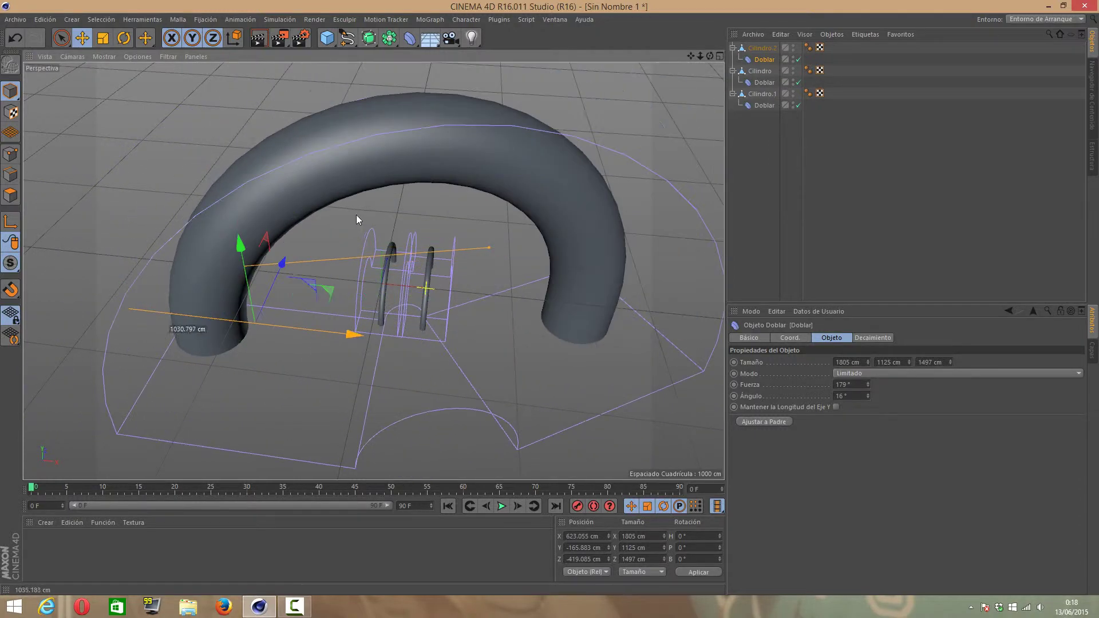
{"action": "left_click_drag", "start_coordinate": [237, 249], "coordinate": [184, 226]}
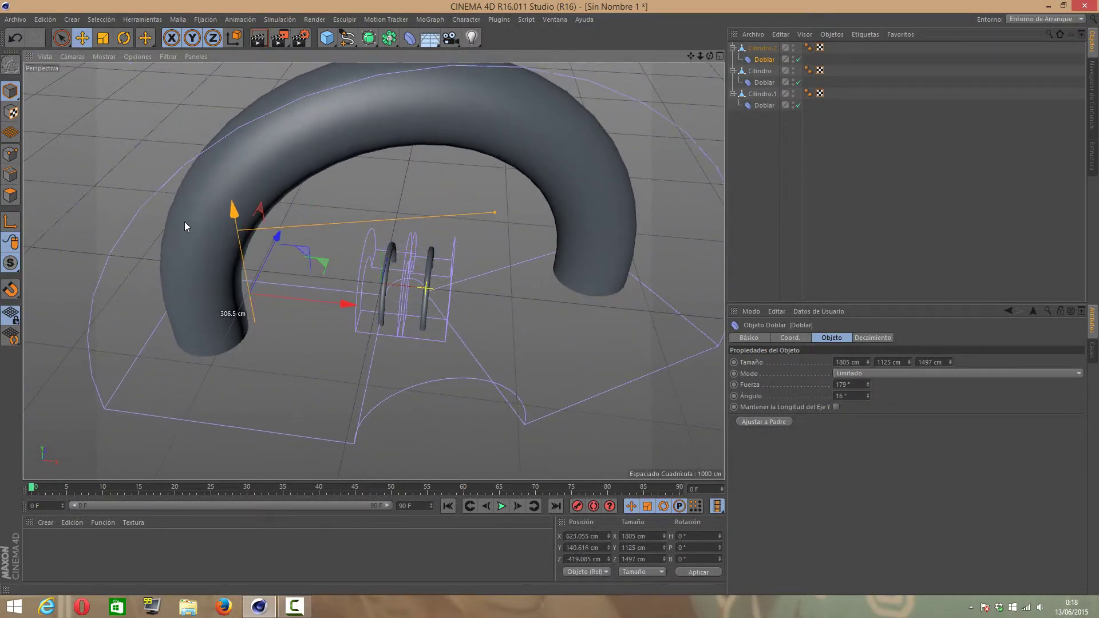
{"action": "left_click_drag", "start_coordinate": [867, 363], "coordinate": [874, 317]}
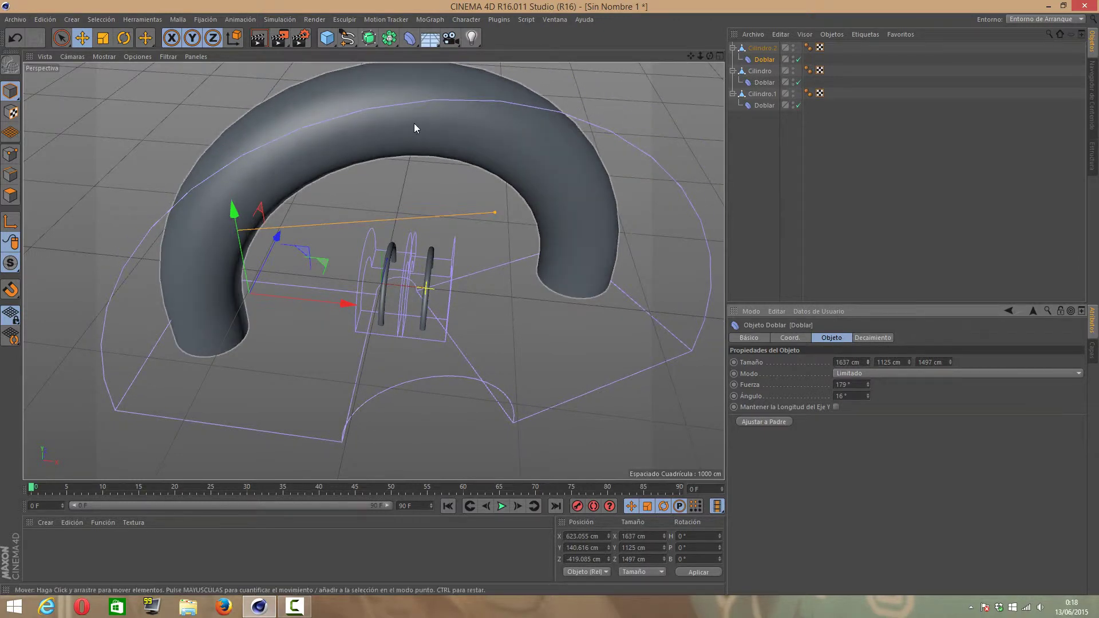
{"action": "left_click", "coordinate": [68, 177]}
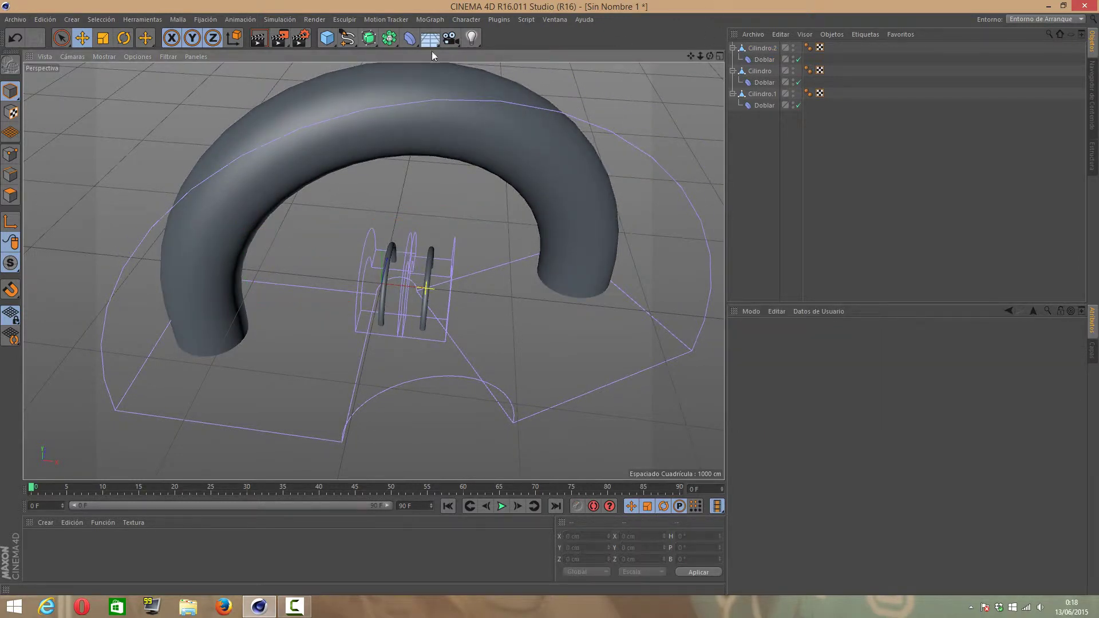
Delete Cilindro.2's Doblar and add an Enroscar twist deformer as its child
{"action": "left_click", "coordinate": [761, 59]}
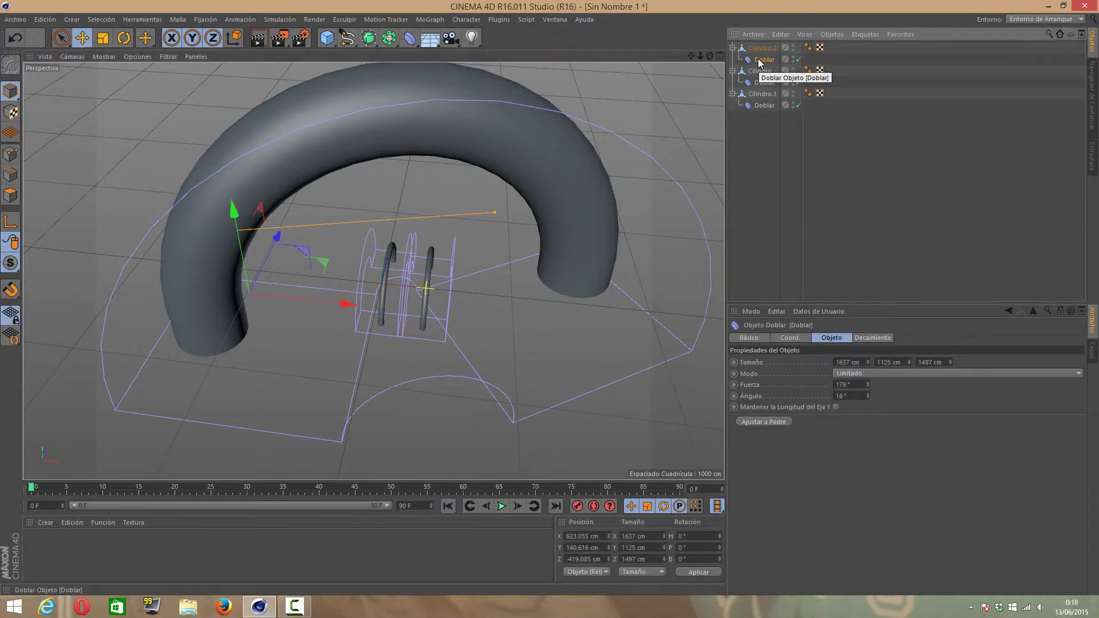
{"action": "key", "text": "Delete"}
{"action": "left_click", "coordinate": [762, 49]}
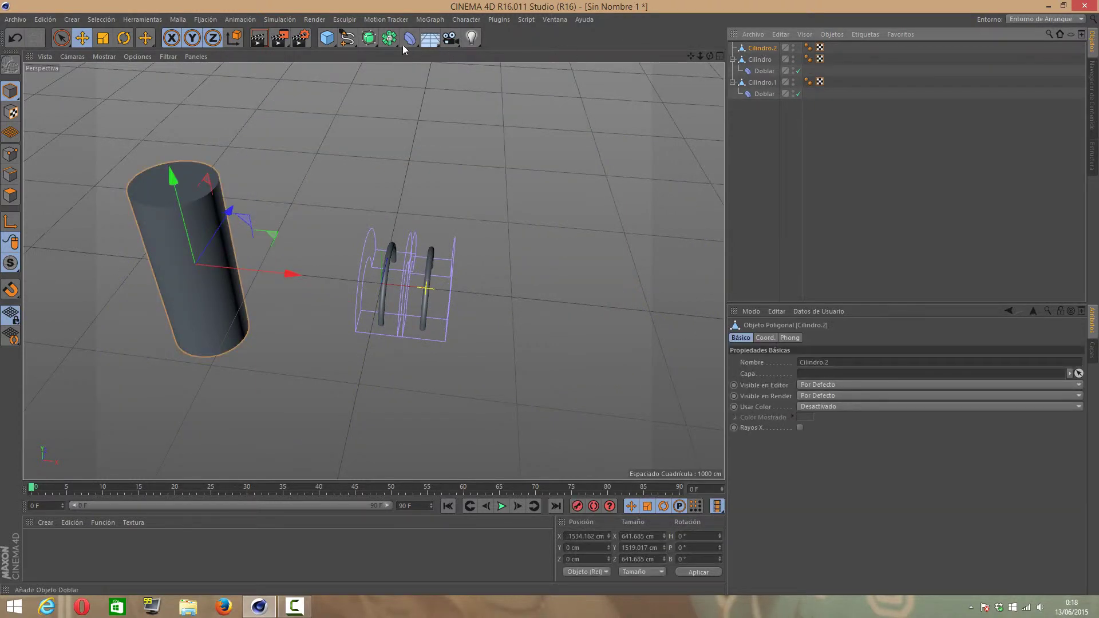
{"action": "left_click", "coordinate": [412, 42]}
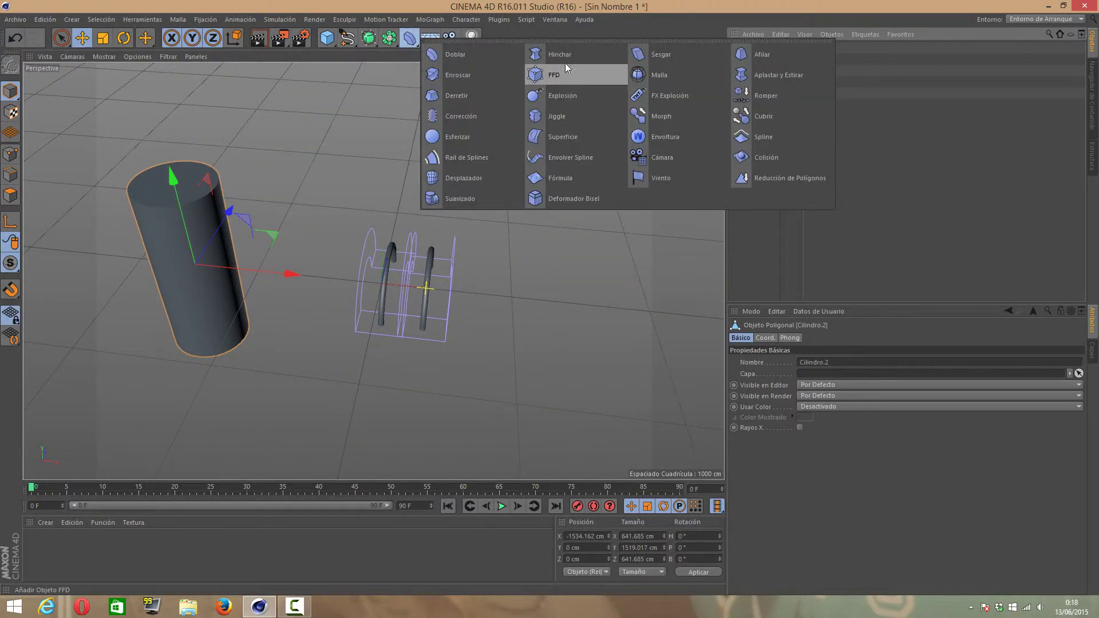
{"action": "left_click", "coordinate": [491, 77]}
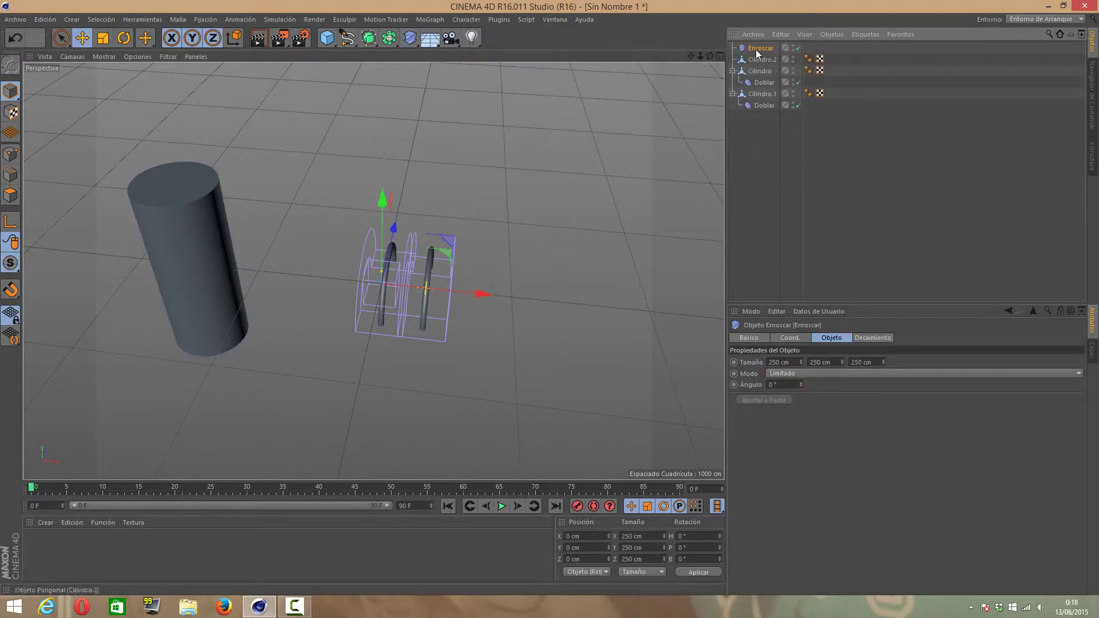
{"action": "left_click_drag", "start_coordinate": [758, 59], "coordinate": [759, 63]}
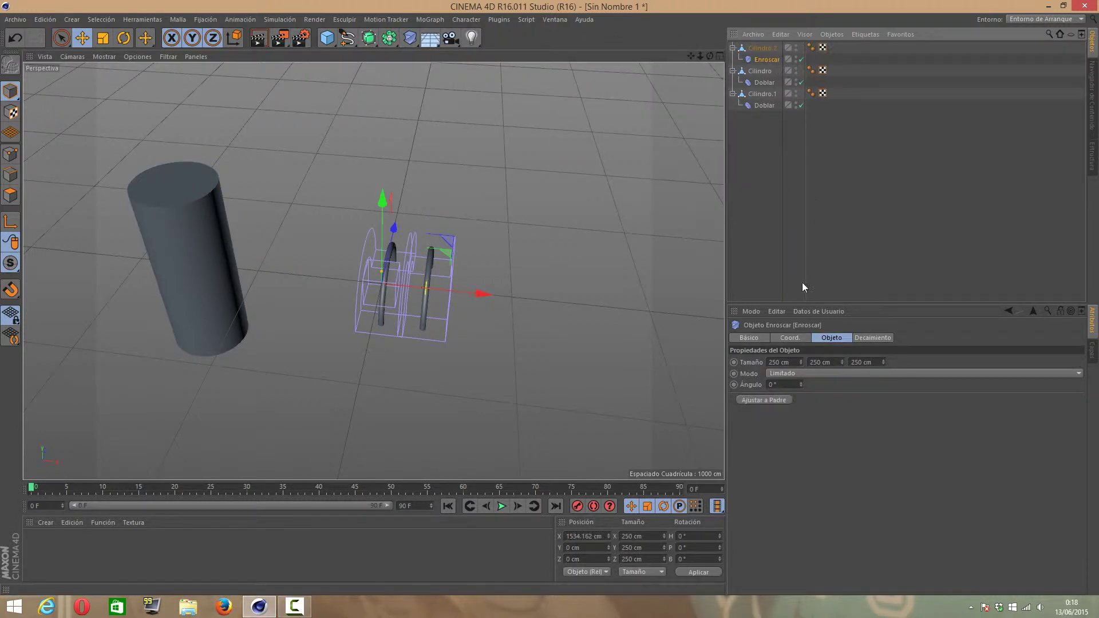
Test Enroscar with a negative angle, 223 cm X and 303 cm Y size, then delete it
{"action": "mouse_move", "coordinate": [801, 385]}
{"action": "left_mouse_down"}
{"action": "mouse_move", "coordinate": [801, 412]}
{"action": "mouse_move", "coordinate": [800, 386]}
{"action": "mouse_move", "coordinate": [802, 395]}
{"action": "left_mouse_up"}
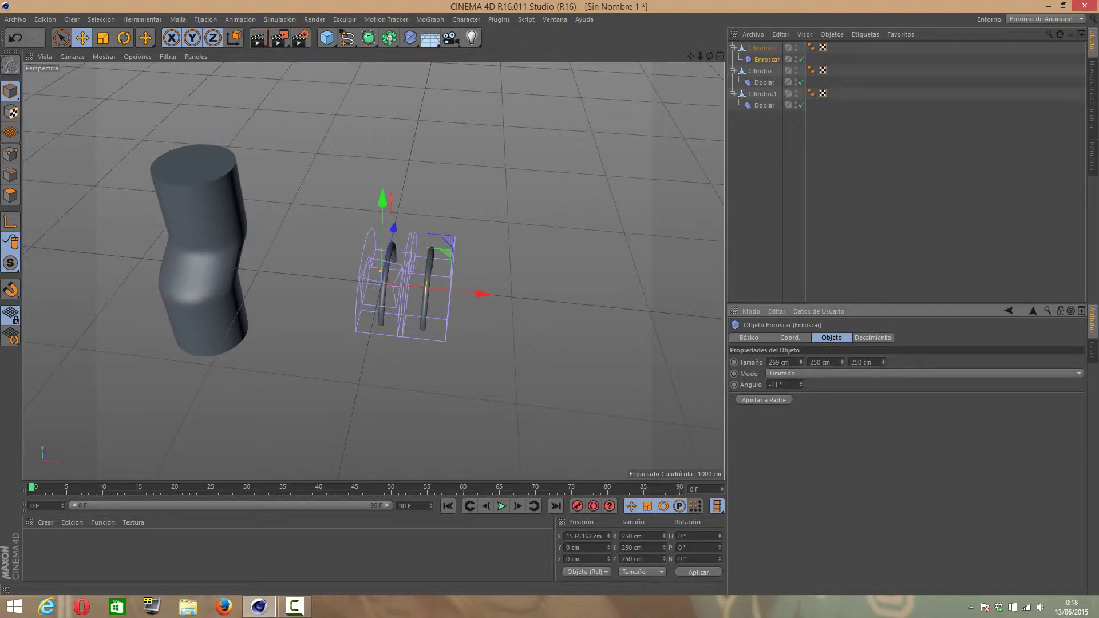
{"action": "mouse_move", "coordinate": [482, 293]}
{"action": "left_mouse_down"}
{"action": "mouse_move", "coordinate": [288, 275]}
{"action": "mouse_move", "coordinate": [248, 299]}
{"action": "mouse_move", "coordinate": [282, 296]}
{"action": "left_mouse_up"}
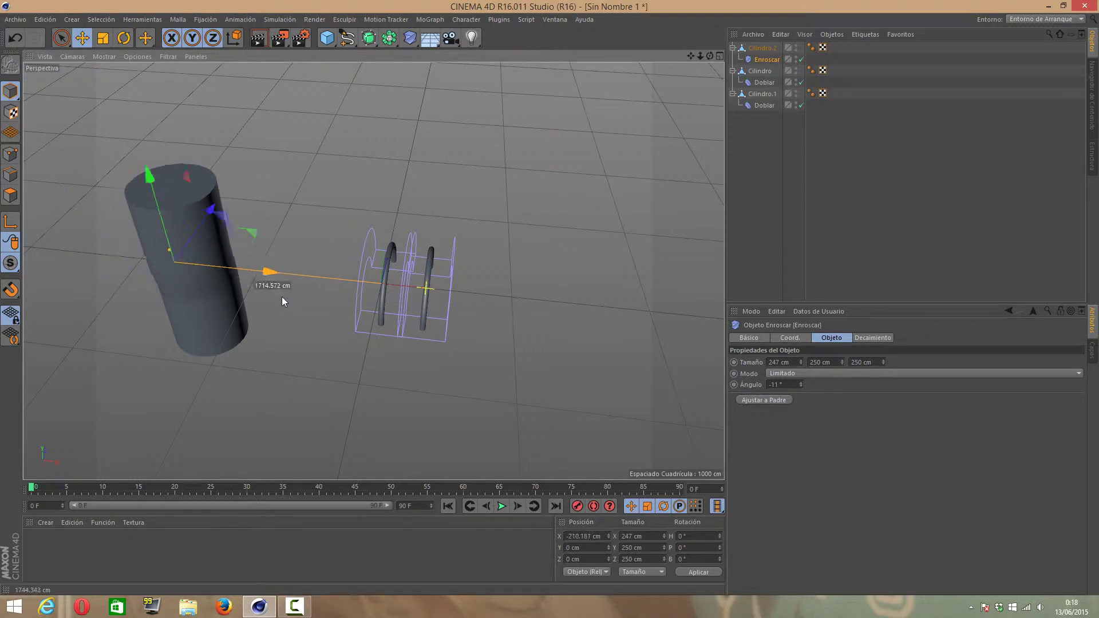
{"action": "left_click_drag", "start_coordinate": [802, 362], "coordinate": [843, 349]}
{"action": "mouse_move", "coordinate": [289, 273]}
{"action": "left_mouse_down"}
{"action": "mouse_move", "coordinate": [704, 320]}
{"action": "mouse_move", "coordinate": [394, 298]}
{"action": "mouse_move", "coordinate": [317, 227]}
{"action": "mouse_move", "coordinate": [321, 311]}
{"action": "mouse_move", "coordinate": [315, 160]}
{"action": "mouse_move", "coordinate": [314, 315]}
{"action": "mouse_move", "coordinate": [316, 294]}
{"action": "left_mouse_up"}
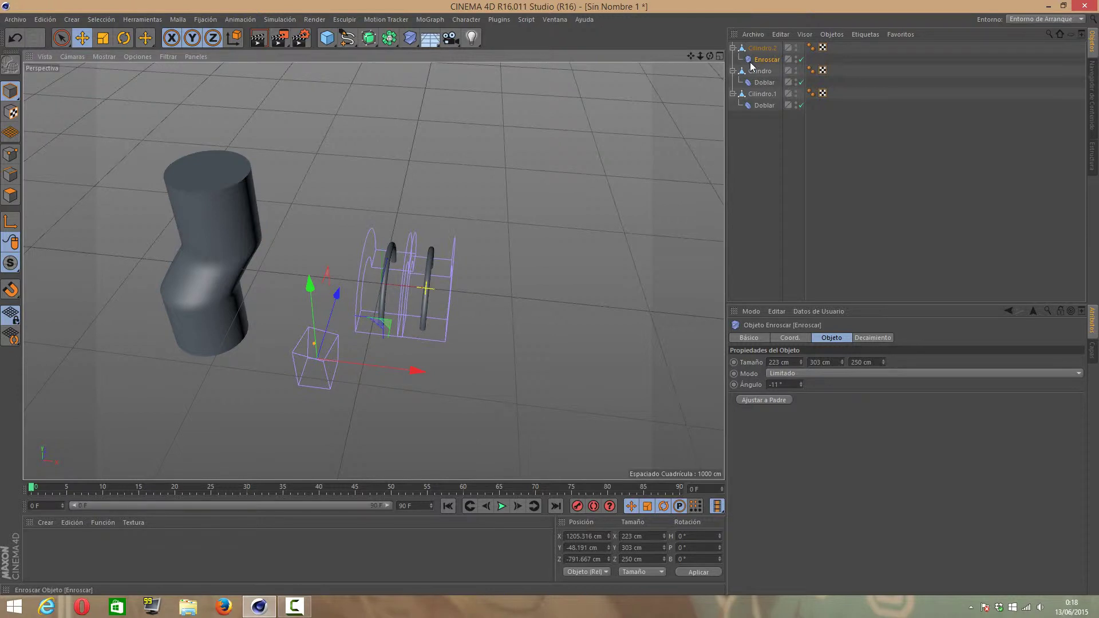
{"action": "key", "text": "Delete"}
Add a Jiggle deformer under Cilindro.2 and adjust its Rigidez
{"action": "left_click", "coordinate": [410, 38]}
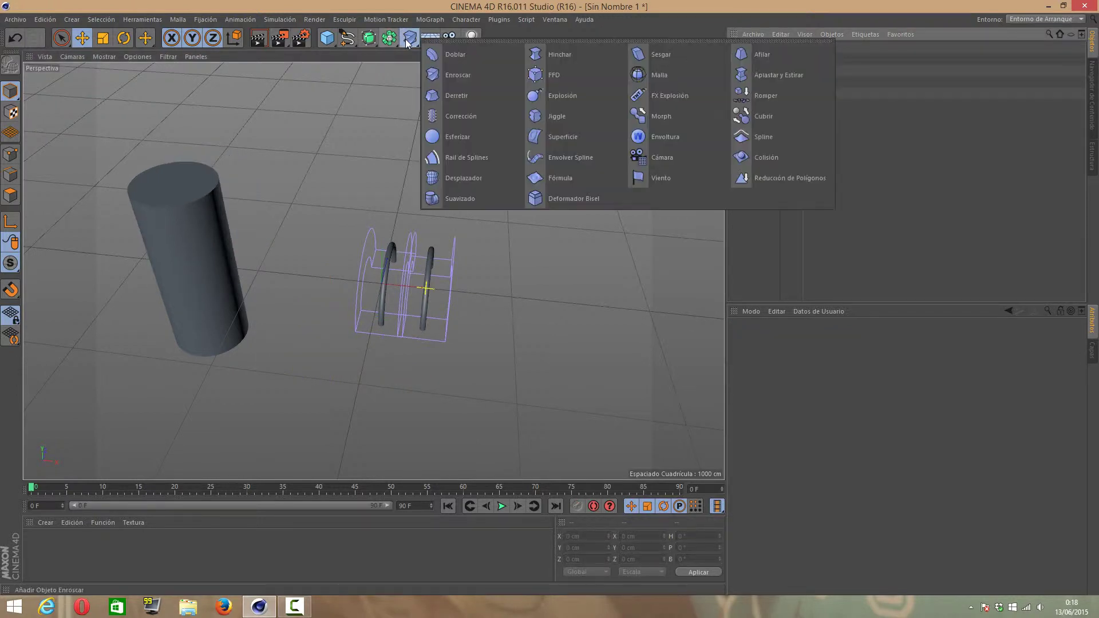
{"action": "left_click", "coordinate": [549, 125]}
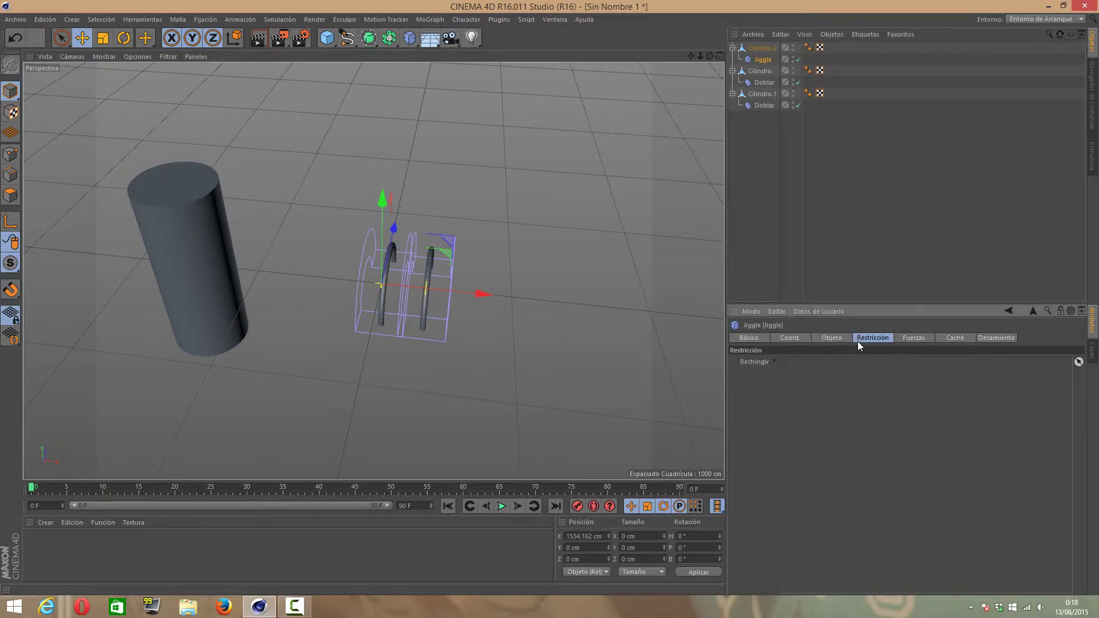
{"action": "left_click_drag", "start_coordinate": [485, 297], "coordinate": [366, 289]}
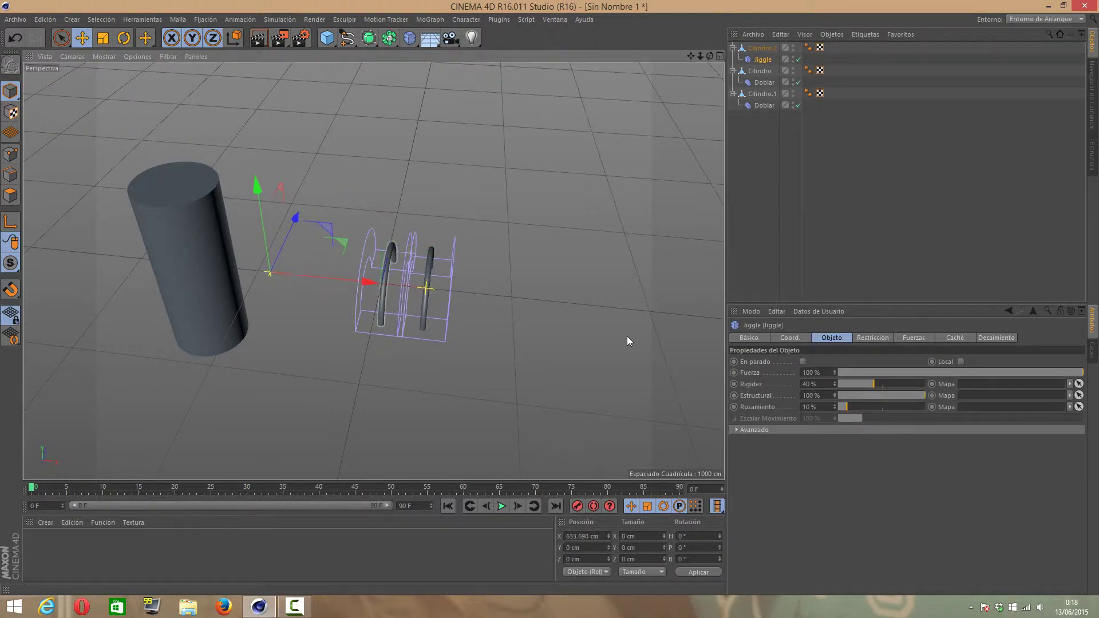
{"action": "left_click_drag", "start_coordinate": [870, 384], "coordinate": [890, 385]}
Browse the Jiggle Fuerzas, Coordenadas, Caché and Decaimiento settings, then delete it
{"action": "left_click", "coordinate": [918, 338]}
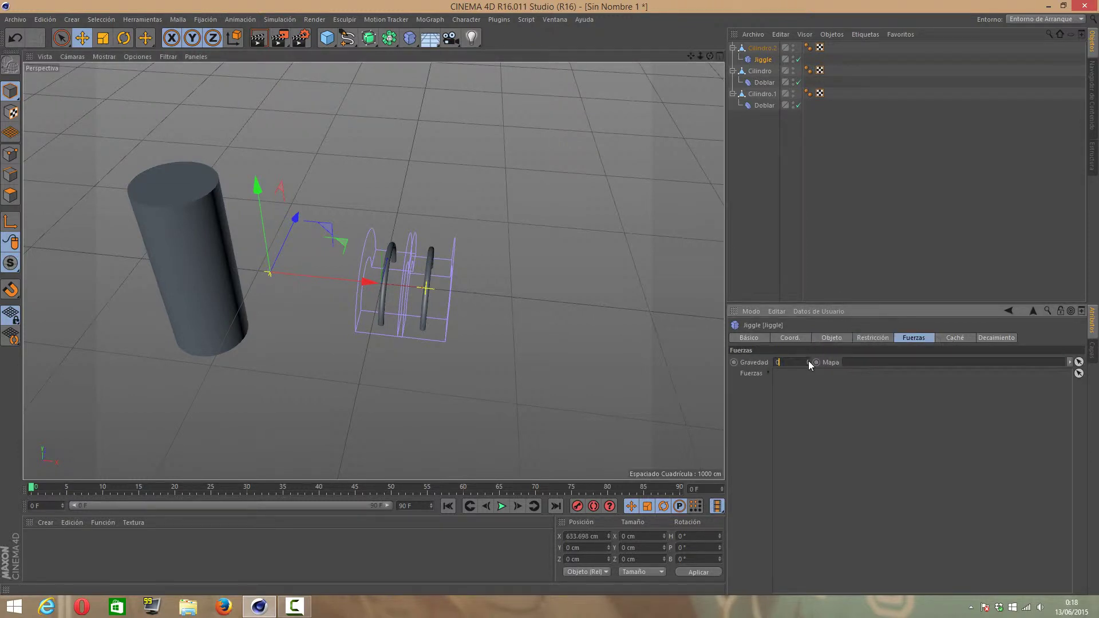
{"action": "type", "text": "12"}
{"action": "left_click", "coordinate": [791, 338]}
{"action": "left_click", "coordinate": [751, 339]}
{"action": "left_click", "coordinate": [944, 338]}
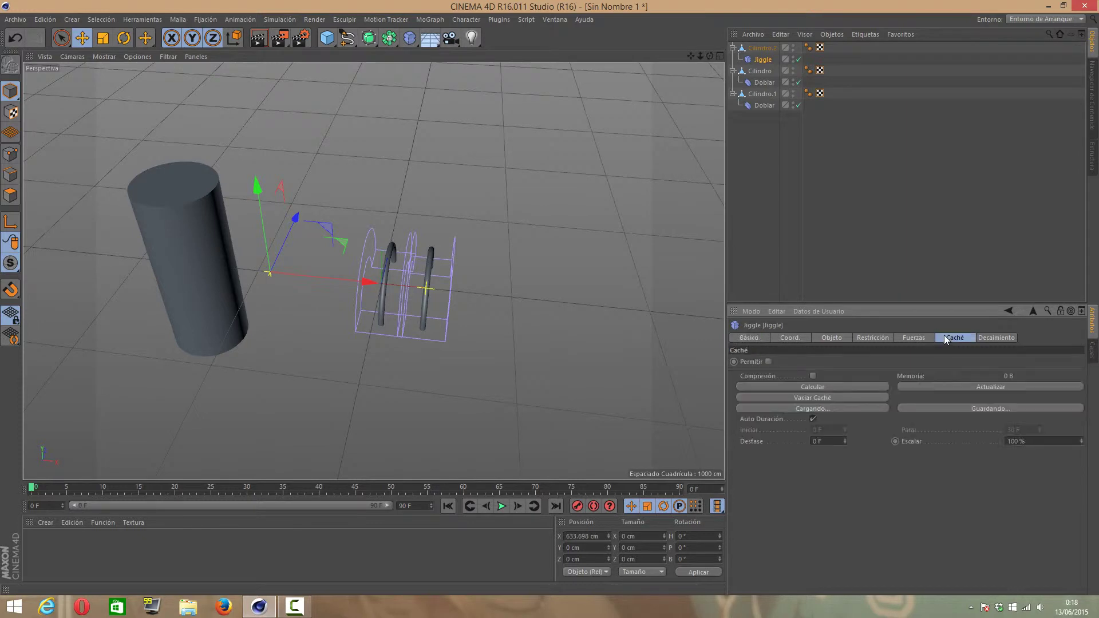
{"action": "left_click", "coordinate": [989, 338]}
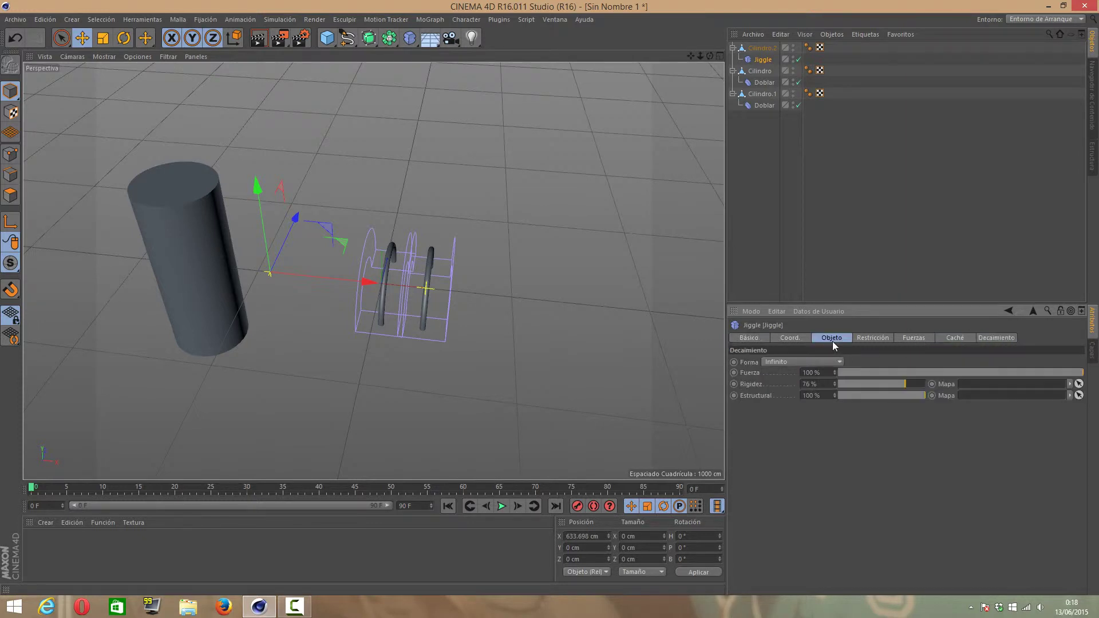
{"action": "left_click", "coordinate": [786, 338]}
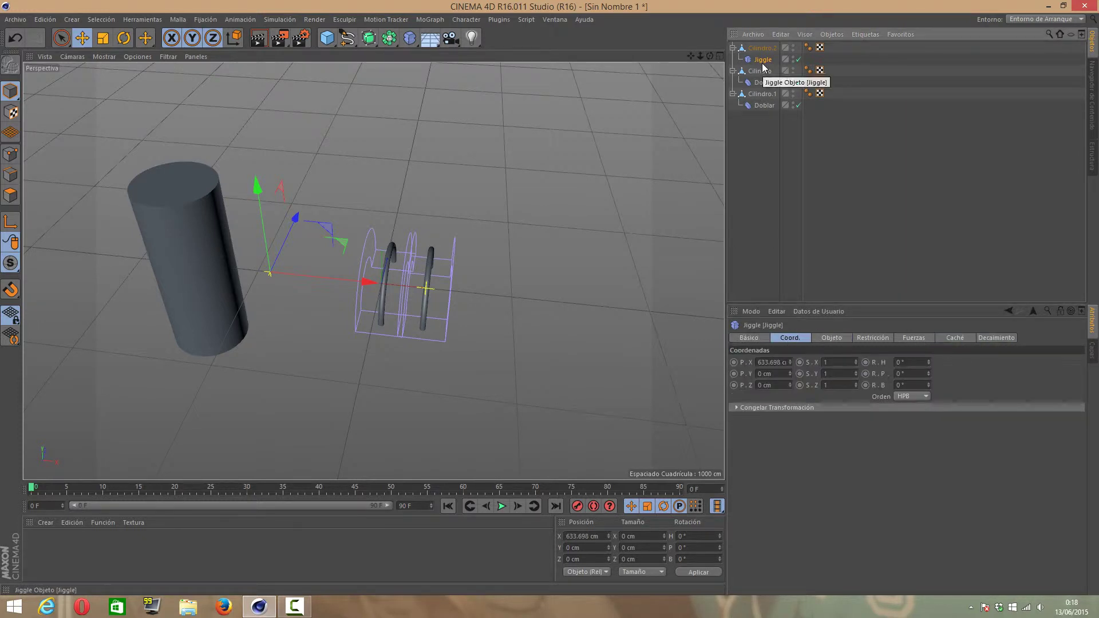
{"action": "key", "text": "Delete"}
{"action": "left_click", "coordinate": [410, 38]}
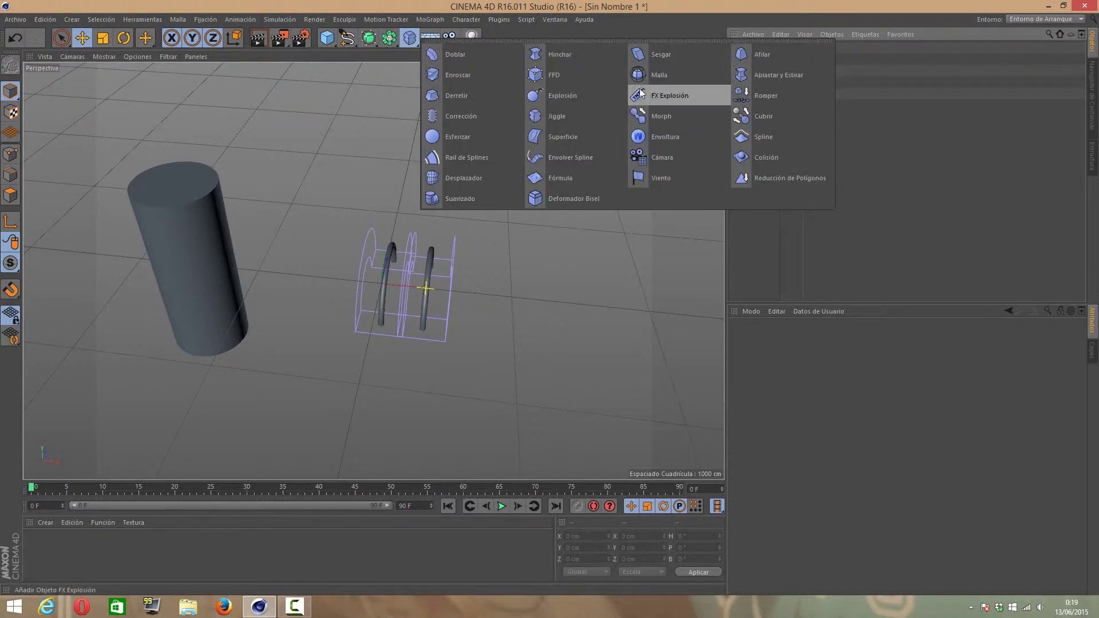
Add an Aplastar y Estirar deformer and move it onto the left cylinder
{"action": "left_click", "coordinate": [754, 78], "text": "shift"}
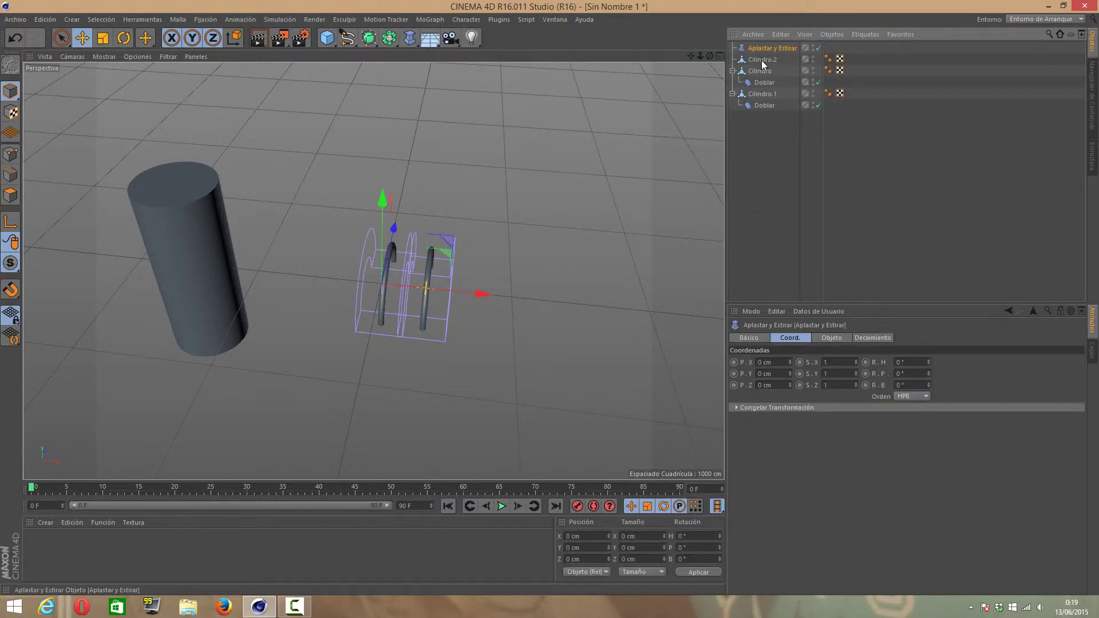
{"action": "left_click", "coordinate": [829, 338]}
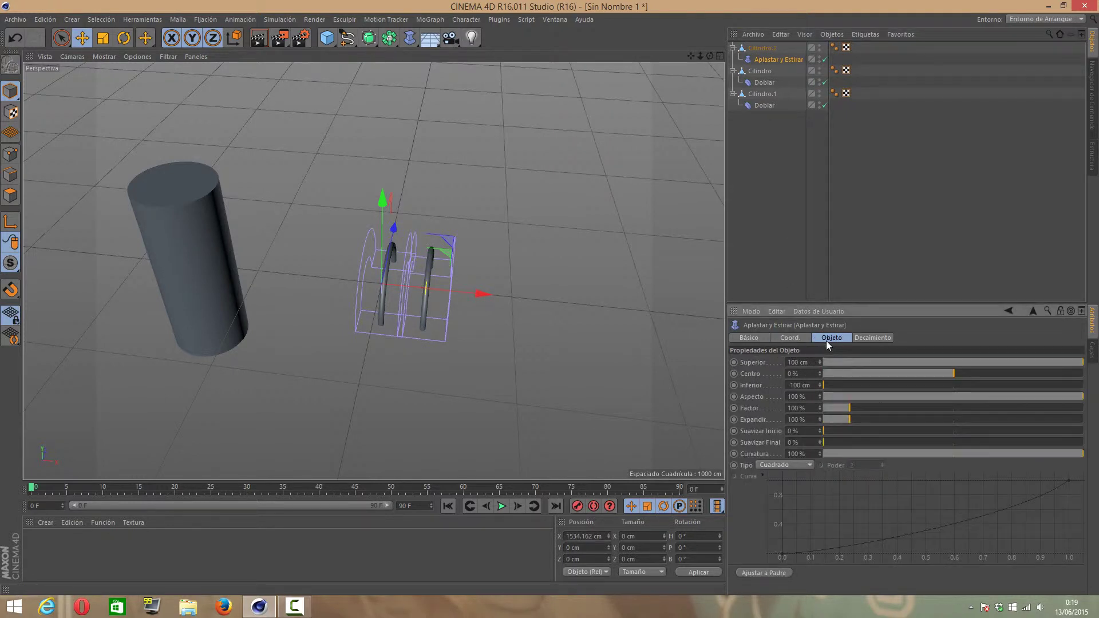
{"action": "left_click_drag", "start_coordinate": [483, 294], "coordinate": [292, 294]}
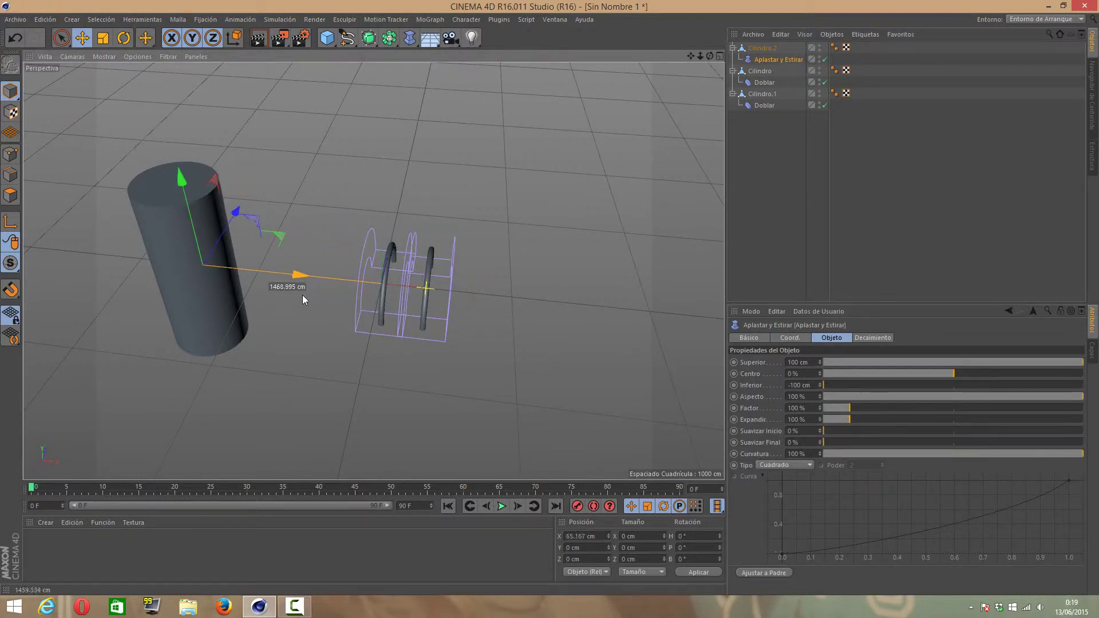
{"action": "left_click_drag", "start_coordinate": [240, 221], "coordinate": [236, 235]}
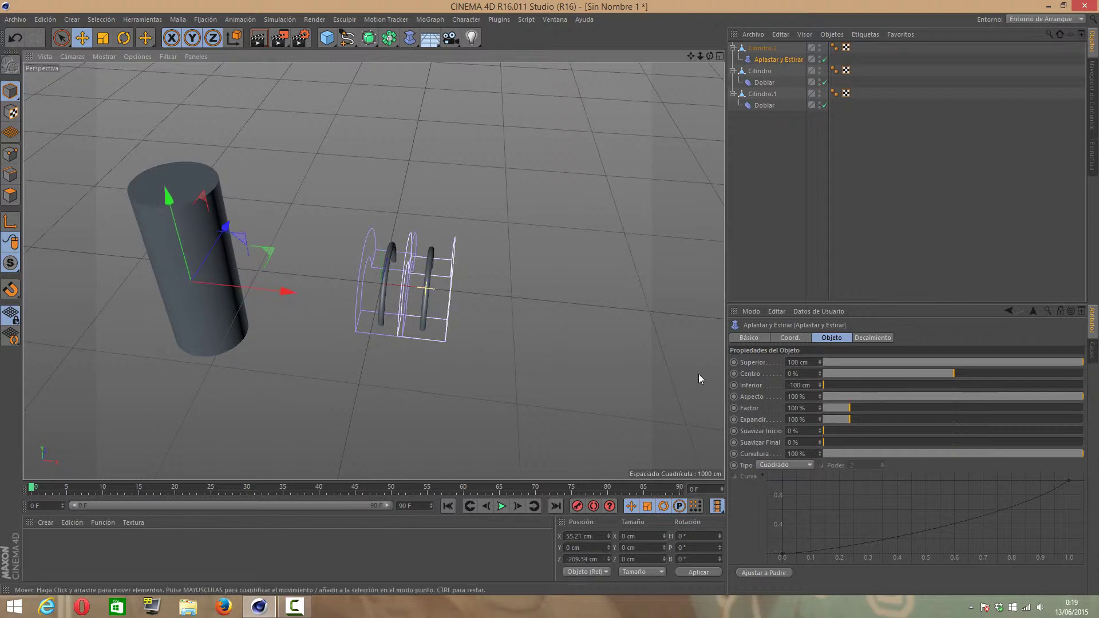
Test its limits, 740% stretch factor and 162% falloff weight, then delete it
{"action": "mouse_move", "coordinate": [821, 389]}
{"action": "left_mouse_down"}
{"action": "mouse_move", "coordinate": [881, 414]}
{"action": "mouse_move", "coordinate": [1027, 412]}
{"action": "left_mouse_up"}
{"action": "mouse_move", "coordinate": [900, 419]}
{"action": "left_mouse_down"}
{"action": "mouse_move", "coordinate": [854, 424]}
{"action": "mouse_move", "coordinate": [879, 429]}
{"action": "left_mouse_up"}
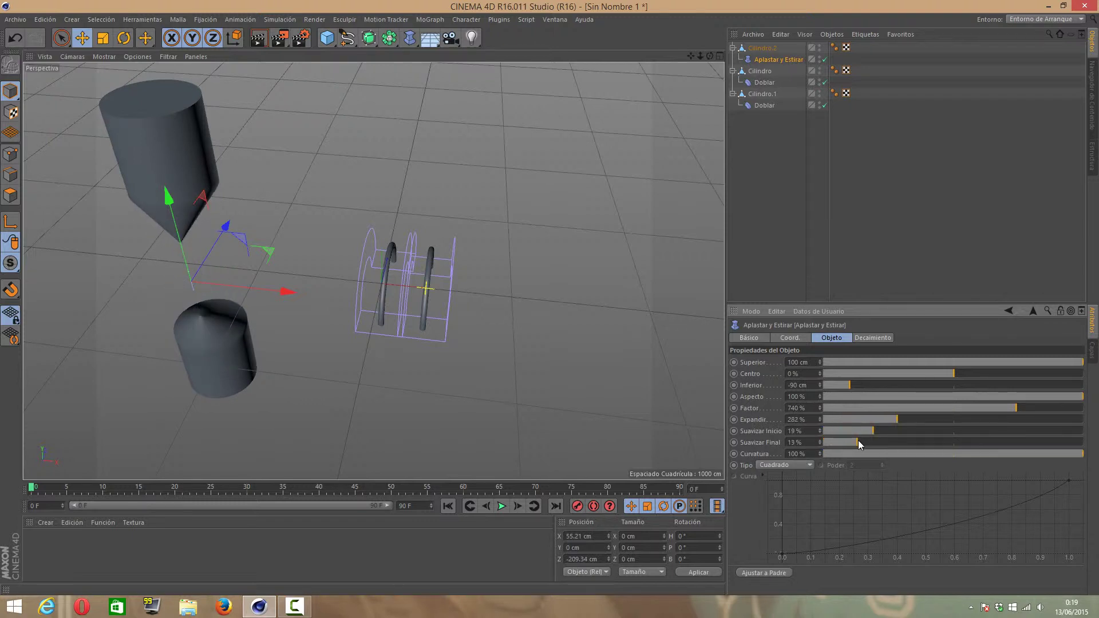
{"action": "mouse_move", "coordinate": [884, 365]}
{"action": "left_mouse_down"}
{"action": "mouse_move", "coordinate": [870, 366]}
{"action": "mouse_move", "coordinate": [919, 366]}
{"action": "mouse_move", "coordinate": [826, 373]}
{"action": "mouse_move", "coordinate": [966, 381]}
{"action": "mouse_move", "coordinate": [1049, 369]}
{"action": "mouse_move", "coordinate": [988, 388]}
{"action": "left_mouse_up"}
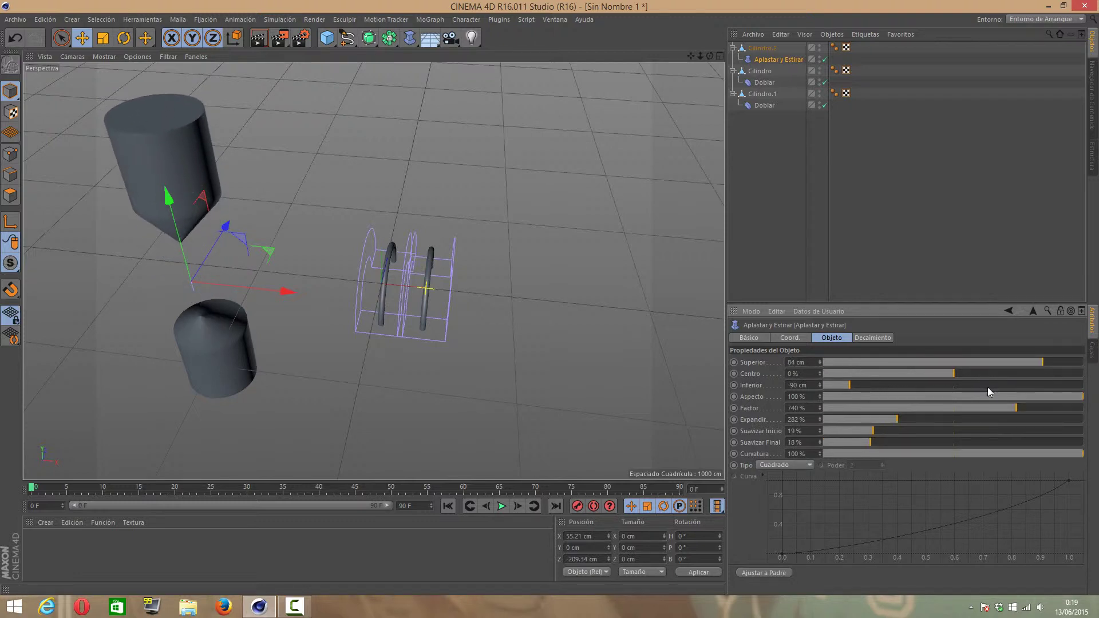
{"action": "left_click", "coordinate": [858, 338]}
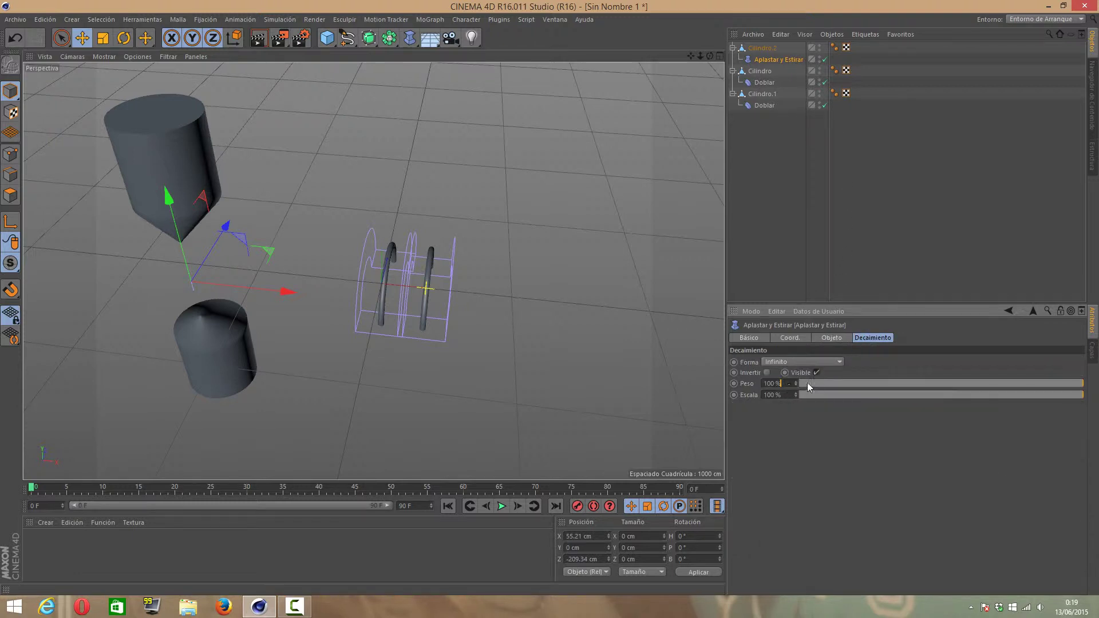
{"action": "left_click_drag", "start_coordinate": [796, 383], "coordinate": [797, 382]}
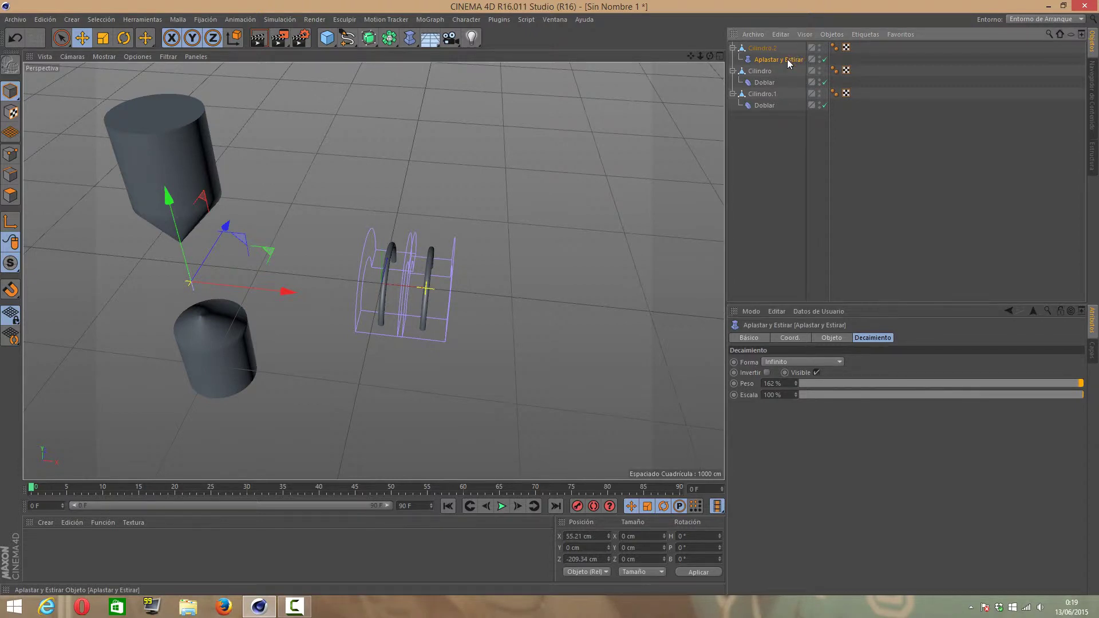
{"action": "key", "text": "Delete"}
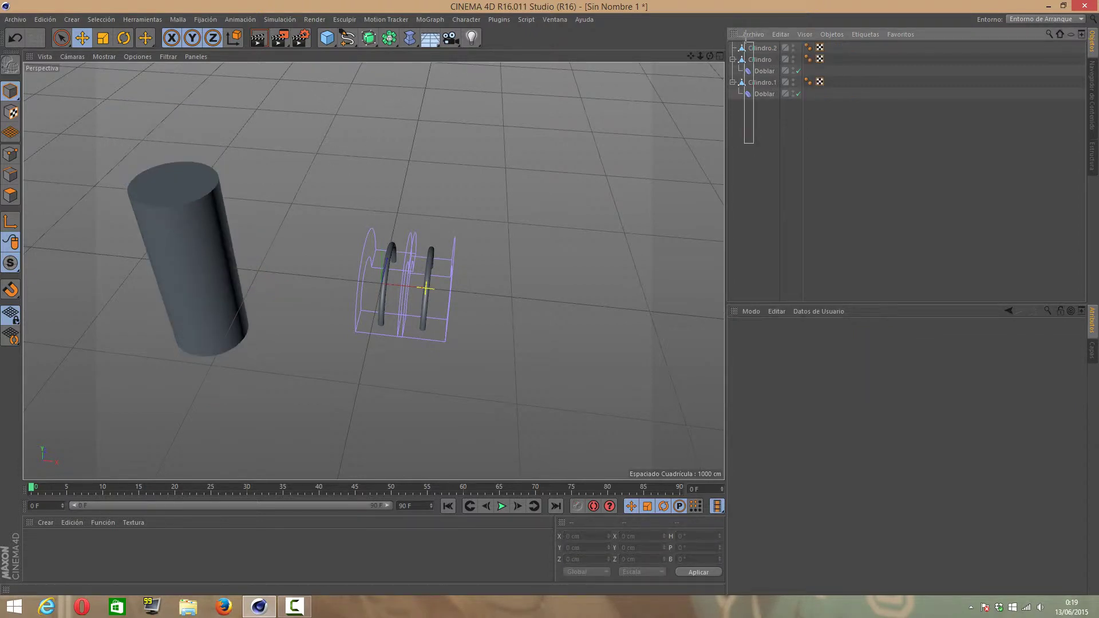
Clear every object from the scene and add a new sphere
{"action": "left_click_drag", "start_coordinate": [745, 39], "coordinate": [745, 39]}
{"action": "key", "text": "Delete"}
{"action": "left_click", "coordinate": [328, 37]}
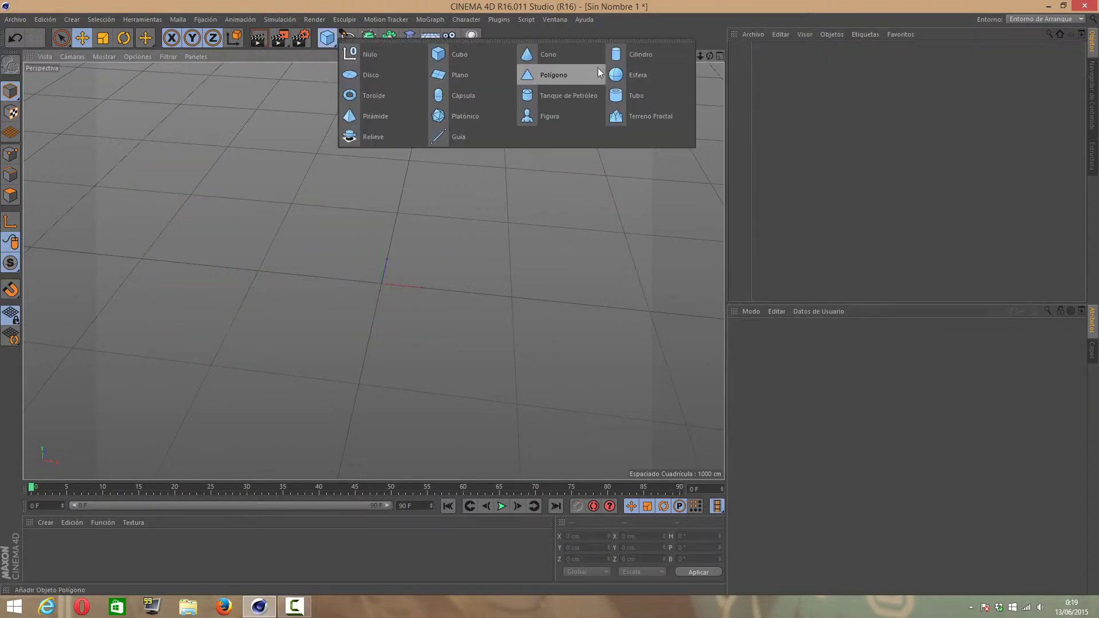
{"action": "left_click", "coordinate": [521, 73]}
Add a second sphere, move it to the right and enlarge its radius
{"action": "left_click", "coordinate": [326, 43]}
{"action": "left_click", "coordinate": [640, 78]}
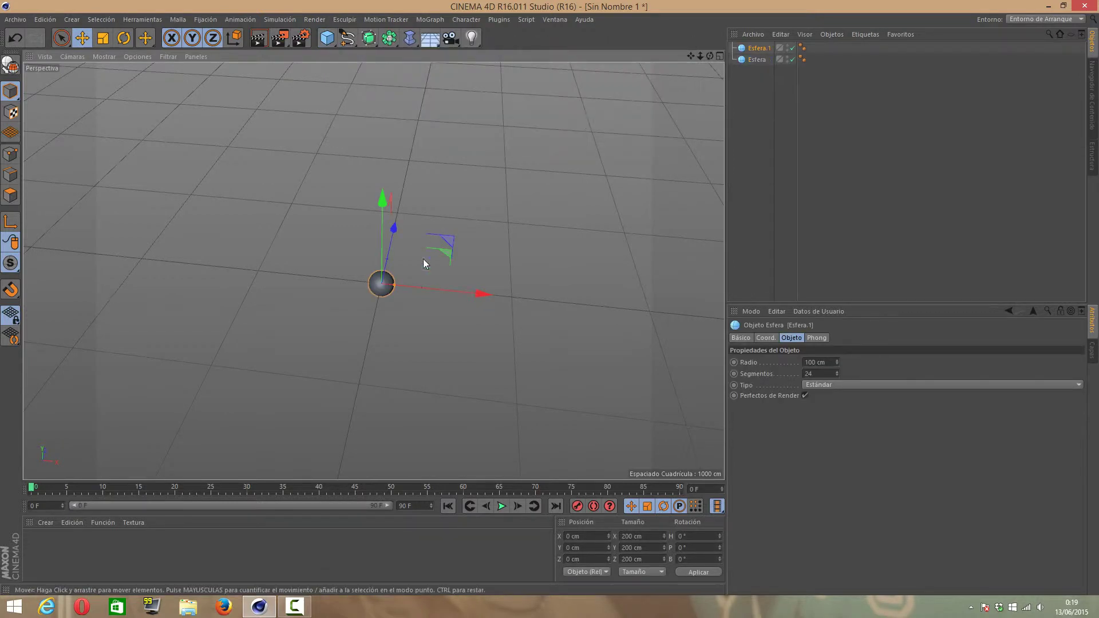
{"action": "left_click_drag", "start_coordinate": [485, 290], "coordinate": [541, 299]}
{"action": "mouse_move", "coordinate": [451, 291]}
{"action": "left_mouse_down"}
{"action": "mouse_move", "coordinate": [491, 292]}
{"action": "mouse_move", "coordinate": [270, 282]}
{"action": "mouse_move", "coordinate": [280, 273]}
{"action": "left_mouse_up"}
Raise the spheres' segment count, giving the small sphere 196 segments
{"action": "left_click", "coordinate": [378, 285]}
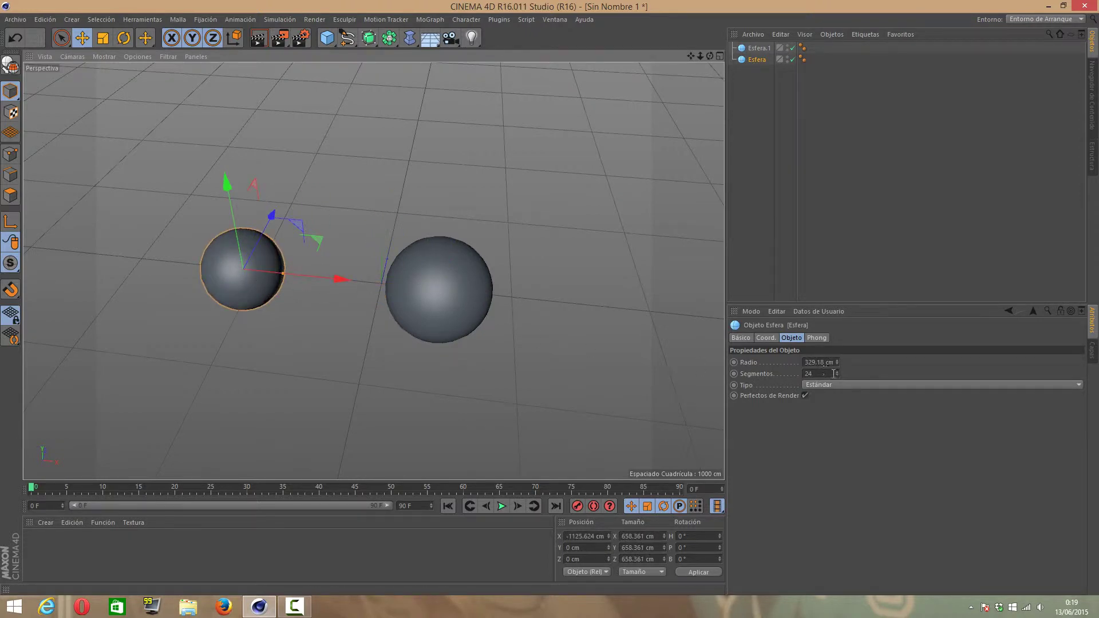
{"action": "left_click", "coordinate": [438, 289]}
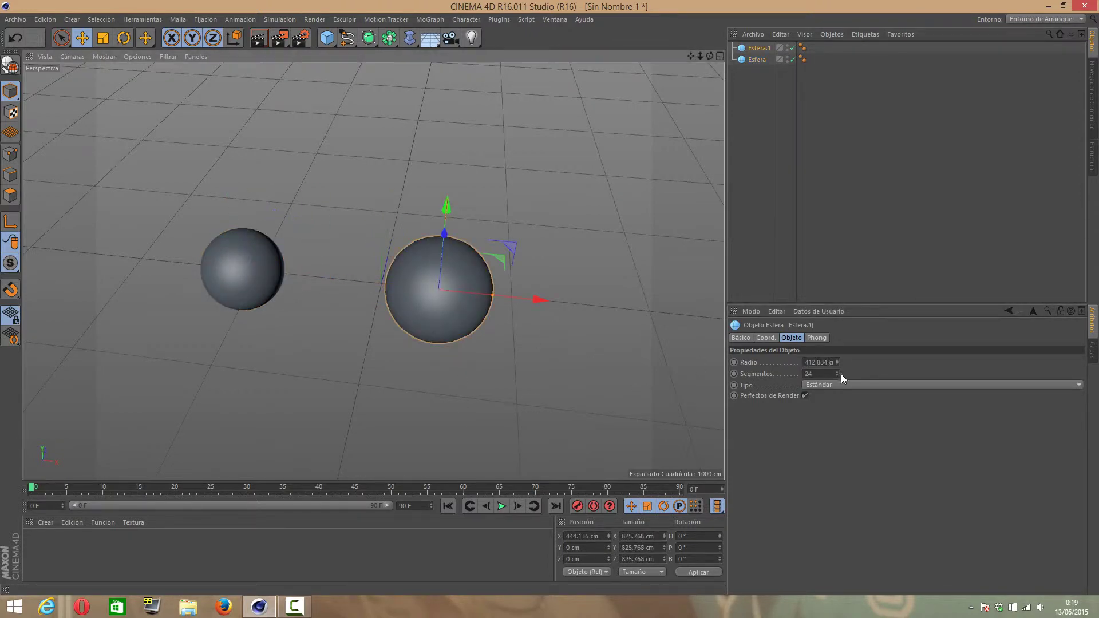
{"action": "mouse_move", "coordinate": [837, 373]}
{"action": "left_mouse_down"}
{"action": "mouse_move", "coordinate": [837, 360]}
{"action": "mouse_move", "coordinate": [514, 286]}
{"action": "mouse_move", "coordinate": [437, 293]}
{"action": "mouse_move", "coordinate": [501, 292]}
{"action": "left_mouse_up"}
{"action": "left_click", "coordinate": [282, 262]}
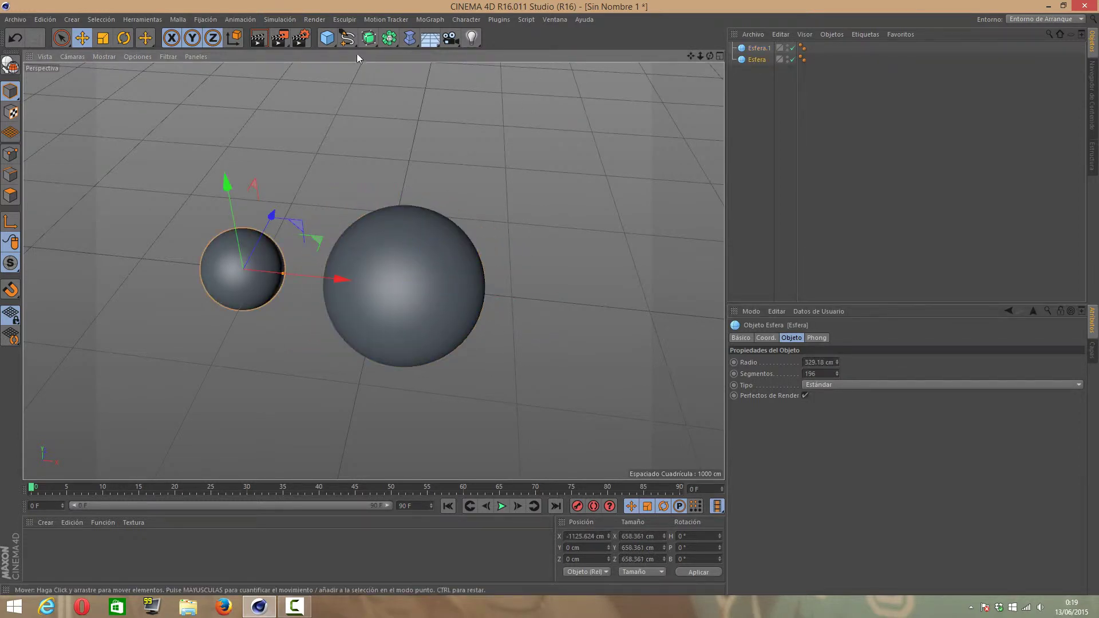
Add a Conector object and parent both spheres under it
{"action": "left_click", "coordinate": [410, 39]}
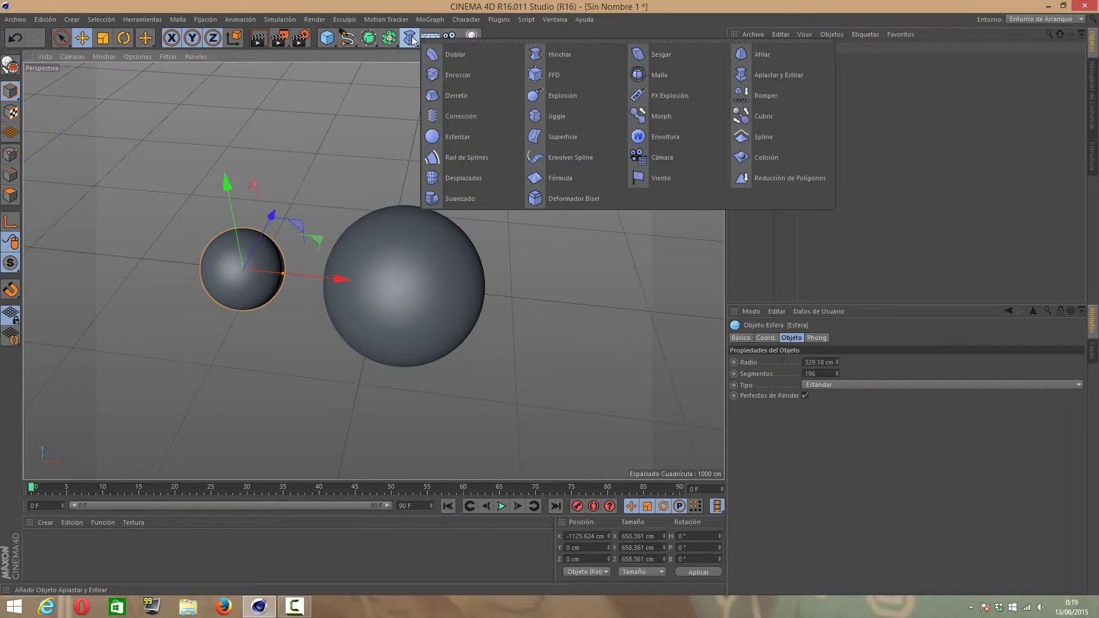
{"action": "left_click", "coordinate": [388, 40]}
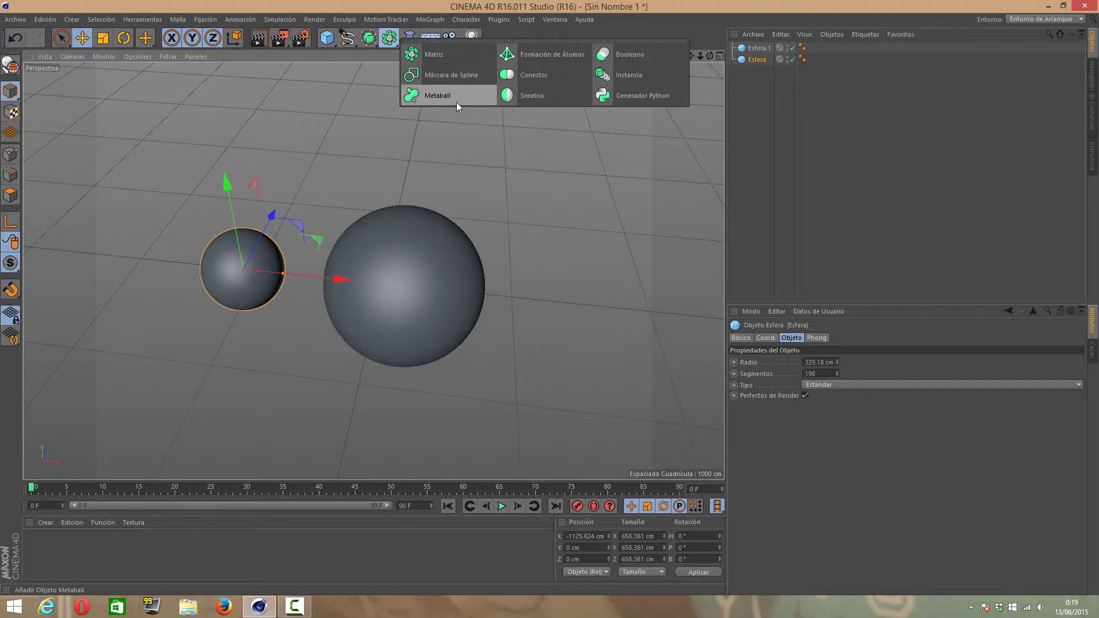
{"action": "left_click", "coordinate": [532, 75]}
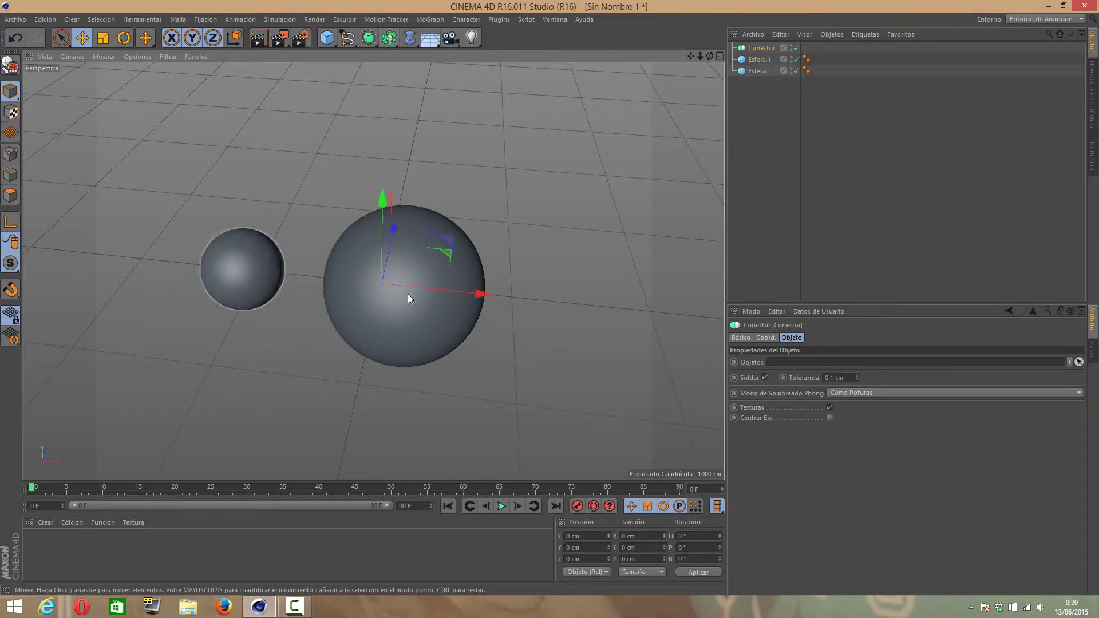
{"action": "left_click_drag", "start_coordinate": [750, 59], "coordinate": [758, 48]}
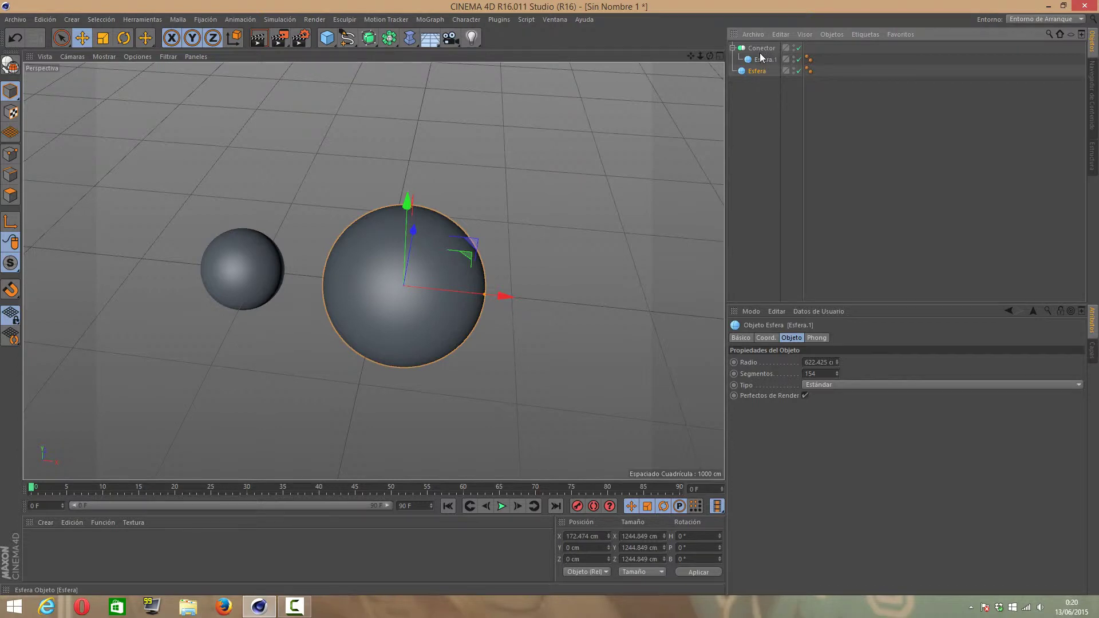
{"action": "left_click_drag", "start_coordinate": [759, 53], "coordinate": [760, 54]}
Push the small sphere into the large one and test a Conector tolerance of about 11 cm
{"action": "left_click_drag", "start_coordinate": [321, 281], "coordinate": [601, 290]}
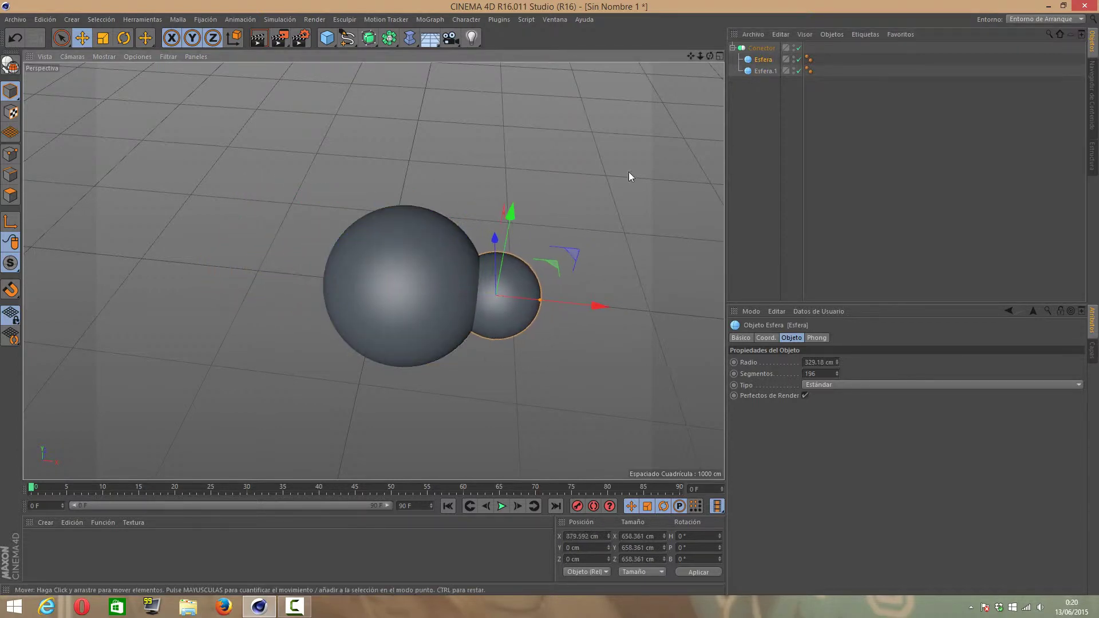
{"action": "mouse_move", "coordinate": [709, 56]}
{"action": "left_mouse_down"}
{"action": "mouse_move", "coordinate": [658, 69]}
{"action": "mouse_move", "coordinate": [709, 56]}
{"action": "left_mouse_up"}
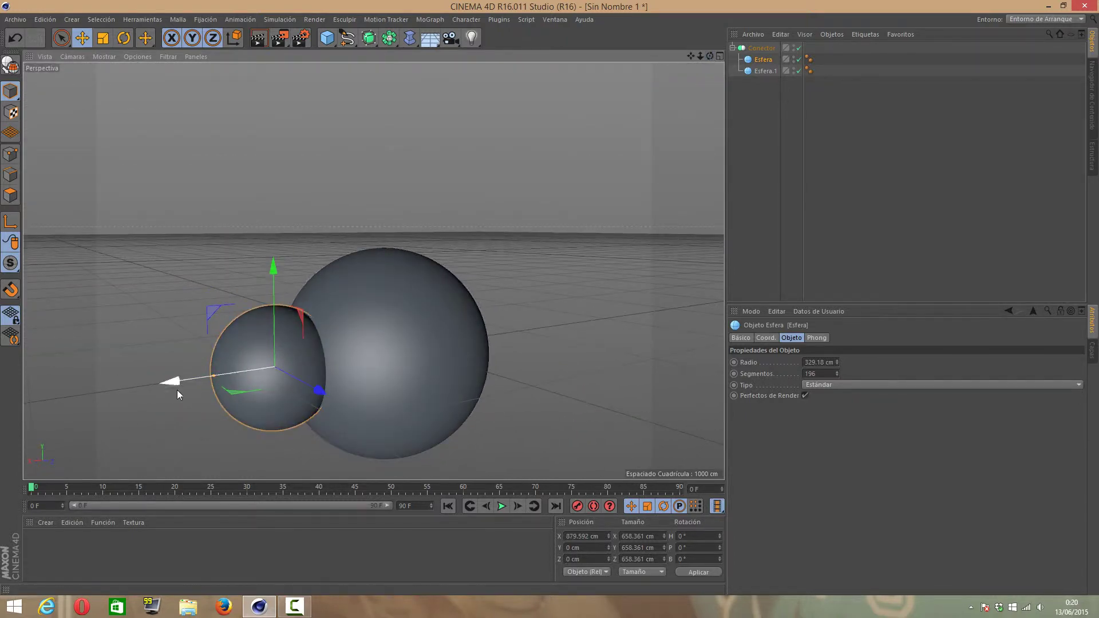
{"action": "left_click_drag", "start_coordinate": [180, 387], "coordinate": [183, 389]}
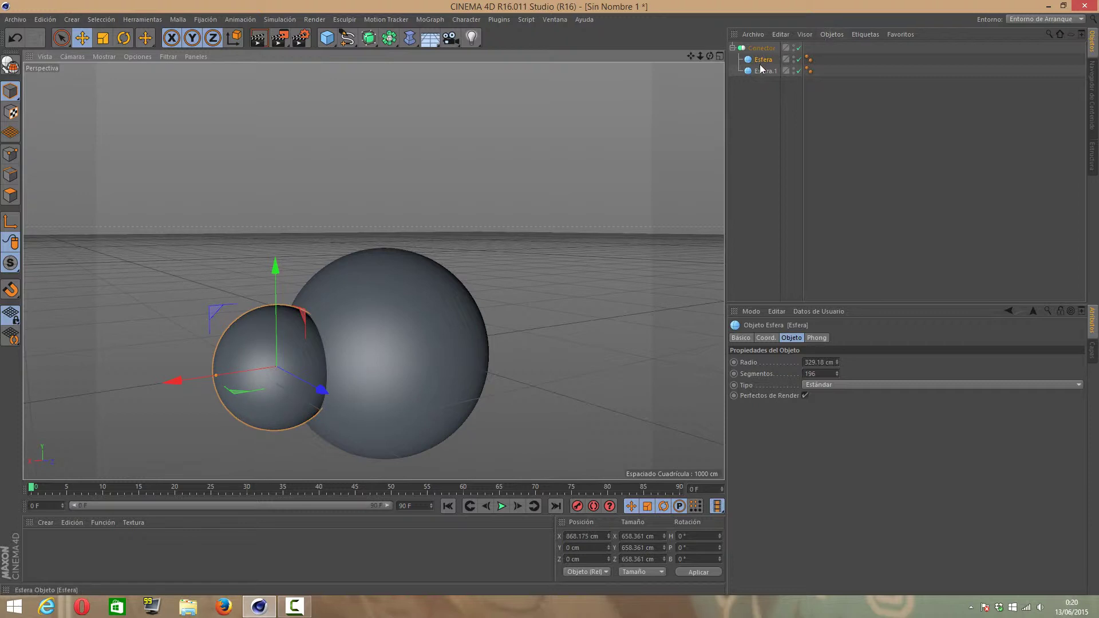
{"action": "left_click", "coordinate": [762, 71]}
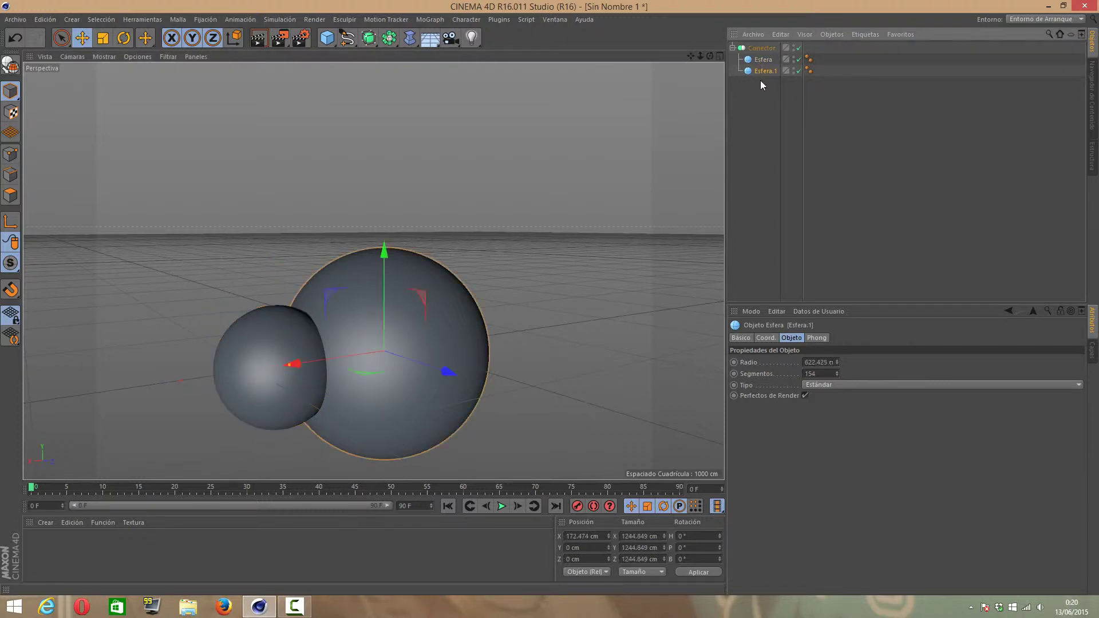
{"action": "left_click", "coordinate": [761, 48]}
{"action": "left_click_drag", "start_coordinate": [857, 377], "coordinate": [858, 373]}
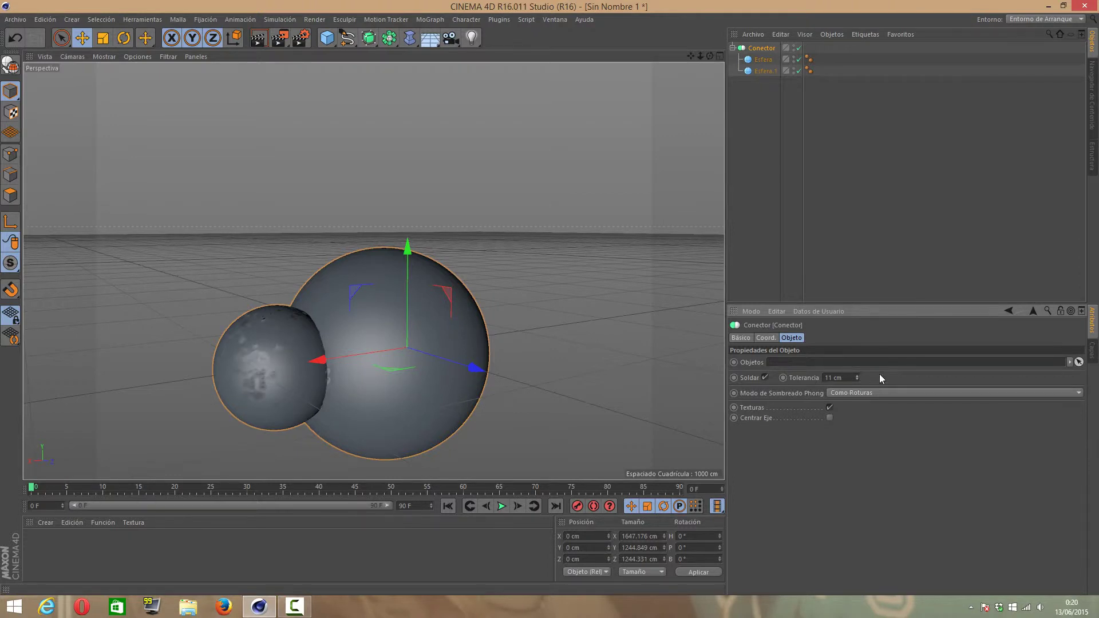
{"action": "left_click_drag", "start_coordinate": [857, 376], "coordinate": [857, 380]}
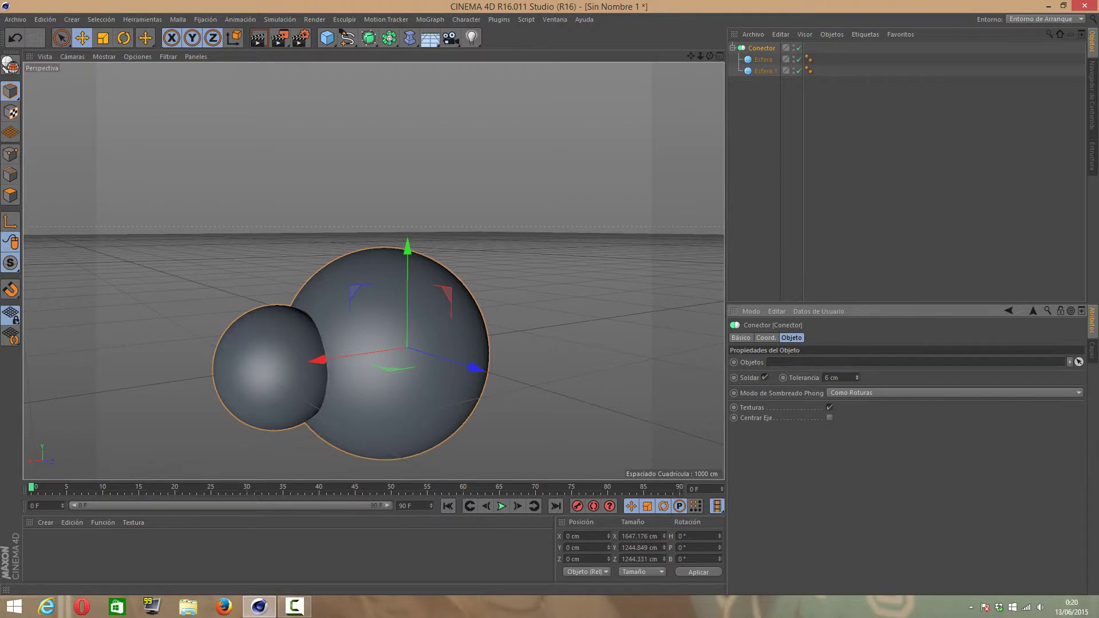
Reset the Conector tolerance to 0 cm and move both spheres back out of it
{"action": "left_click", "coordinate": [764, 71]}
{"action": "left_click_drag", "start_coordinate": [764, 109], "coordinate": [764, 111]}
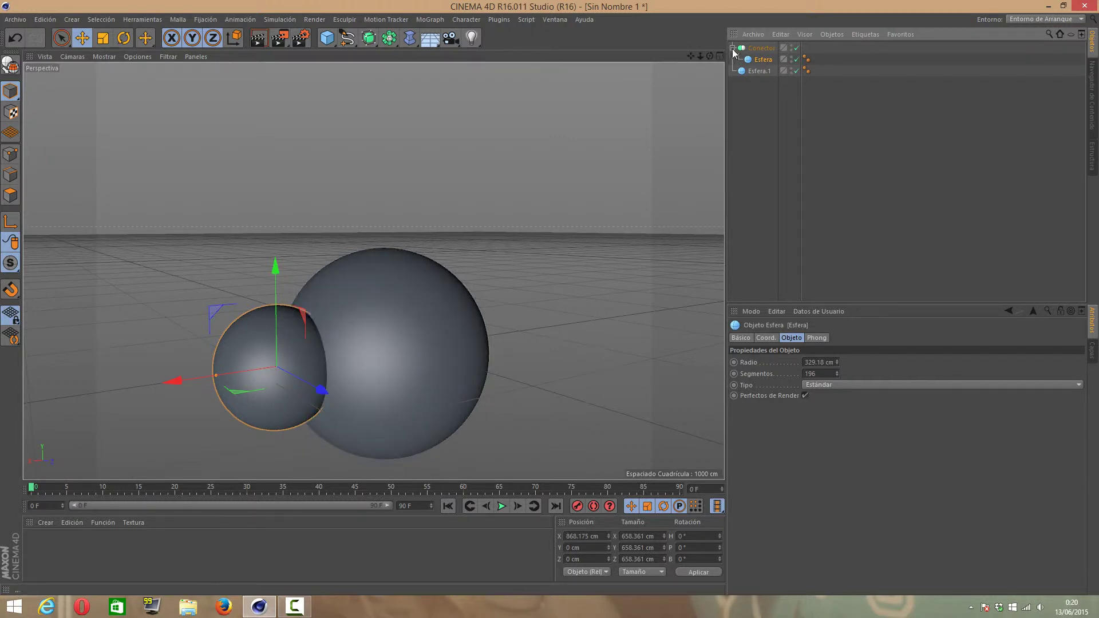
{"action": "left_click", "coordinate": [761, 48]}
{"action": "left_click_drag", "start_coordinate": [856, 377], "coordinate": [857, 400]}
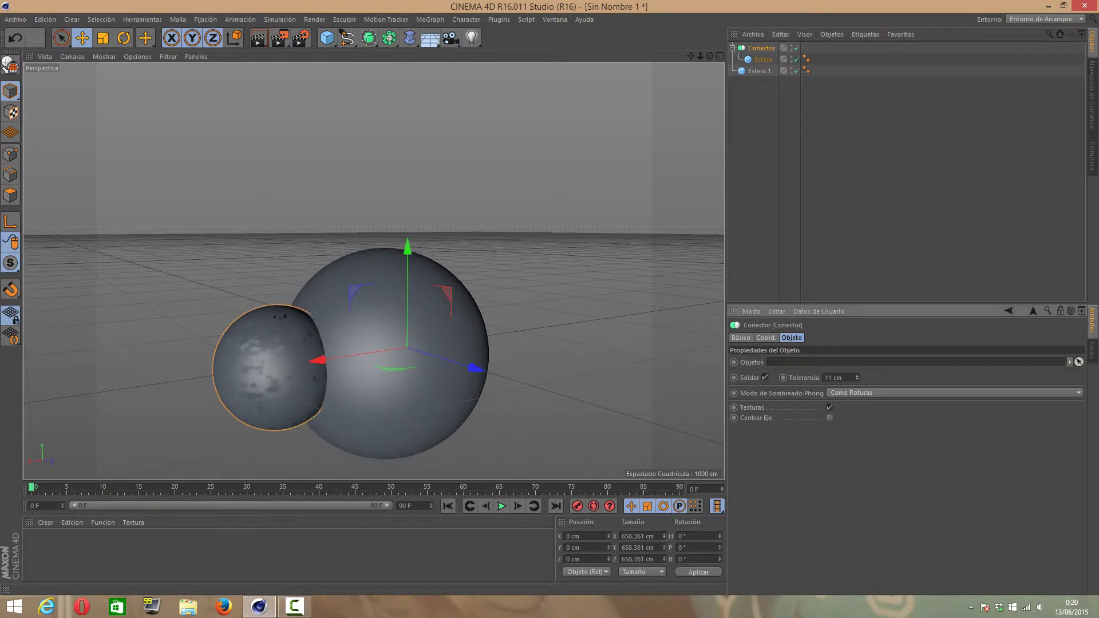
{"action": "left_click", "coordinate": [764, 338]}
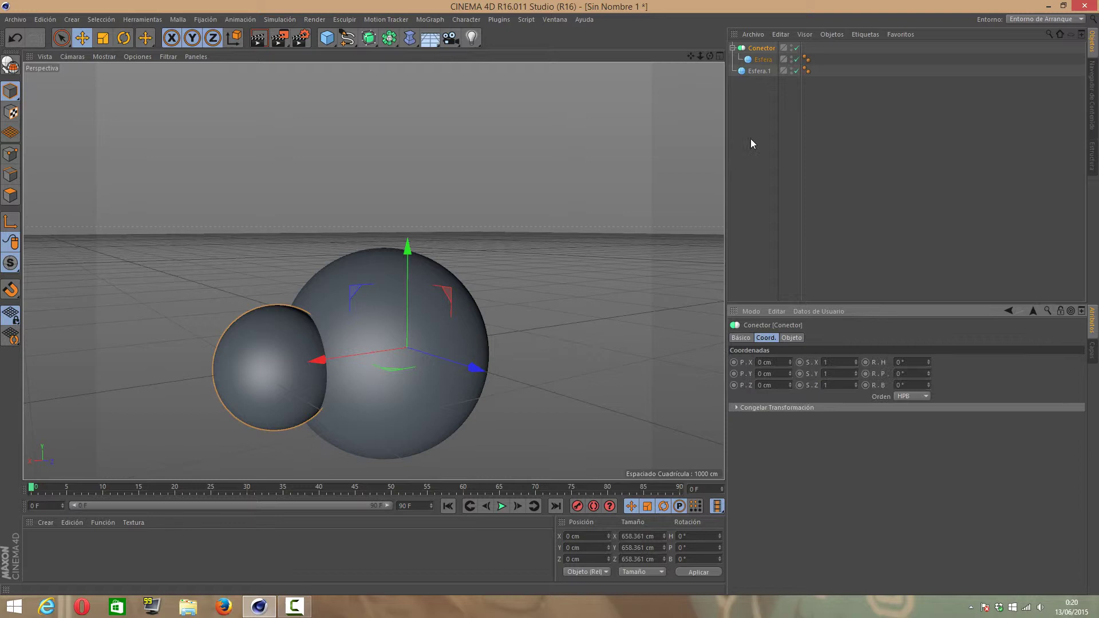
{"action": "left_click_drag", "start_coordinate": [761, 59], "coordinate": [761, 77]}
{"action": "left_click", "coordinate": [761, 48]}
Replace the Conector with a Metaball holding both spheres
{"action": "key", "text": "Delete"}
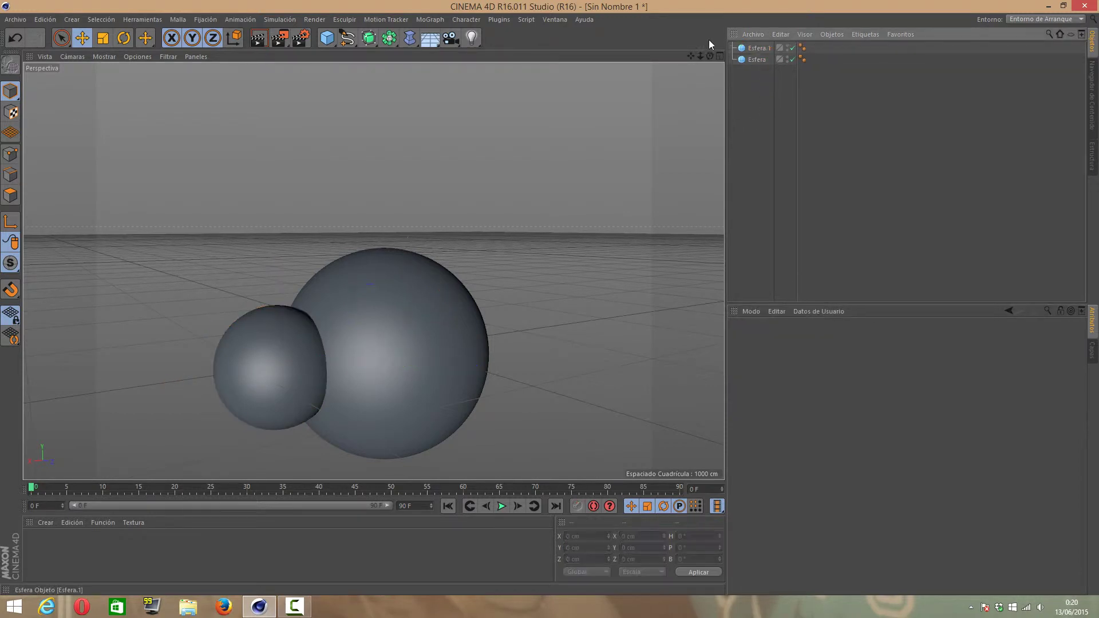
{"action": "left_click", "coordinate": [386, 40]}
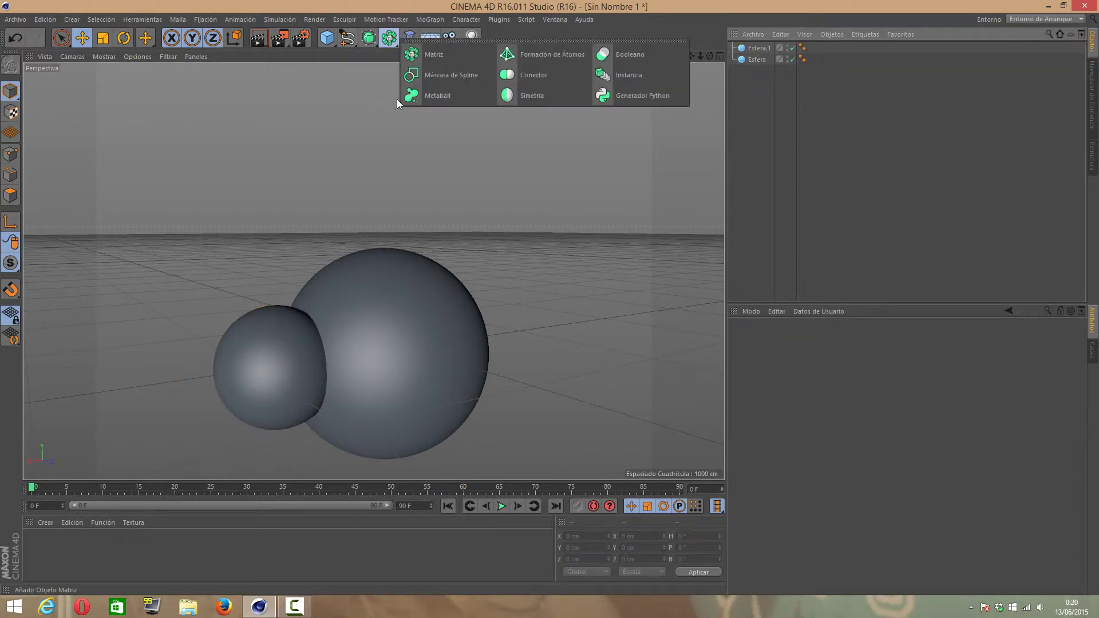
{"action": "left_click", "coordinate": [408, 98]}
{"action": "left_click", "coordinate": [761, 61]}
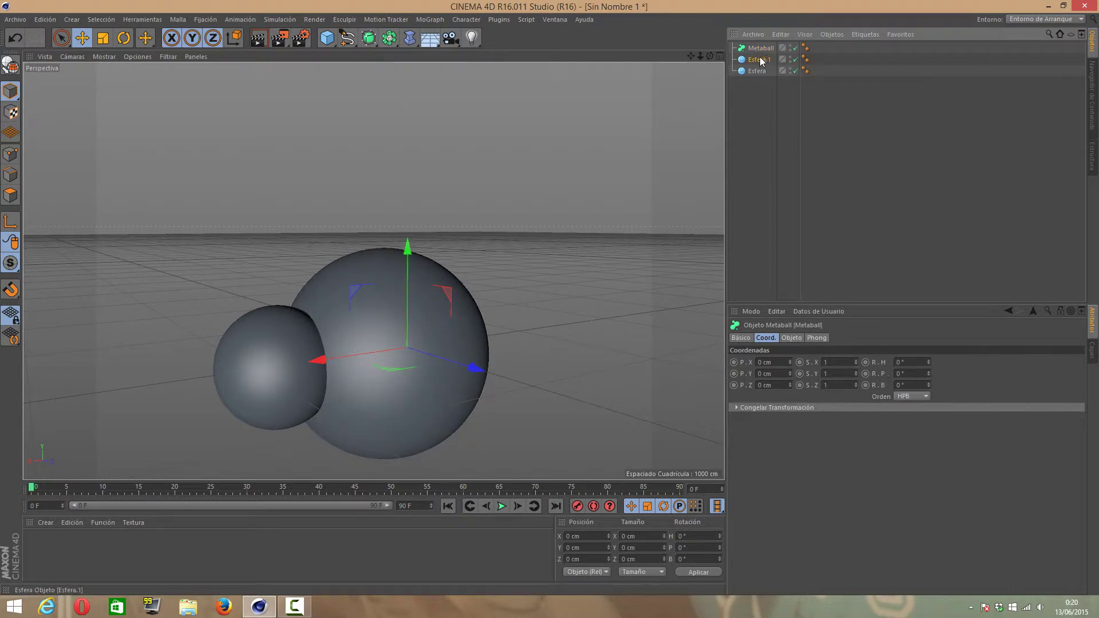
{"action": "left_click_drag", "start_coordinate": [760, 47], "coordinate": [760, 53]}
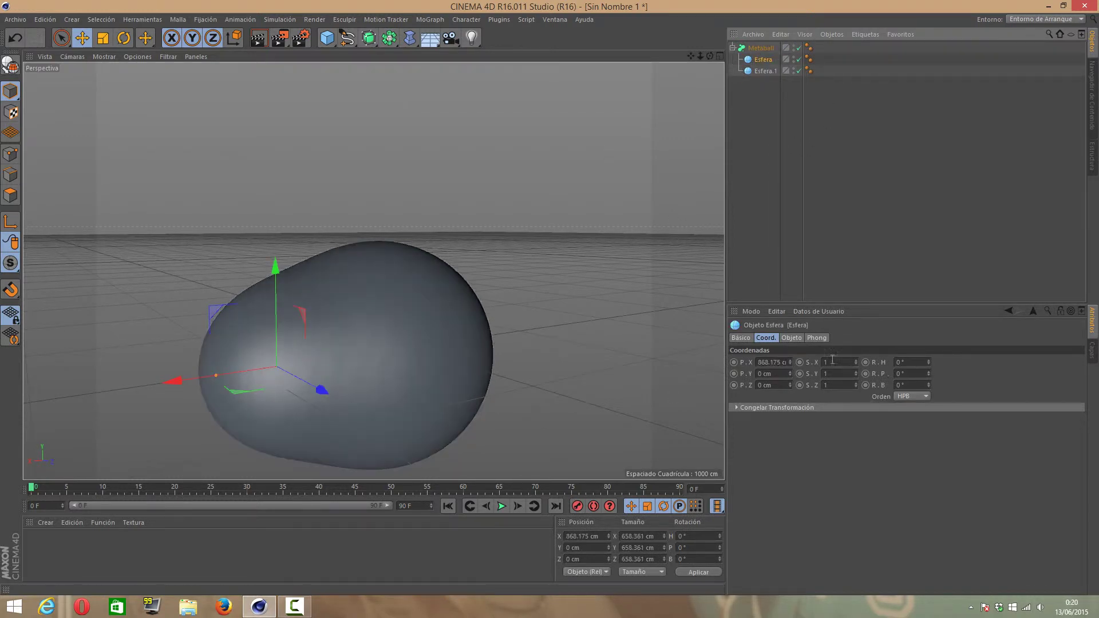
Pull the small sphere along X into a two-lobed blob and frame it in view
{"action": "left_click_drag", "start_coordinate": [171, 380], "coordinate": [70, 397]}
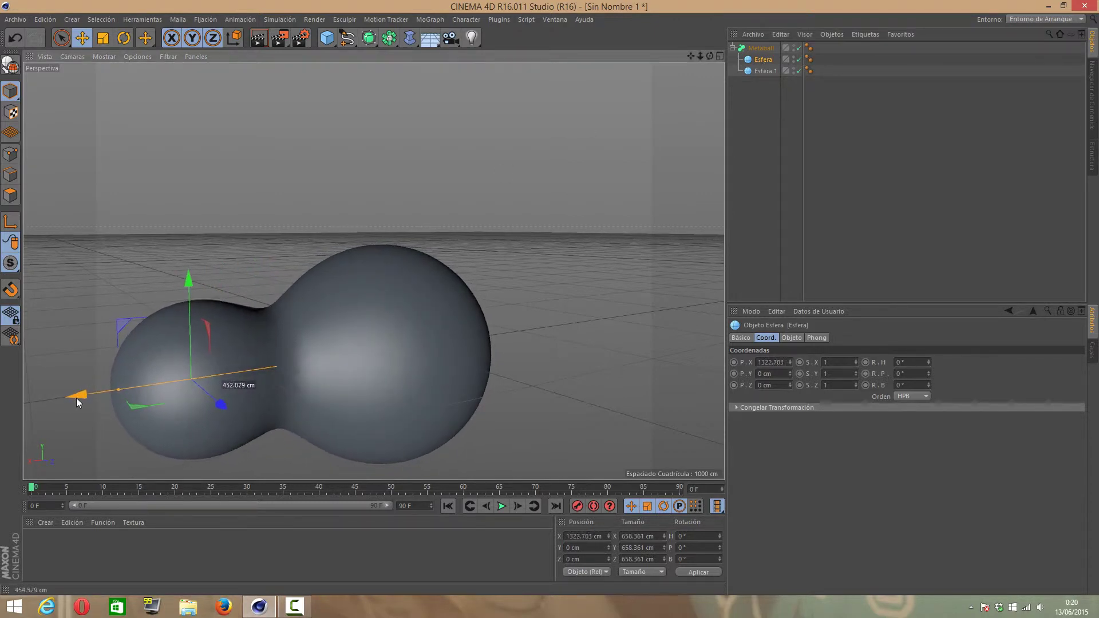
{"action": "left_click_drag", "start_coordinate": [699, 55], "coordinate": [23, 574]}
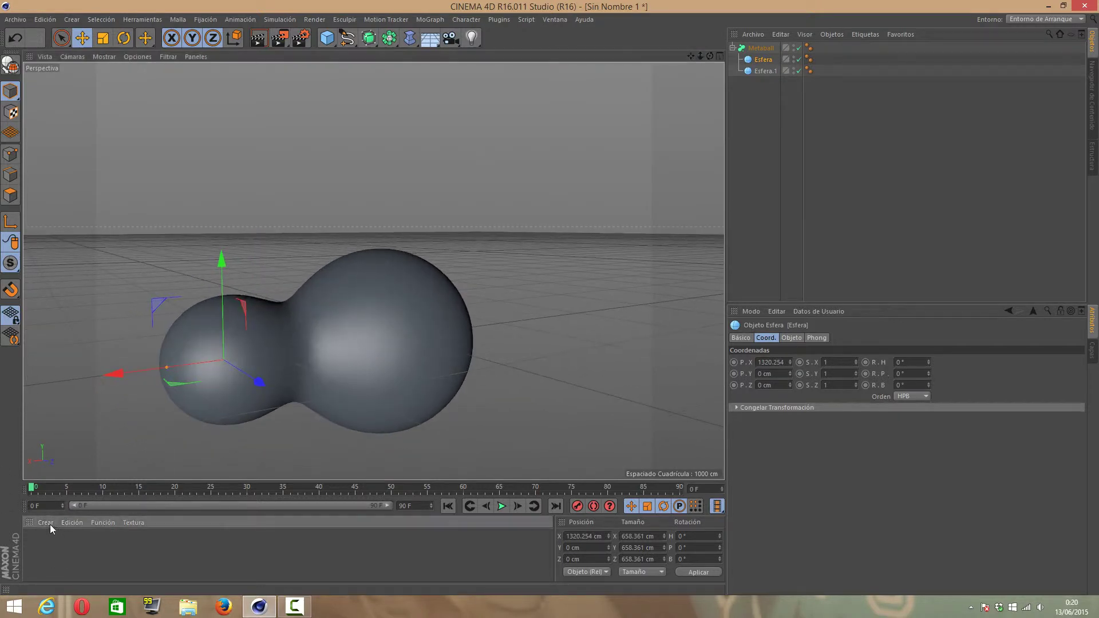
{"action": "left_click", "coordinate": [50, 524]}
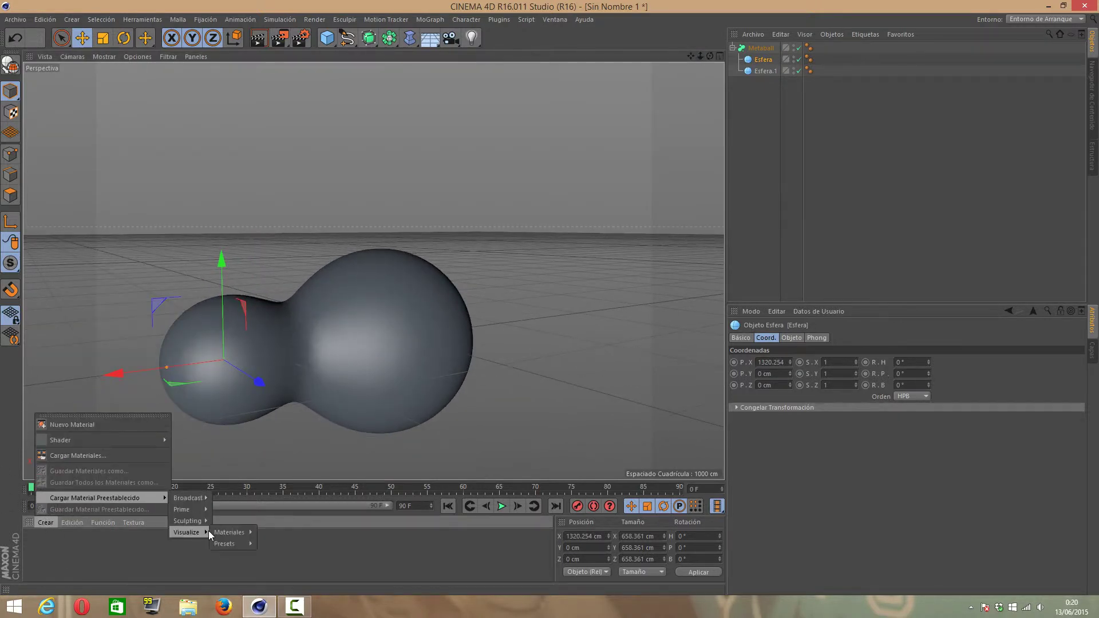
Apply the Sandstone 02 preset to the Metaball and delete the duplicate texture tag
{"action": "left_click", "coordinate": [318, 530]}
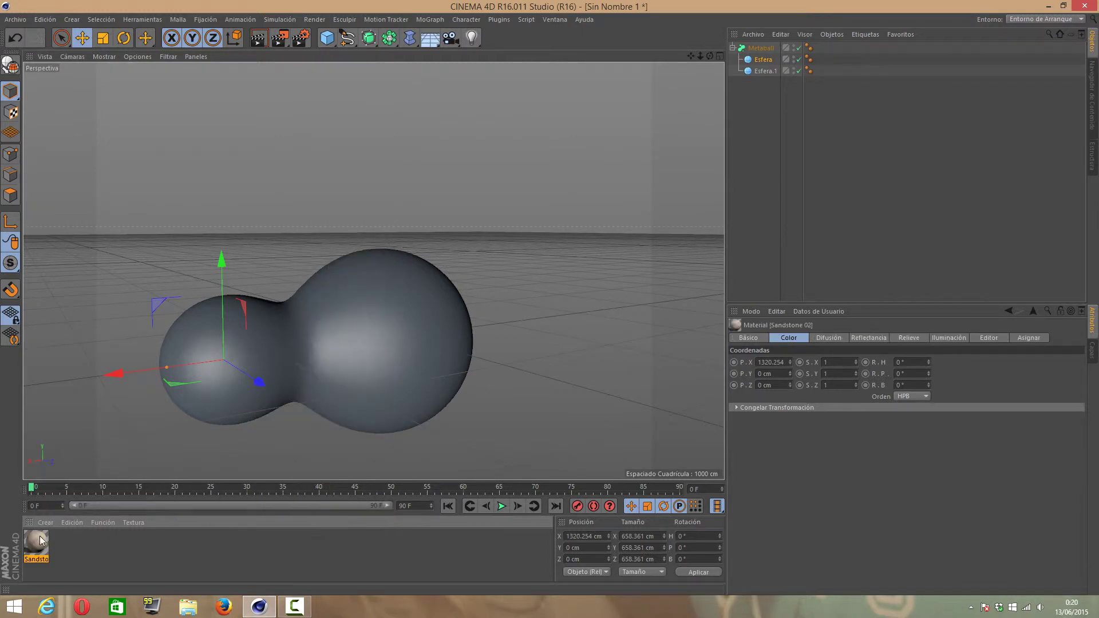
{"action": "left_click_drag", "start_coordinate": [36, 544], "coordinate": [222, 379]}
{"action": "left_click_drag", "start_coordinate": [36, 544], "coordinate": [393, 369]}
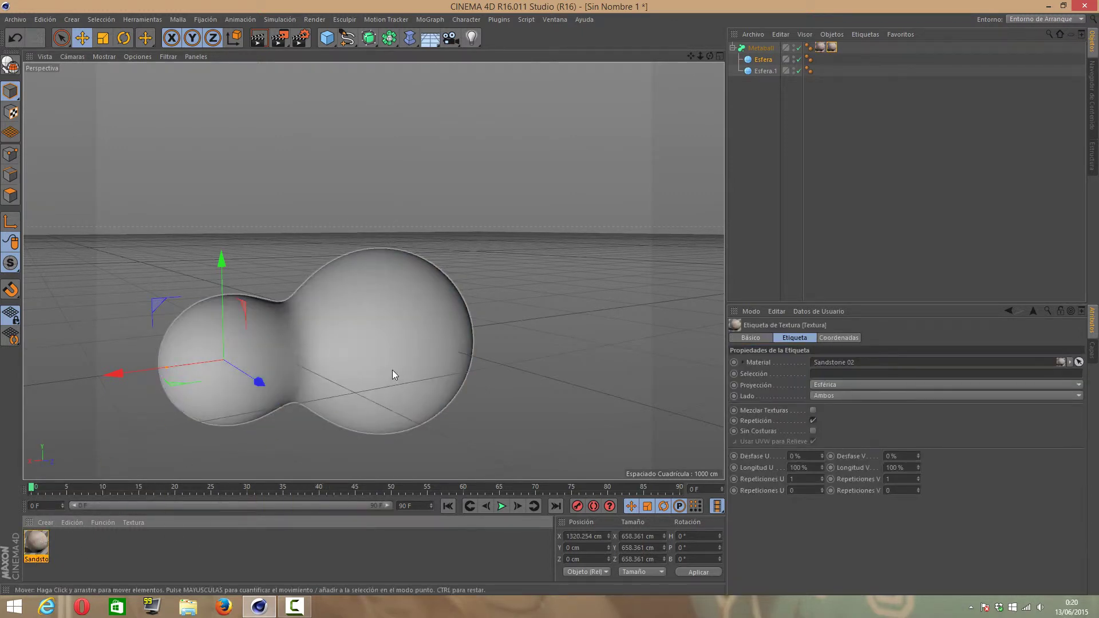
{"action": "left_click", "coordinate": [783, 122]}
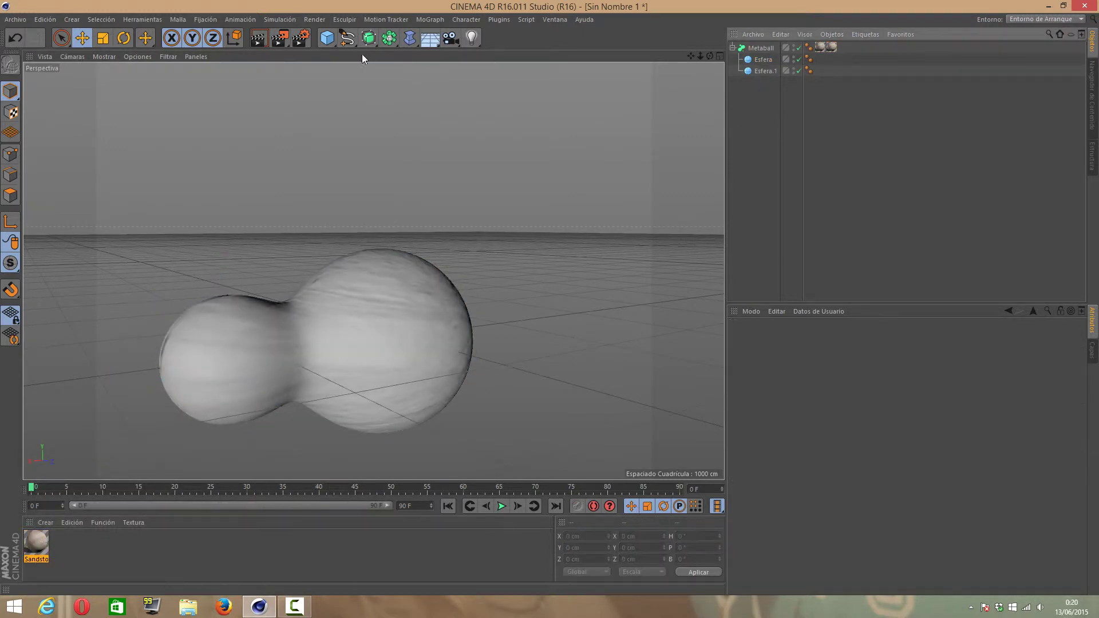
{"action": "left_click", "coordinate": [832, 47]}
{"action": "key", "text": "Delete"}
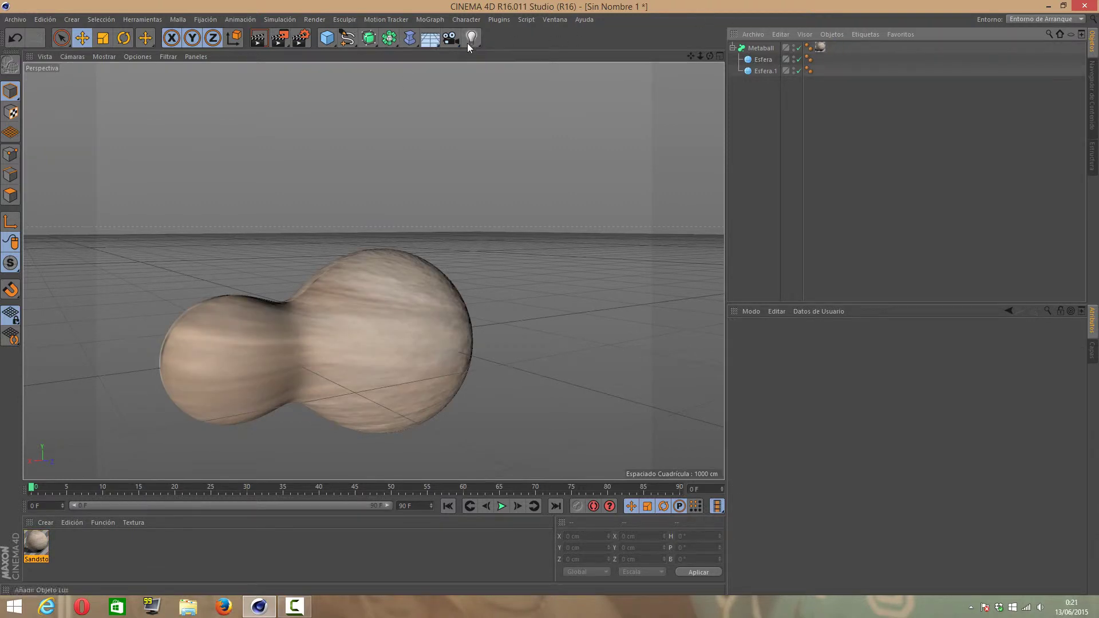
Add a floor plane at Y -889.089 cm, stretched to about 5695 × 3344 cm
{"action": "left_click", "coordinate": [327, 44]}
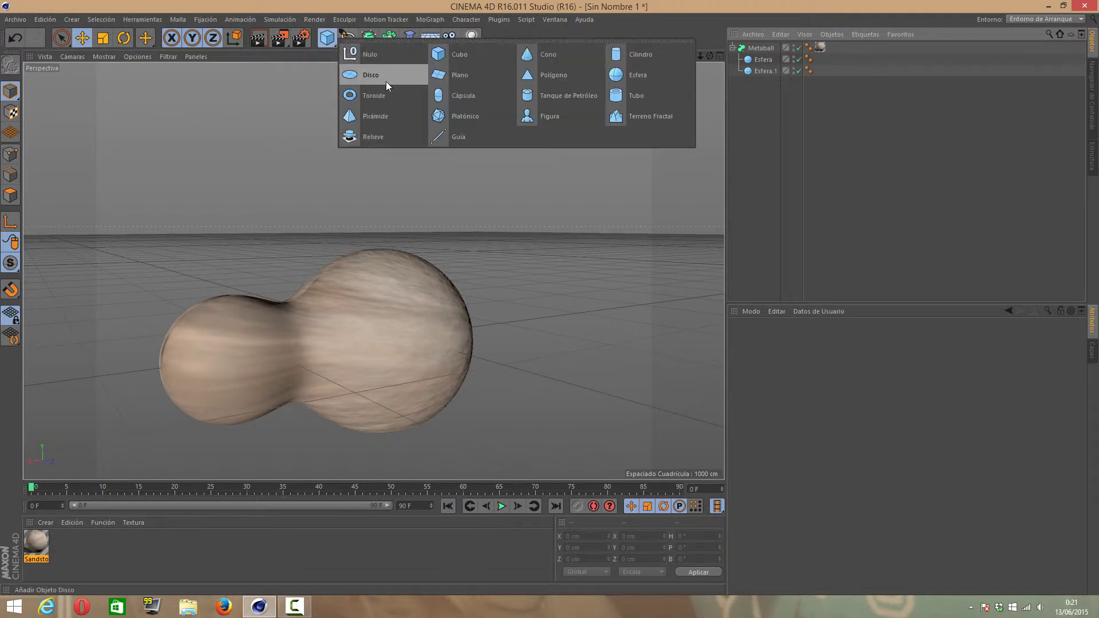
{"action": "left_click", "coordinate": [452, 75]}
{"action": "left_click_drag", "start_coordinate": [404, 234], "coordinate": [405, 354]}
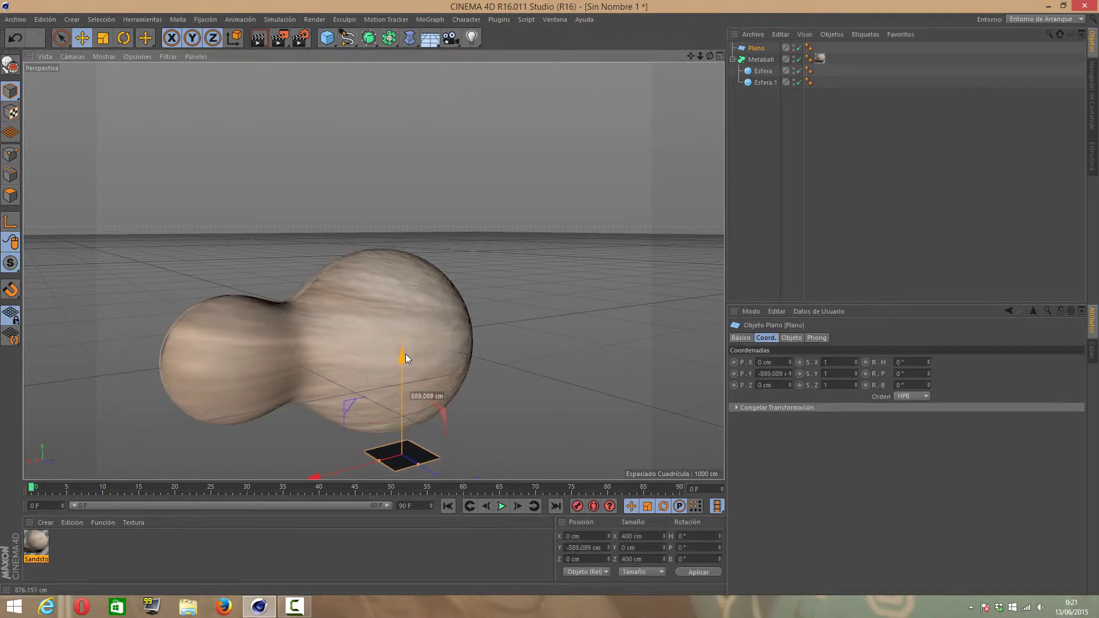
{"action": "scroll", "coordinate": [436, 402], "scroll_direction": "down", "scroll_amount": 3}
{"action": "scroll", "coordinate": [441, 435], "scroll_direction": "down", "scroll_amount": 2}
{"action": "mouse_move", "coordinate": [466, 460]}
{"action": "left_mouse_down"}
{"action": "mouse_move", "coordinate": [389, 440]}
{"action": "mouse_move", "coordinate": [141, 472]}
{"action": "left_mouse_up"}
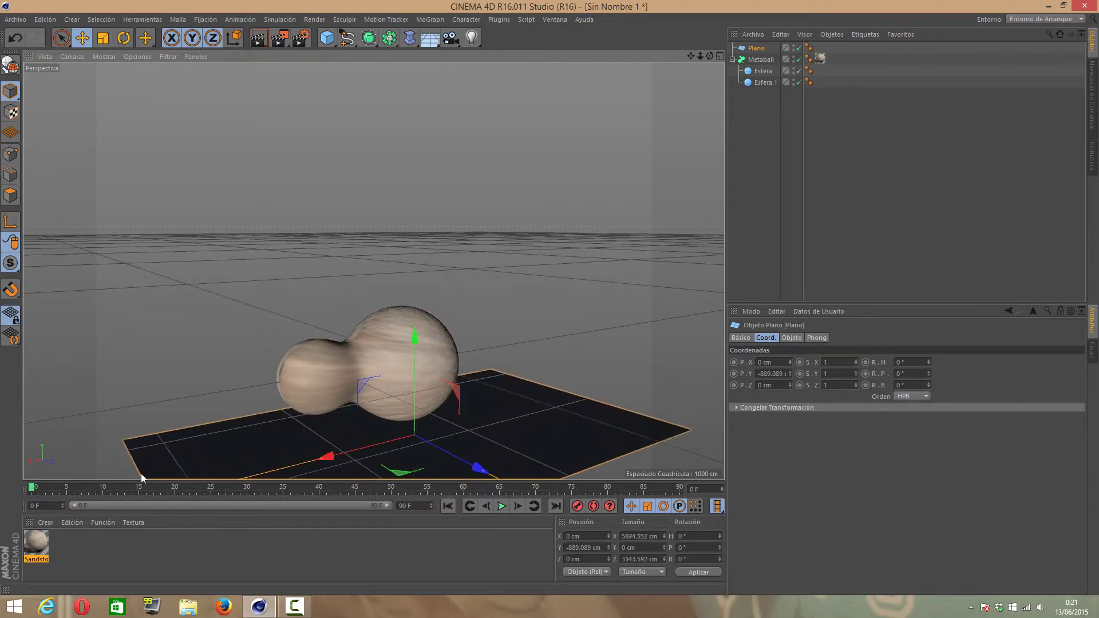
Add a light high above and behind the blob at about 147% intensity
{"action": "left_click", "coordinate": [472, 37]}
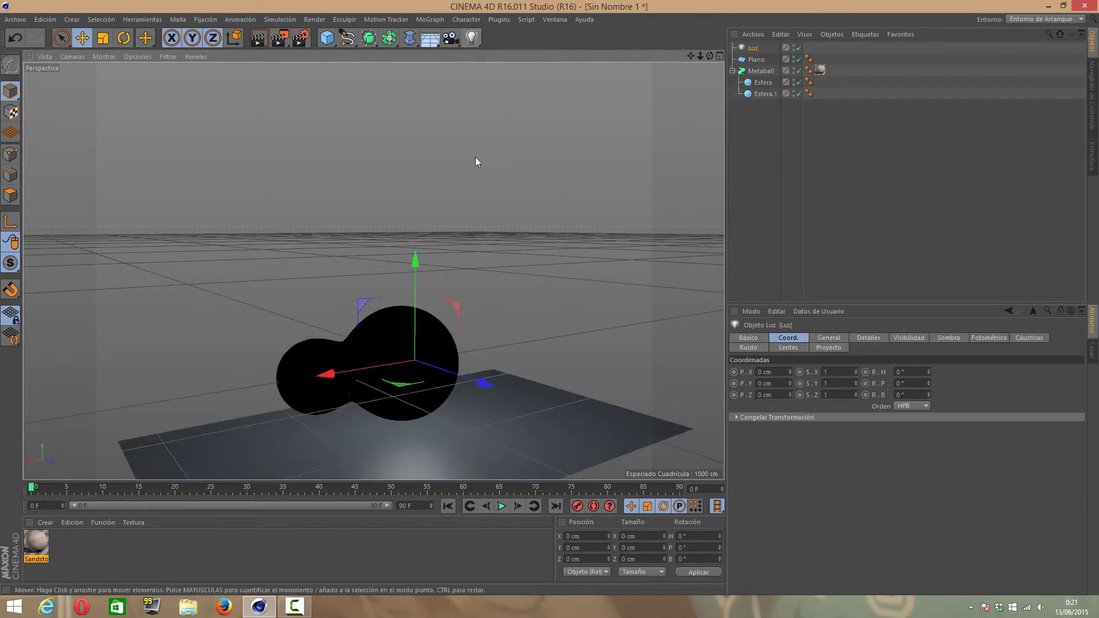
{"action": "mouse_move", "coordinate": [421, 232]}
{"action": "left_mouse_down"}
{"action": "mouse_move", "coordinate": [421, 35]}
{"action": "mouse_move", "coordinate": [426, 318]}
{"action": "left_mouse_up"}
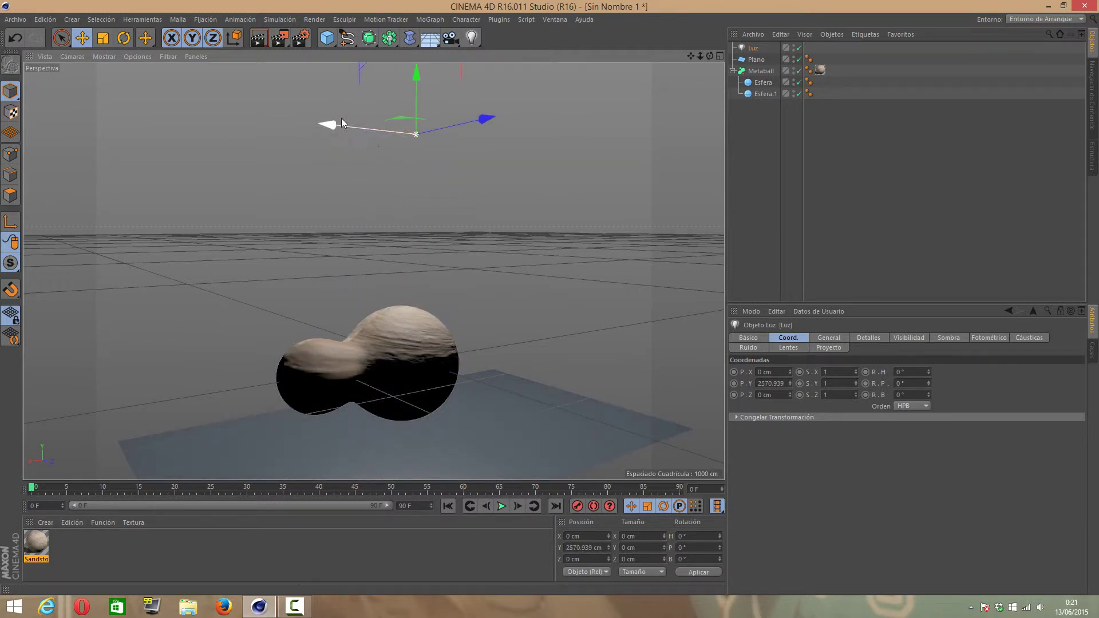
{"action": "mouse_move", "coordinate": [482, 120]}
{"action": "left_mouse_down"}
{"action": "mouse_move", "coordinate": [627, 86]}
{"action": "mouse_move", "coordinate": [554, 86]}
{"action": "left_mouse_up"}
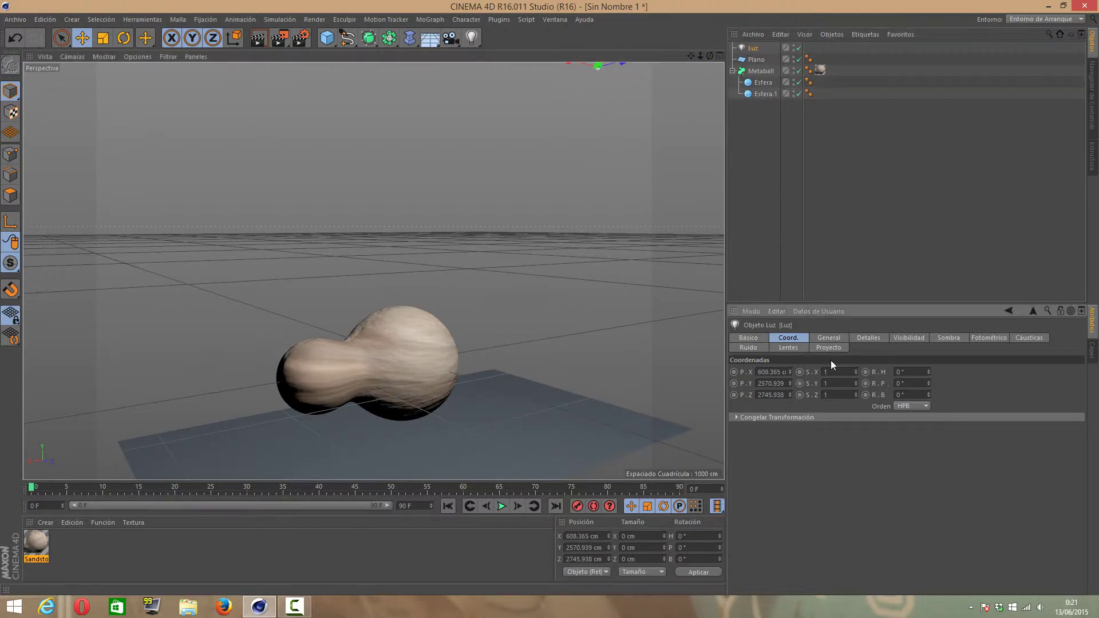
{"action": "left_click", "coordinate": [835, 338]}
{"action": "left_click_drag", "start_coordinate": [809, 406], "coordinate": [813, 405]}
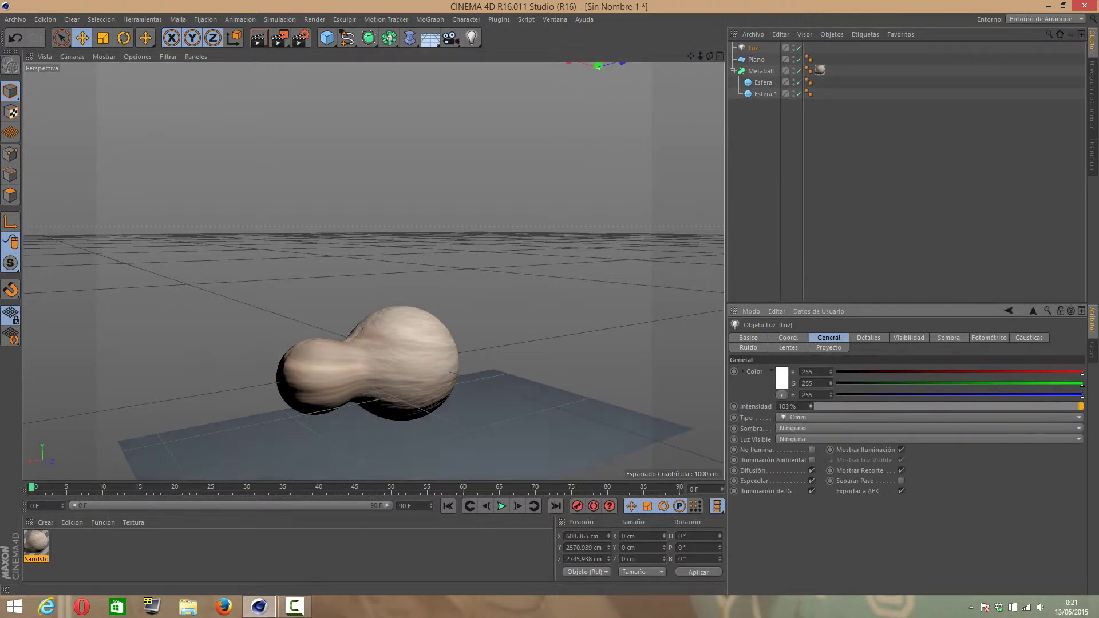
Give the light soft shadow-map shadows and review its remaining settings tabs
{"action": "left_click", "coordinate": [884, 337]}
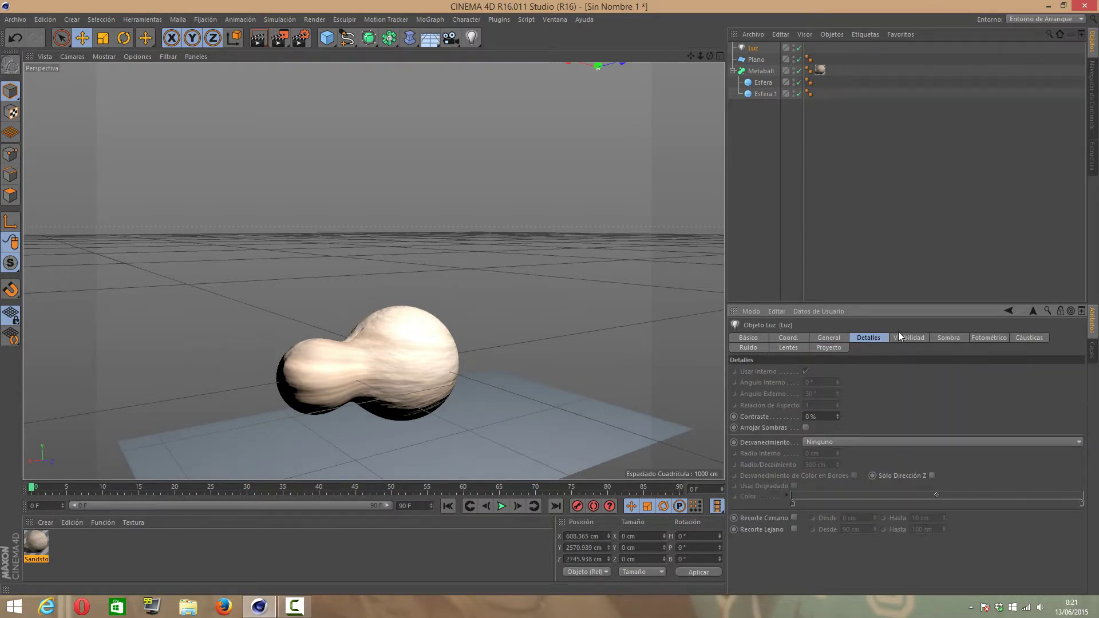
{"action": "left_click", "coordinate": [948, 338]}
{"action": "left_click", "coordinate": [851, 375]}
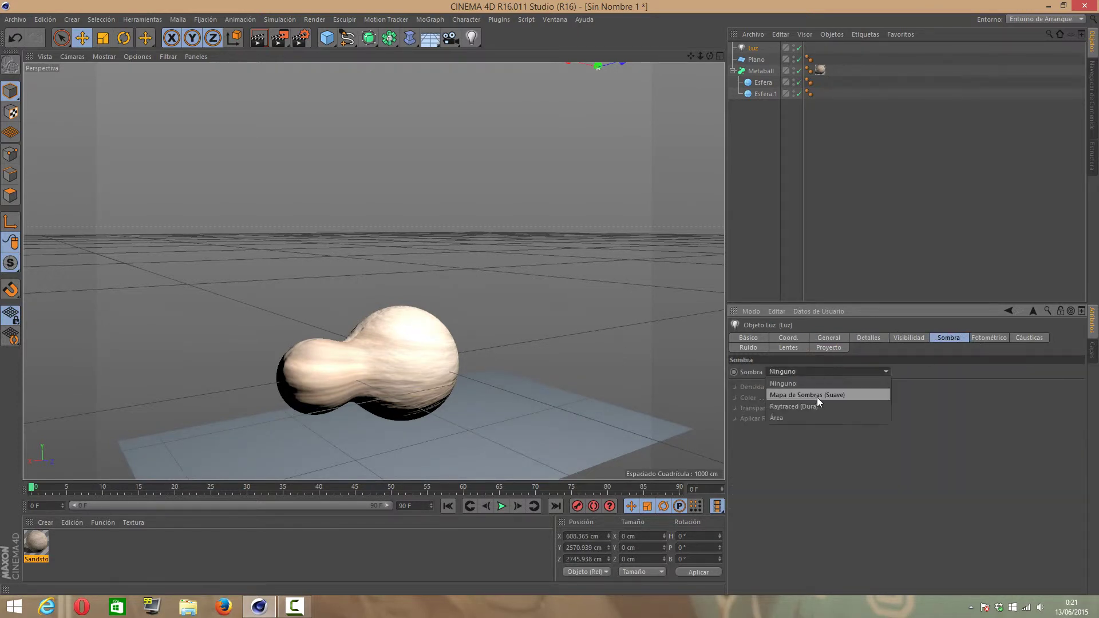
{"action": "left_click", "coordinate": [804, 393]}
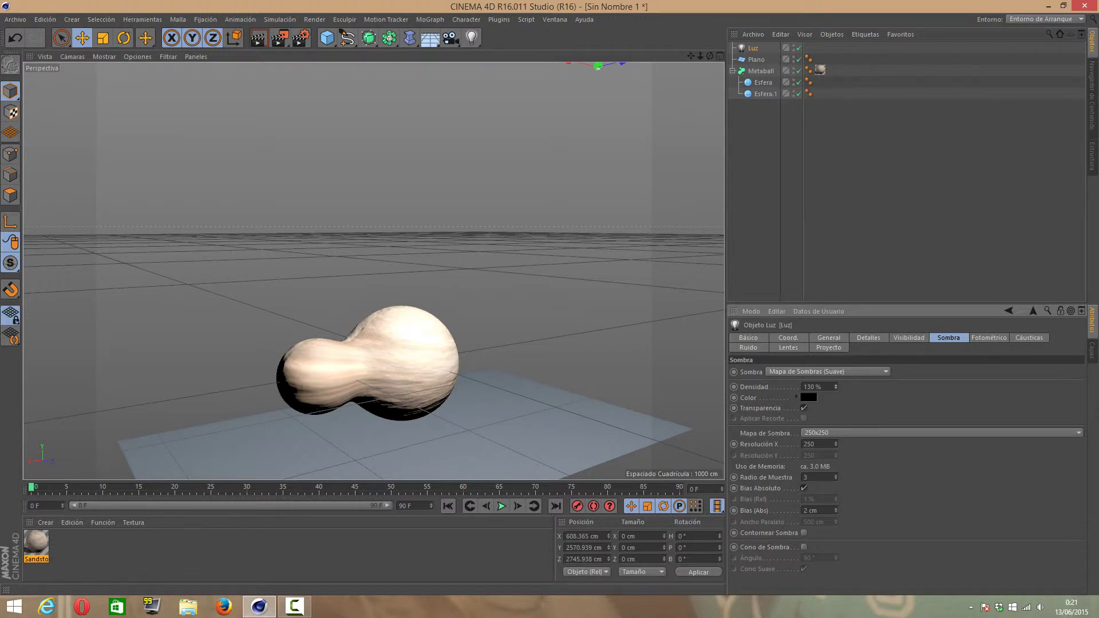
{"action": "left_click", "coordinate": [986, 338]}
{"action": "left_click", "coordinate": [1039, 338]}
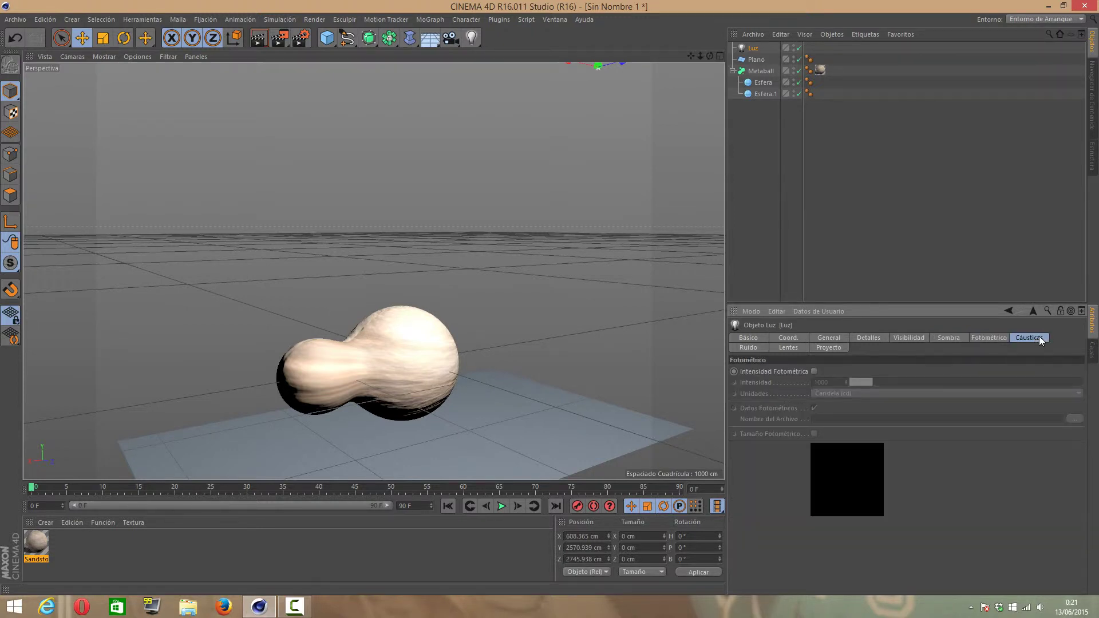
{"action": "left_click", "coordinate": [787, 348]}
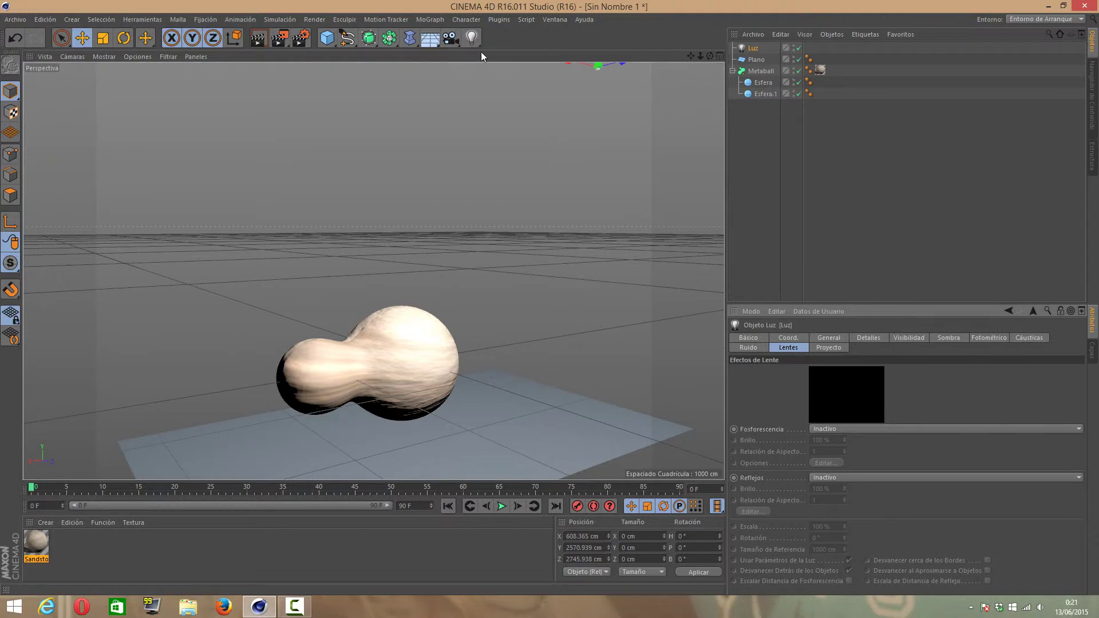
{"action": "left_click", "coordinate": [469, 40]}
{"action": "left_click_drag", "start_coordinate": [450, 40], "coordinate": [484, 57]}
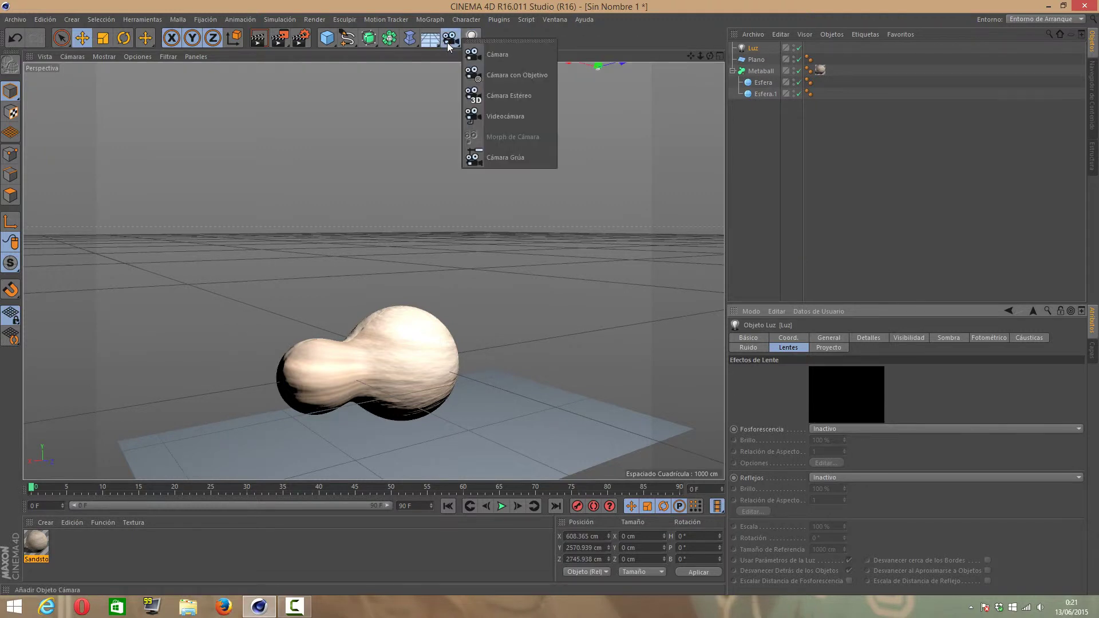
Add a Cámara, view through it, and dolly it closer to the metaball
{"action": "left_click", "coordinate": [484, 56]}
{"action": "scroll", "coordinate": [500, 195], "scroll_direction": "down", "scroll_amount": 3}
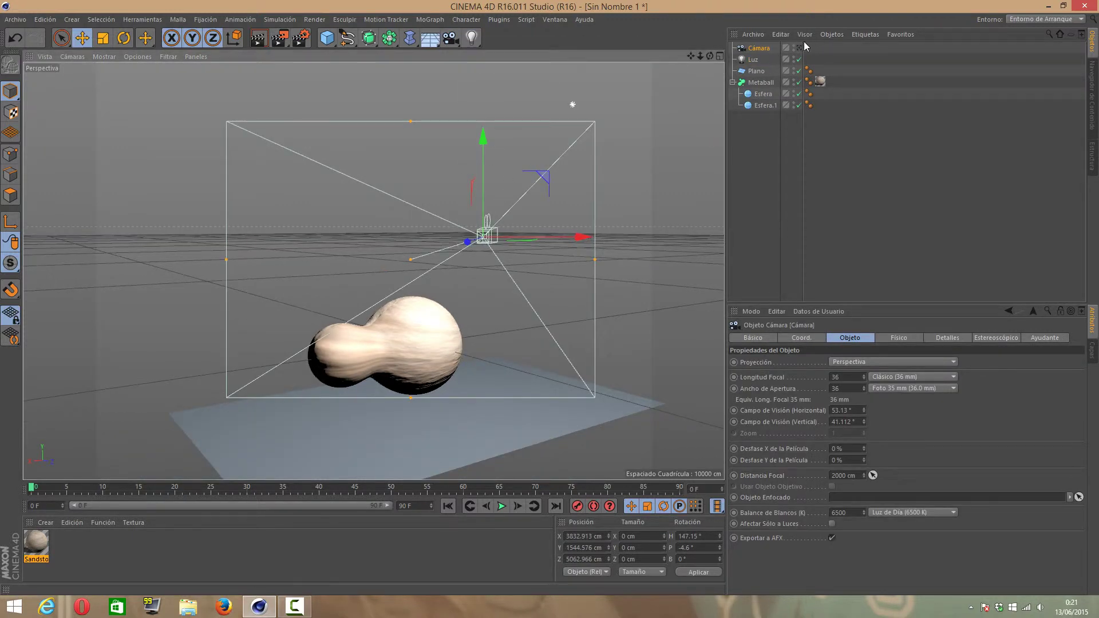
{"action": "left_click", "coordinate": [799, 47]}
{"action": "scroll", "coordinate": [432, 295], "scroll_direction": "up", "scroll_amount": 2}
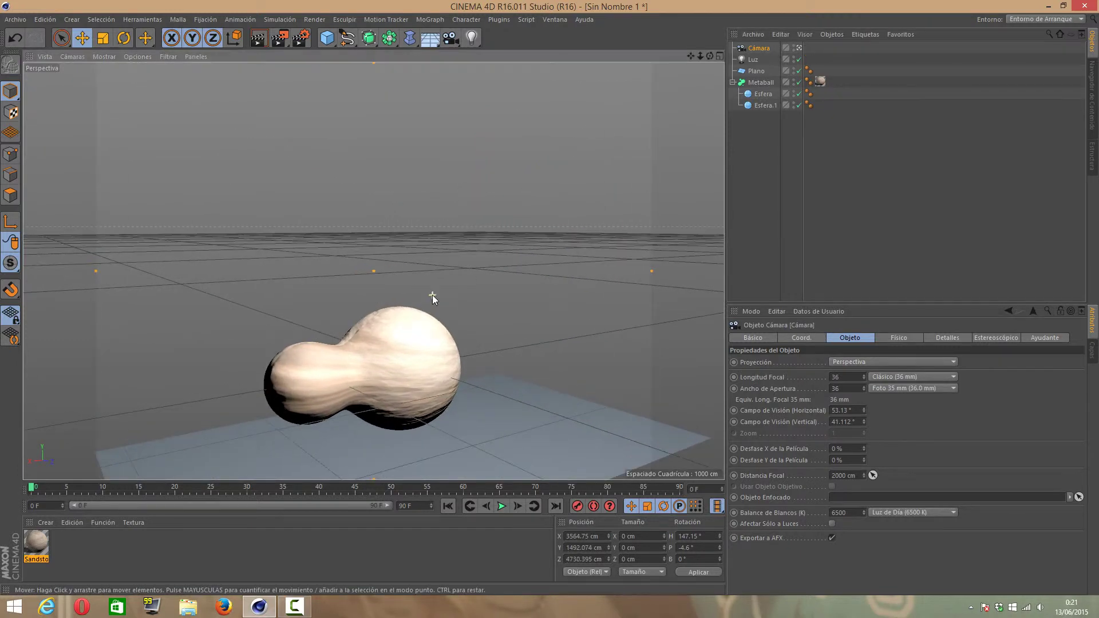
{"action": "left_click_drag", "start_coordinate": [699, 55], "coordinate": [26, 545]}
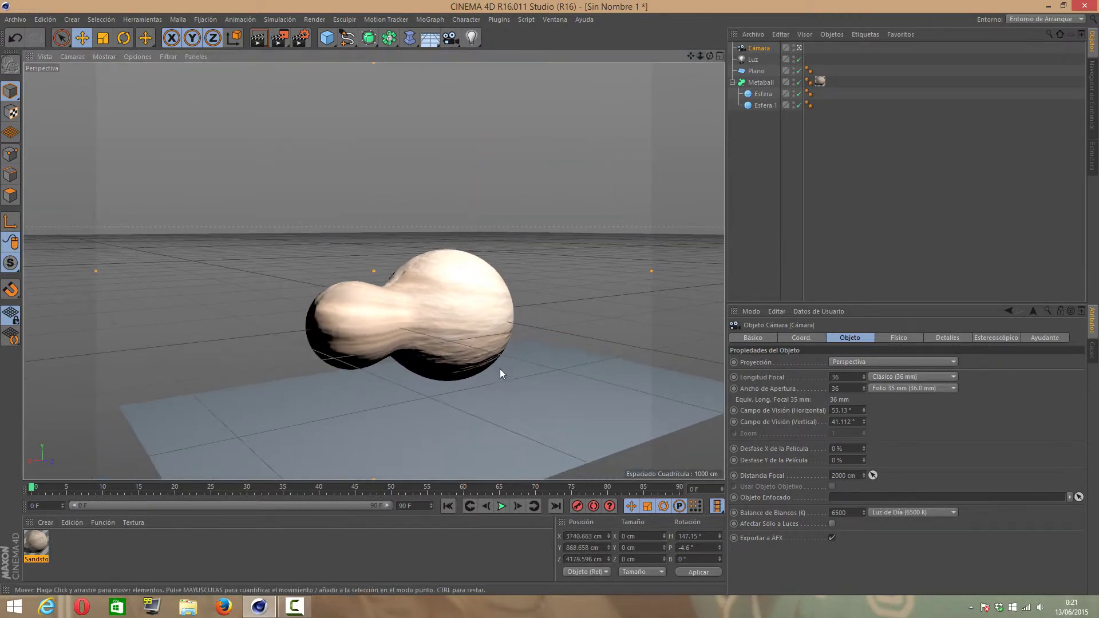
{"action": "left_click", "coordinate": [46, 522]}
{"action": "mouse_move", "coordinate": [187, 532]}
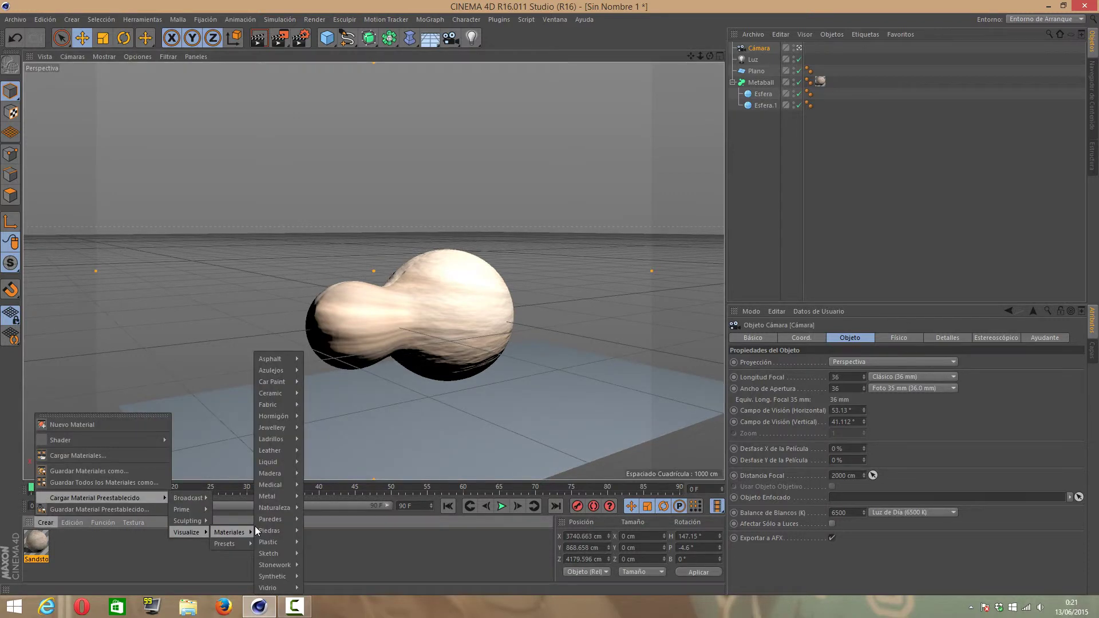
Apply the Metal - Panel 06 preset material to the floor plane
{"action": "mouse_move", "coordinate": [269, 531]}
{"action": "mouse_move", "coordinate": [268, 496]}
{"action": "left_click", "coordinate": [318, 485]}
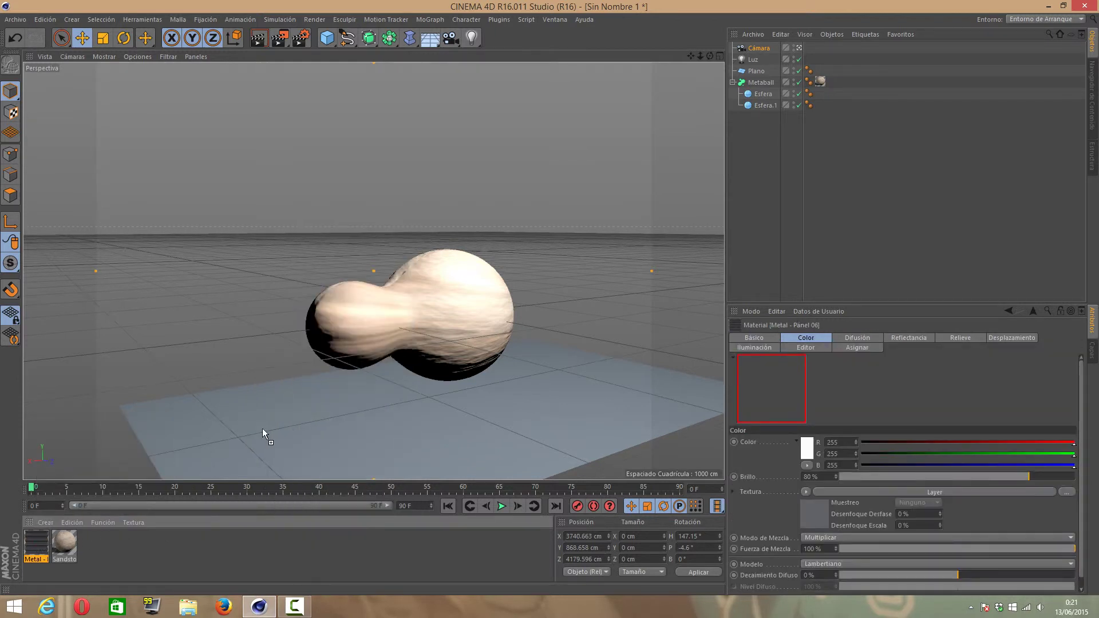
{"action": "left_click_drag", "start_coordinate": [263, 428], "coordinate": [263, 428]}
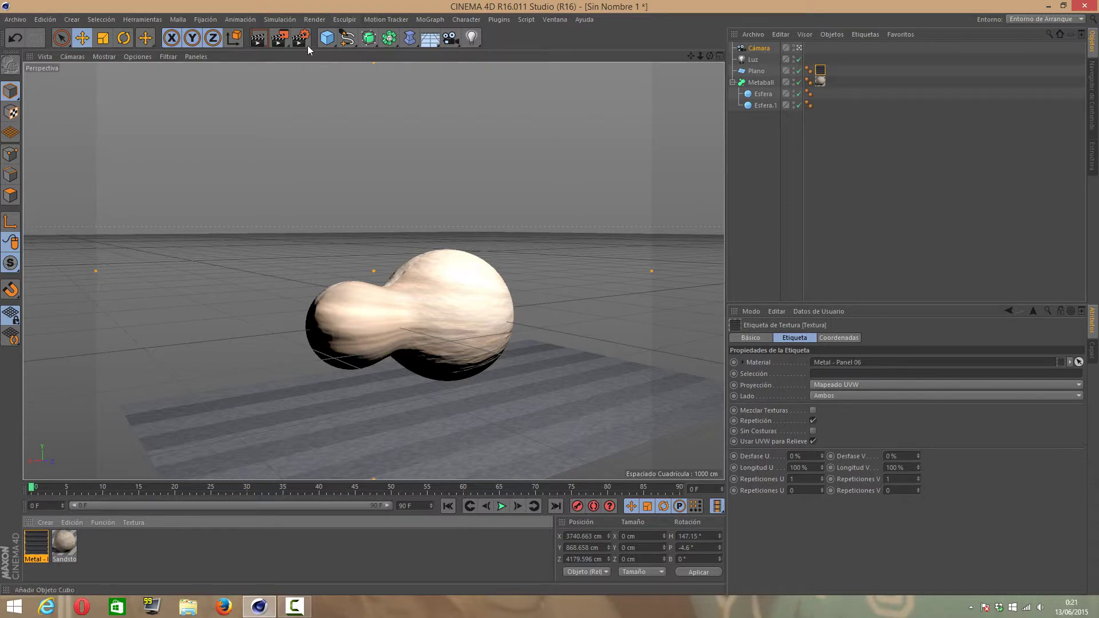
{"action": "left_click", "coordinate": [284, 44]}
Maximize the Picture Viewer and inspect the in-progress test render
{"action": "double_click", "coordinate": [355, 121]}
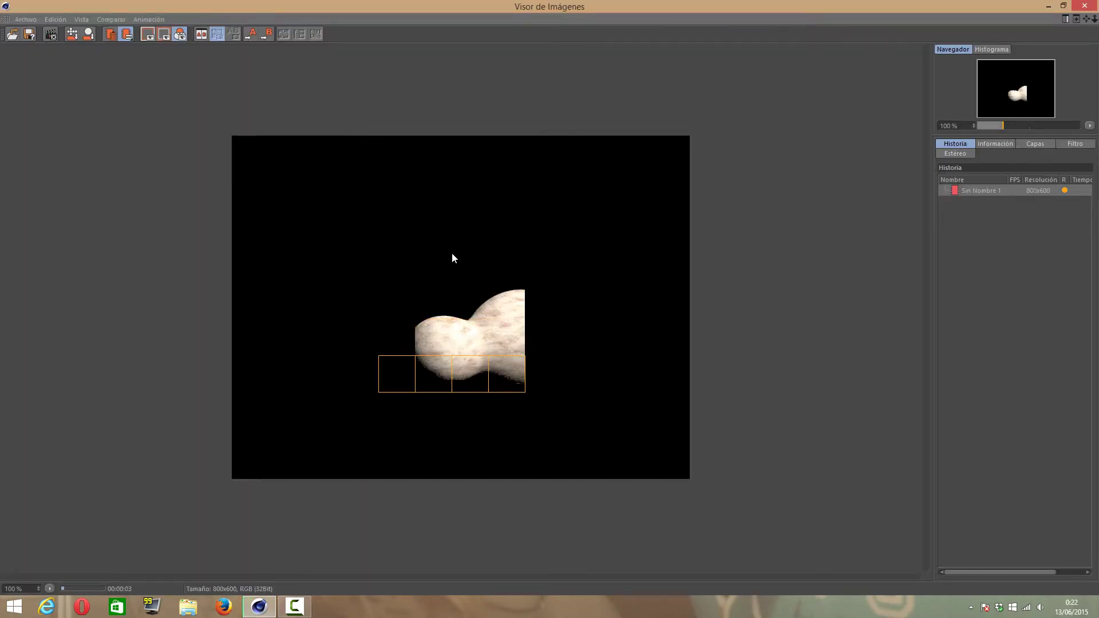
{"action": "scroll", "coordinate": [453, 253], "scroll_direction": "up", "scroll_amount": 2}
{"action": "scroll", "coordinate": [455, 254], "scroll_direction": "down", "scroll_amount": 1}
{"action": "scroll", "coordinate": [456, 254], "scroll_direction": "down", "scroll_amount": 1}
{"action": "scroll", "coordinate": [515, 309], "scroll_direction": "up", "scroll_amount": 2}
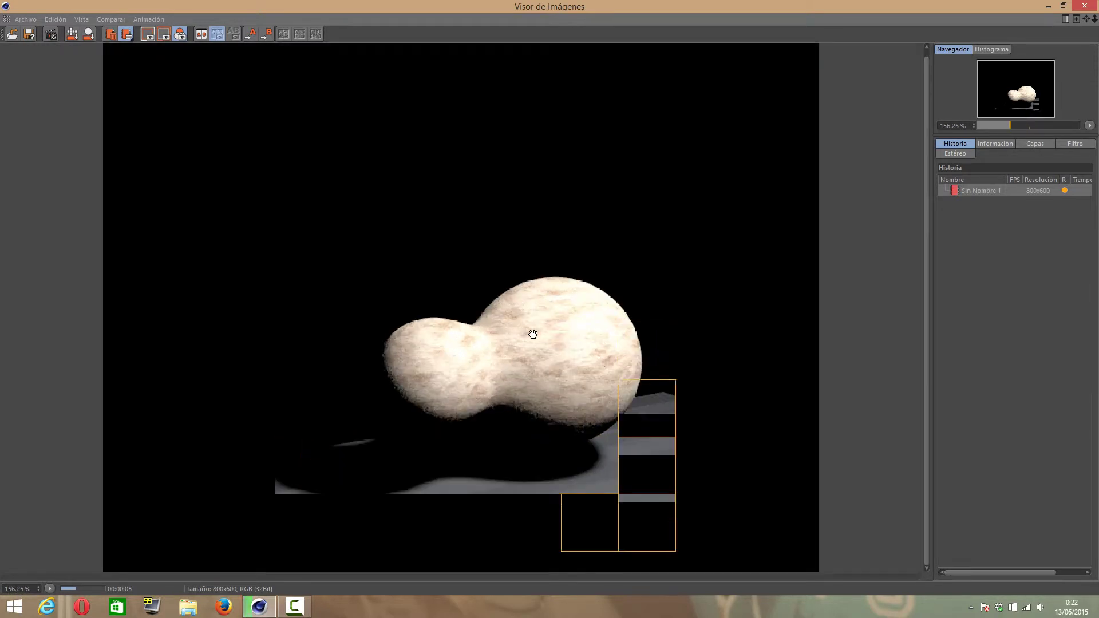
{"action": "scroll", "coordinate": [602, 370], "scroll_direction": "down", "scroll_amount": 2}
{"action": "scroll", "coordinate": [453, 410], "scroll_direction": "up", "scroll_amount": 2}
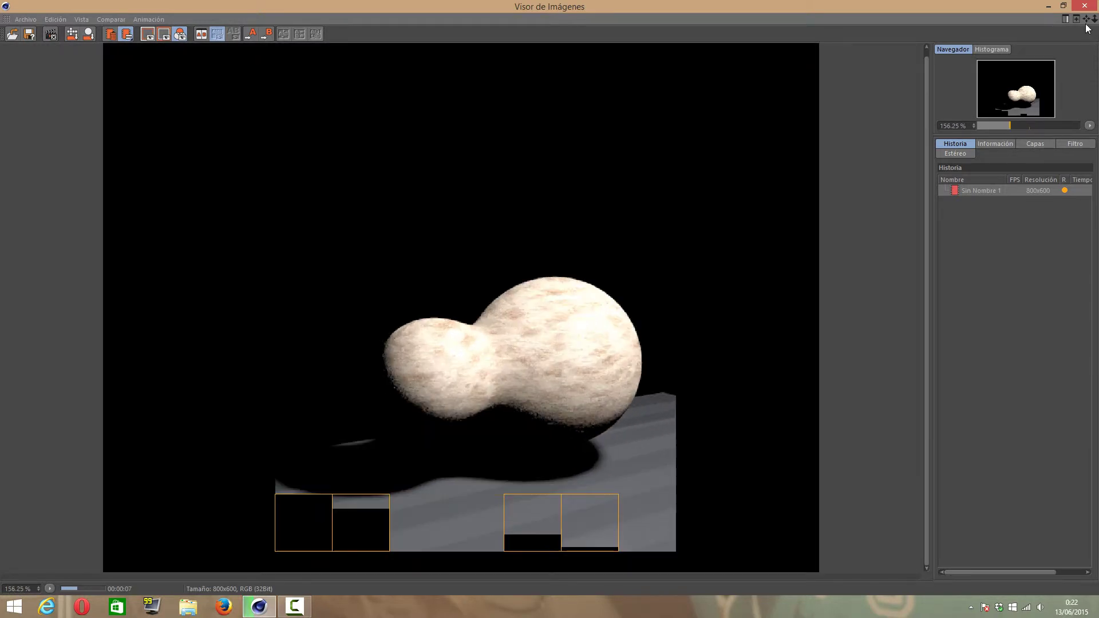
Close the viewer, stopping the unfinished render, and open Render Settings with Ctrl+B
{"action": "left_click", "coordinate": [1080, 3]}
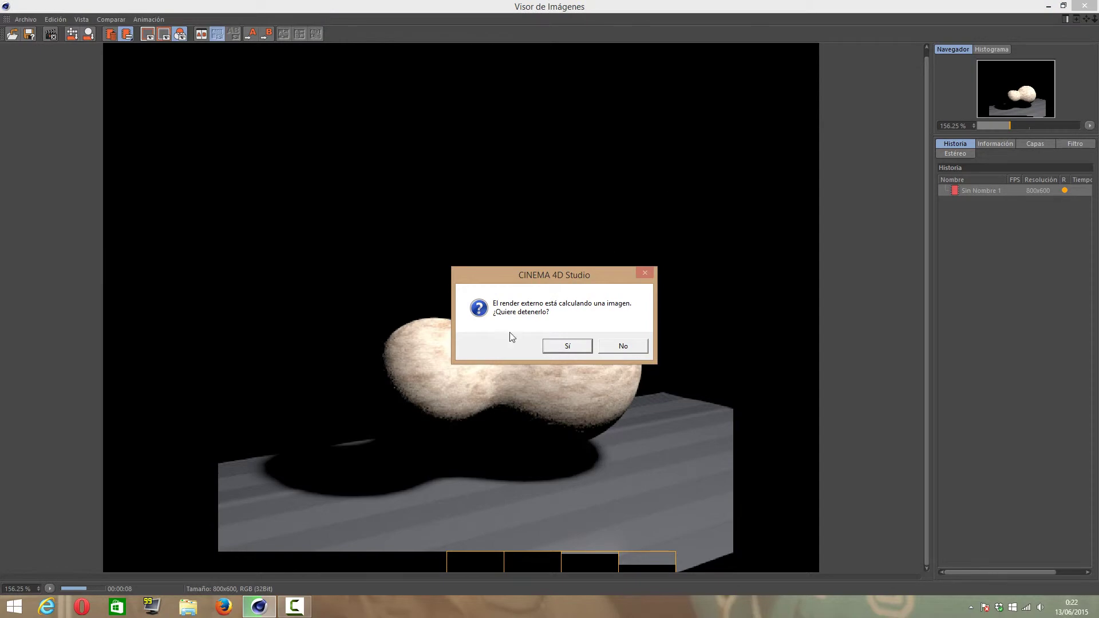
{"action": "key", "text": "Return"}
{"action": "key", "text": "ctrl+b"}
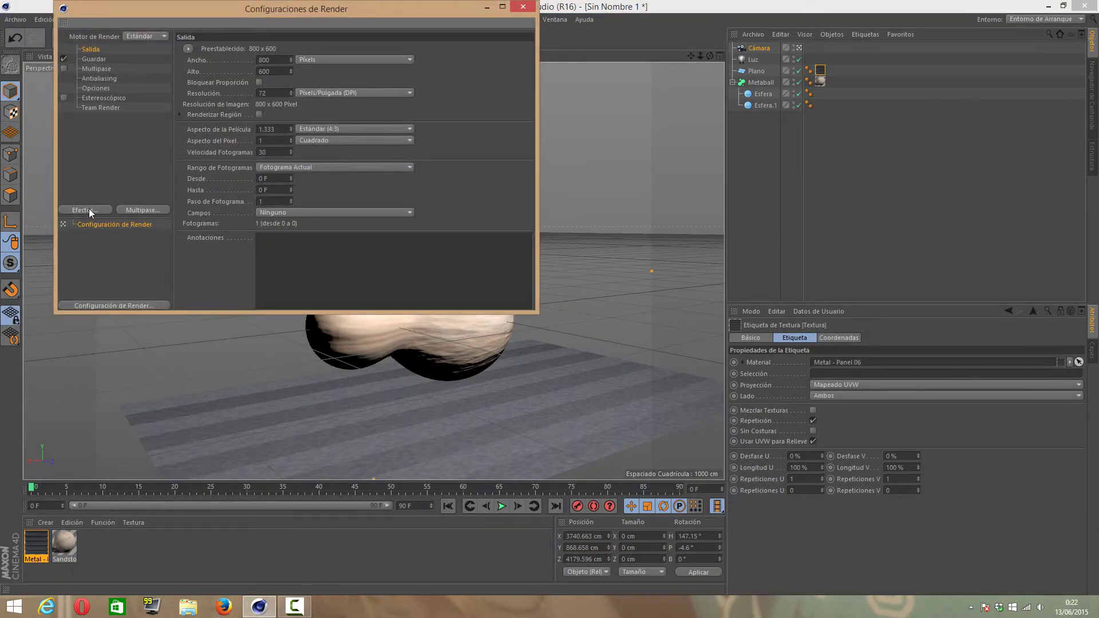
Add Iluminación Global and Oclusión Ambiental effects to the render settings
{"action": "left_click", "coordinate": [88, 210]}
{"action": "left_click", "coordinate": [173, 407]}
{"action": "left_click", "coordinate": [95, 211]}
{"action": "left_click", "coordinate": [164, 443]}
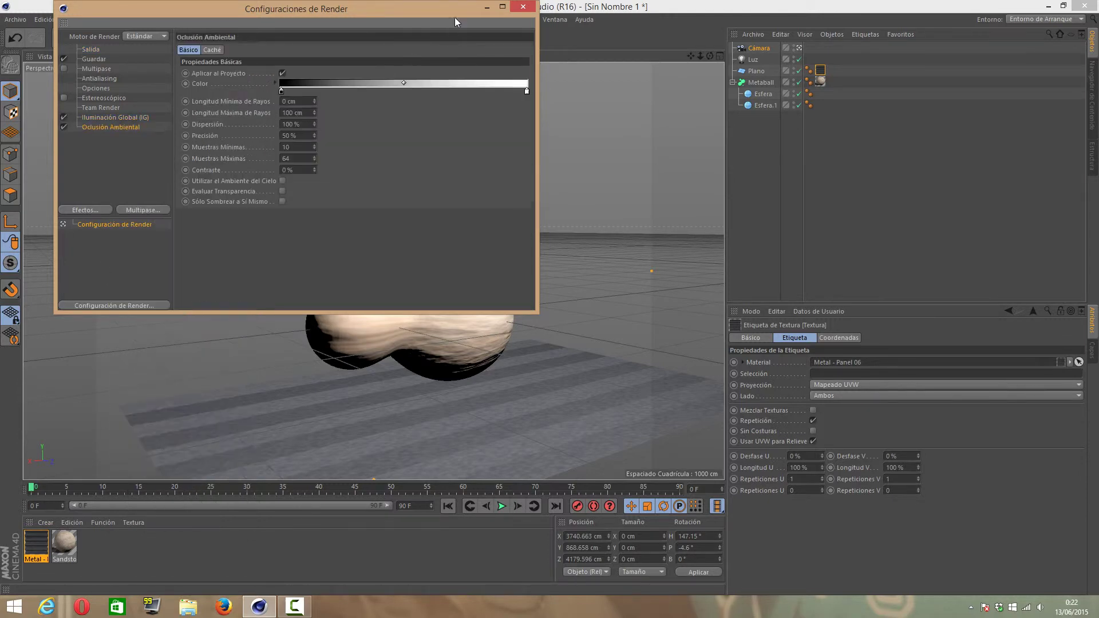
{"action": "left_click", "coordinate": [530, 8]}
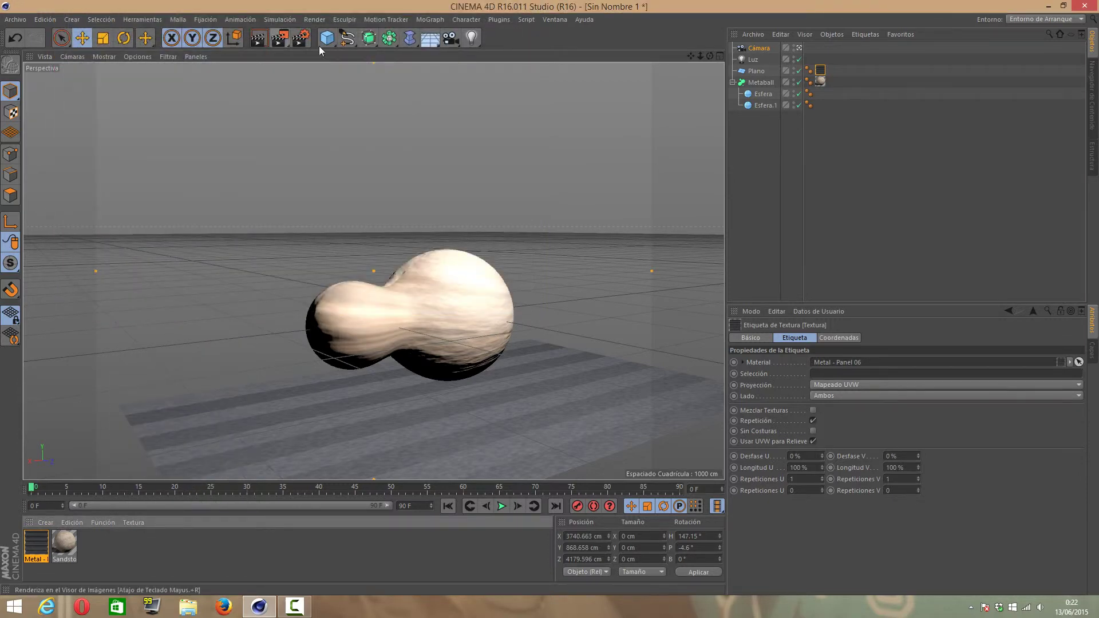
Render again and compare the new render with the earlier one in history
{"action": "left_click", "coordinate": [279, 37]}
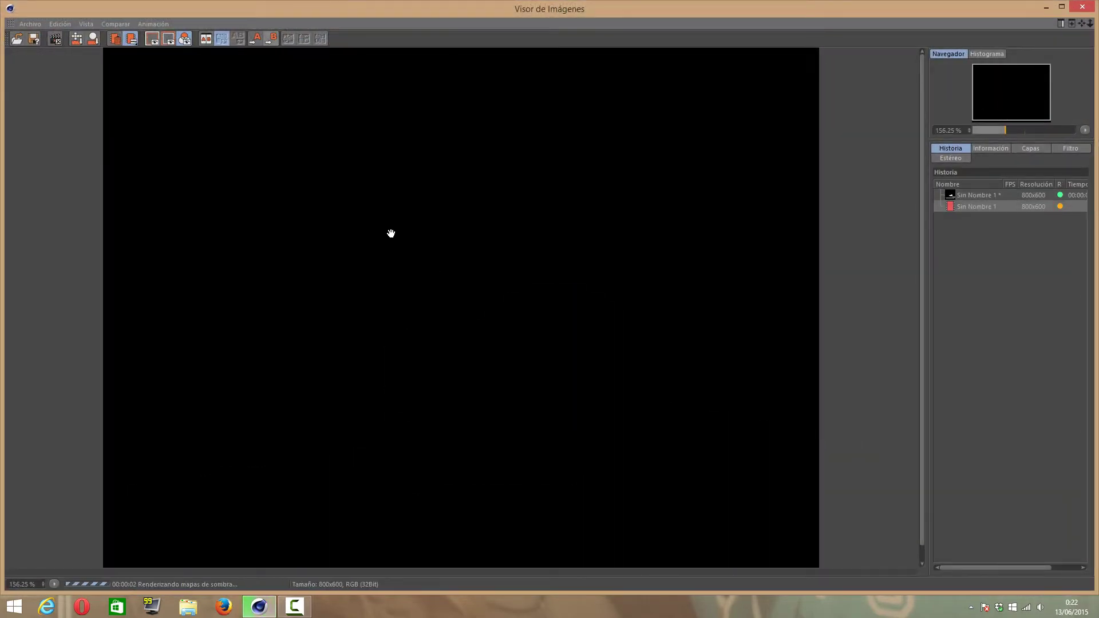
{"action": "scroll", "coordinate": [436, 268], "scroll_direction": "up", "scroll_amount": 1}
{"action": "scroll", "coordinate": [435, 267], "scroll_direction": "down", "scroll_amount": 2}
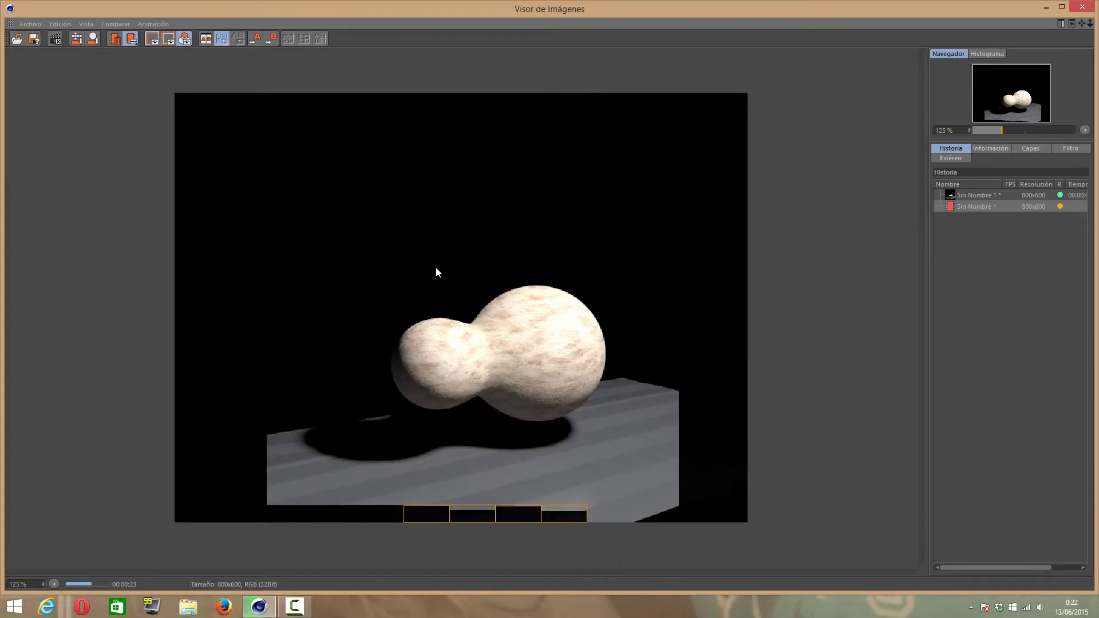
{"action": "left_click", "coordinate": [969, 196]}
{"action": "left_click", "coordinate": [975, 195]}
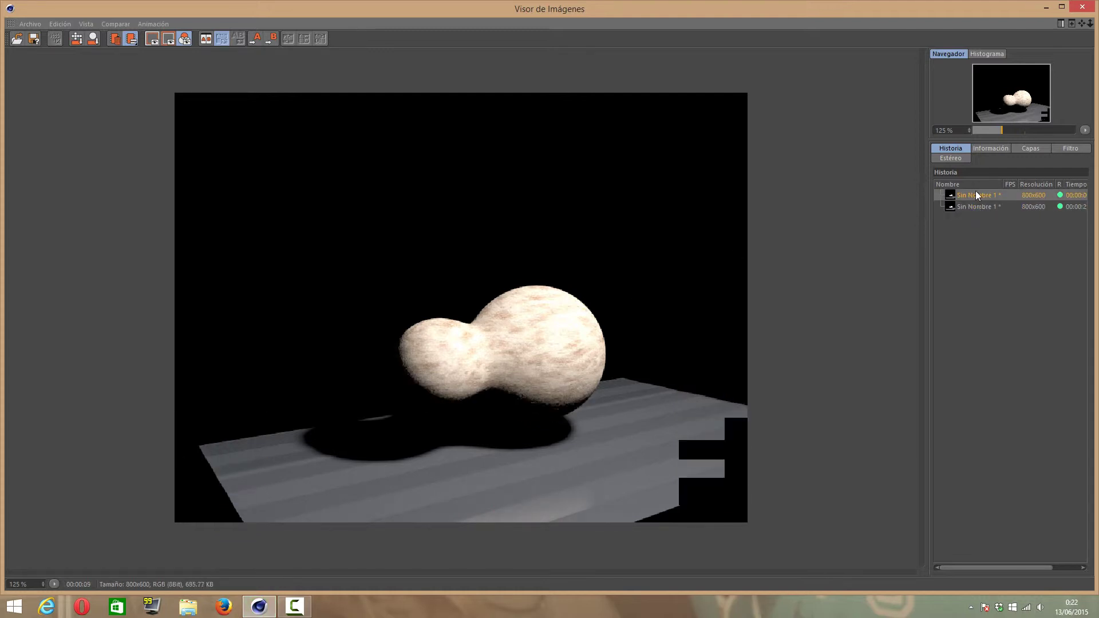
{"action": "left_click", "coordinate": [978, 206]}
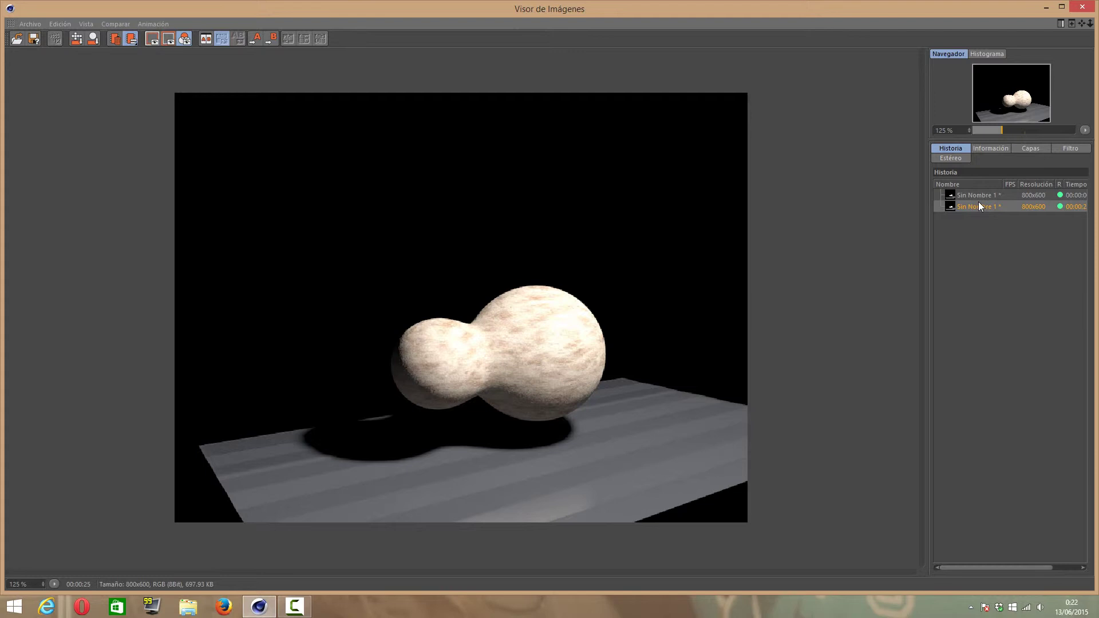
{"action": "left_click", "coordinate": [978, 199]}
Try cylindrical and shrink-wrap projections on the floor plane's texture
{"action": "left_click", "coordinate": [1082, 6]}
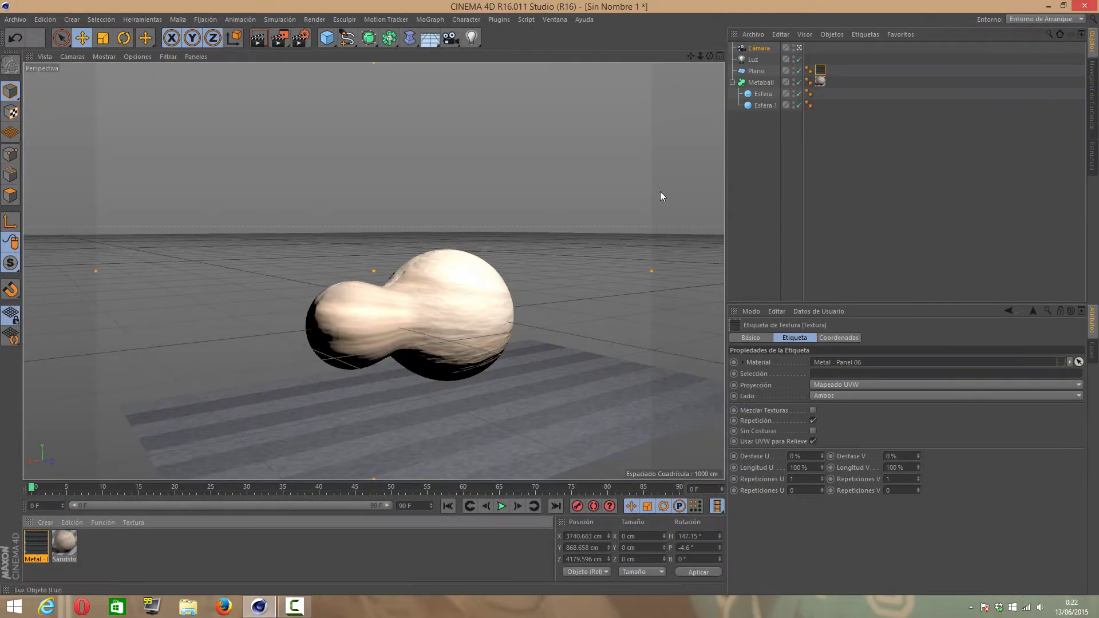
{"action": "left_click", "coordinate": [842, 384]}
{"action": "left_click", "coordinate": [833, 407]}
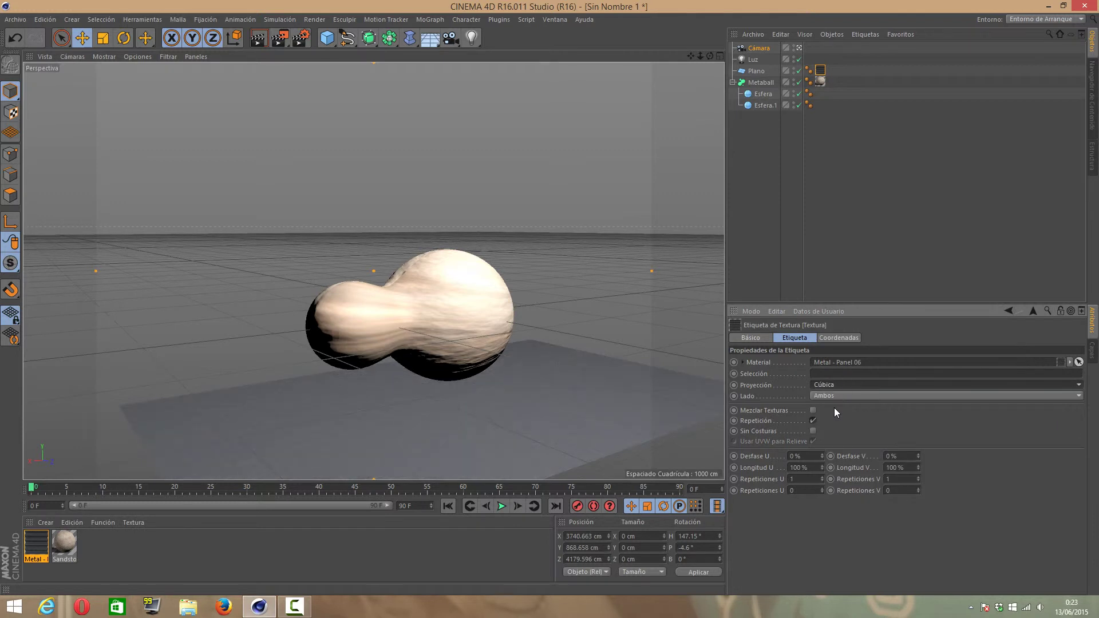
{"action": "key", "text": "Down"}
{"action": "key", "text": "Down"}
{"action": "key", "text": "Down"}
{"action": "key", "text": "Down"}
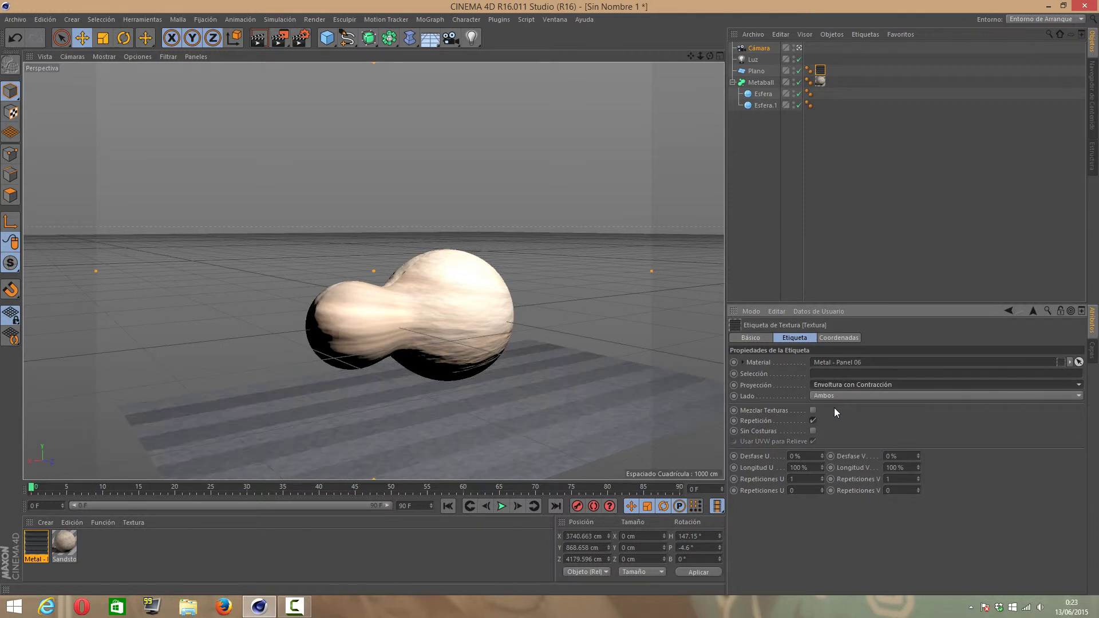
{"action": "key", "text": "Down"}
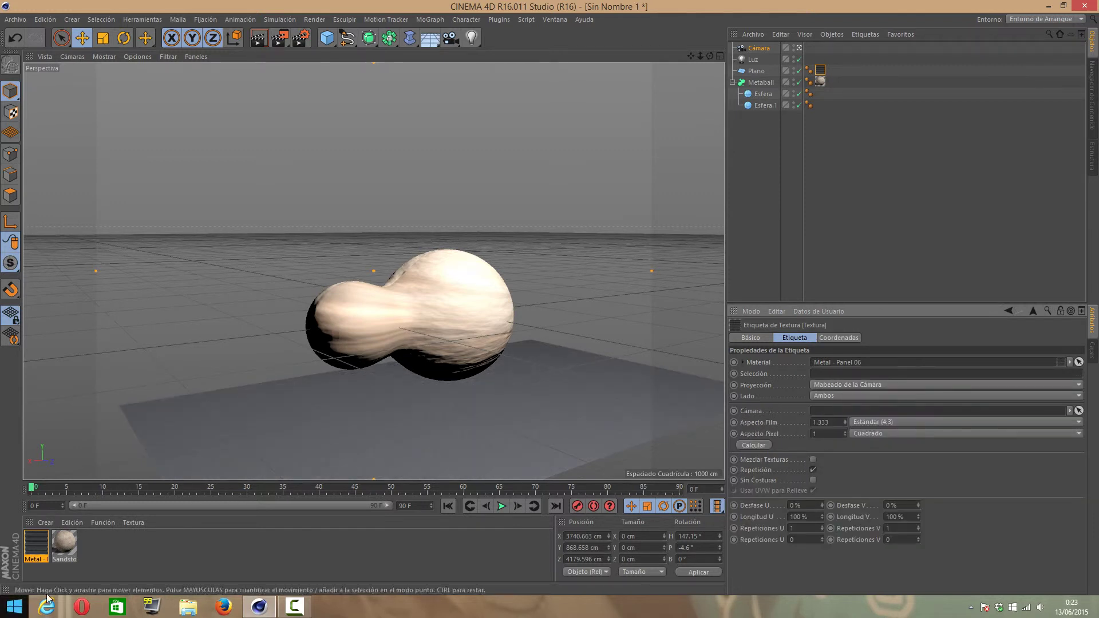
Replace the floor's Metal - Panel 06 material with the Coffee liquid preset
{"action": "left_click", "coordinate": [45, 551]}
{"action": "key", "text": "Delete"}
{"action": "left_click", "coordinate": [46, 521]}
{"action": "mouse_move", "coordinate": [186, 532]}
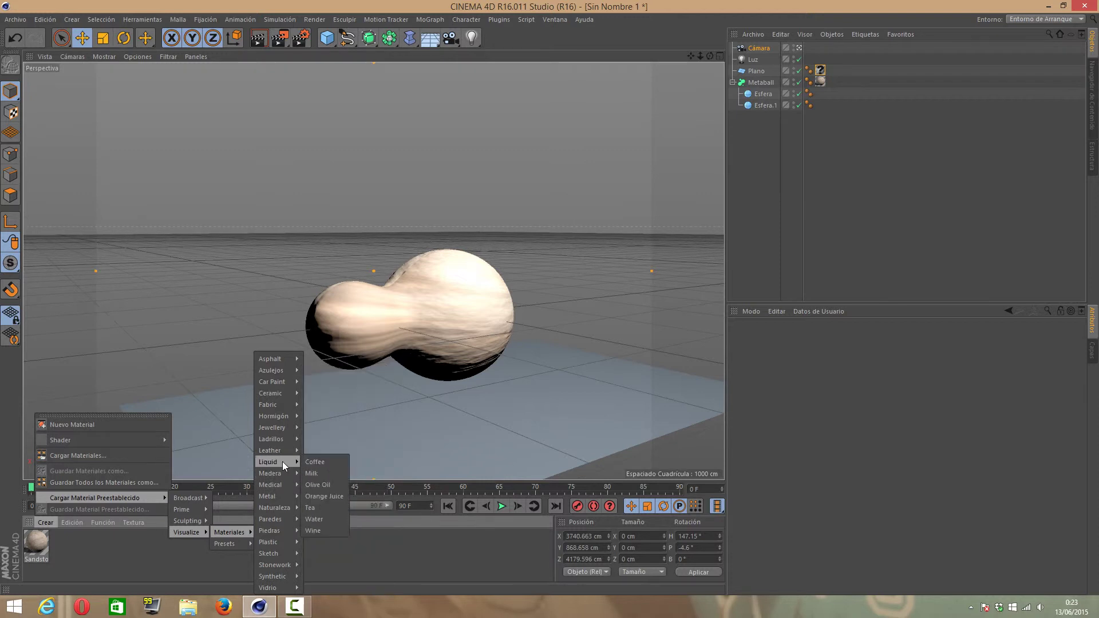
{"action": "mouse_move", "coordinate": [270, 473]}
{"action": "left_click", "coordinate": [323, 462]}
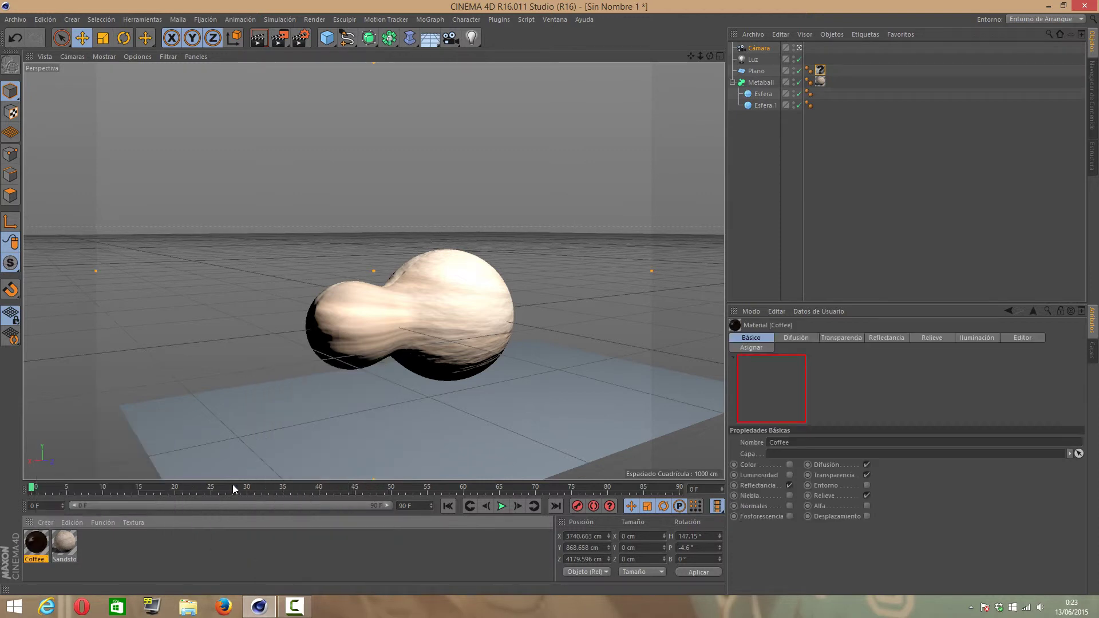
{"action": "left_click_drag", "start_coordinate": [193, 462], "coordinate": [228, 448]}
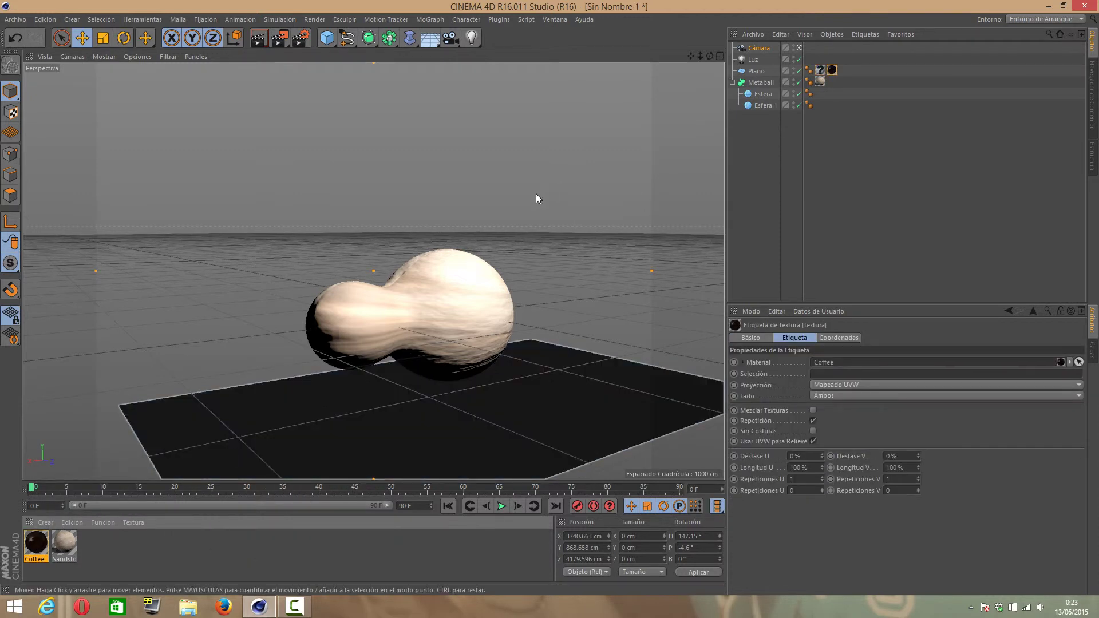
Raise the light's intensity to 171%
{"action": "left_click", "coordinate": [753, 59]}
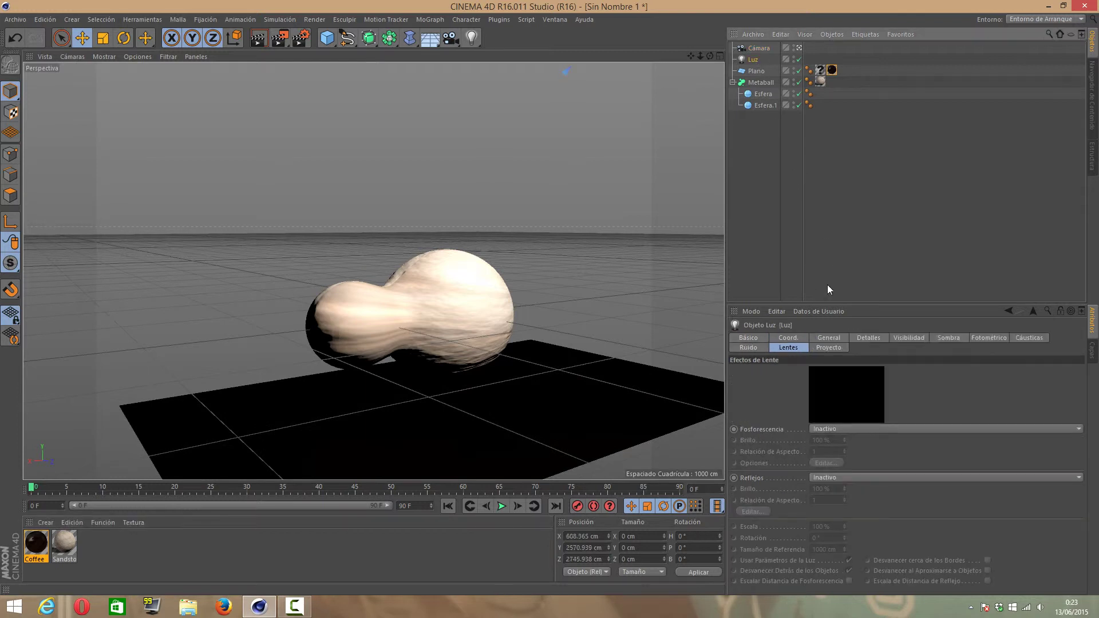
{"action": "left_click", "coordinate": [826, 339]}
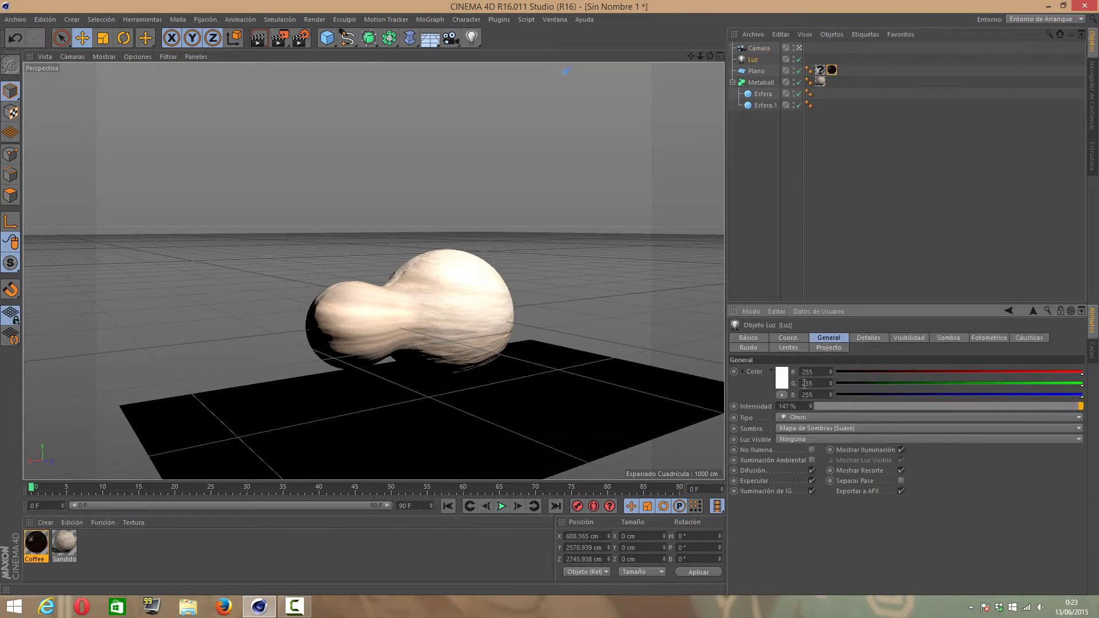
{"action": "left_click_drag", "start_coordinate": [813, 403], "coordinate": [813, 403]}
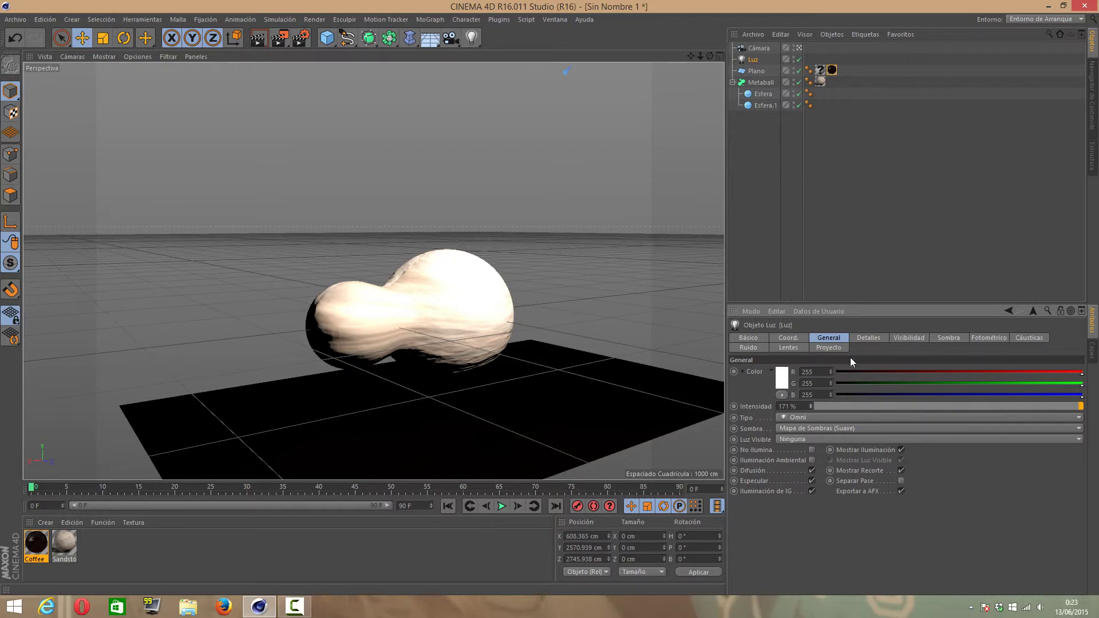
{"action": "left_click", "coordinate": [862, 337]}
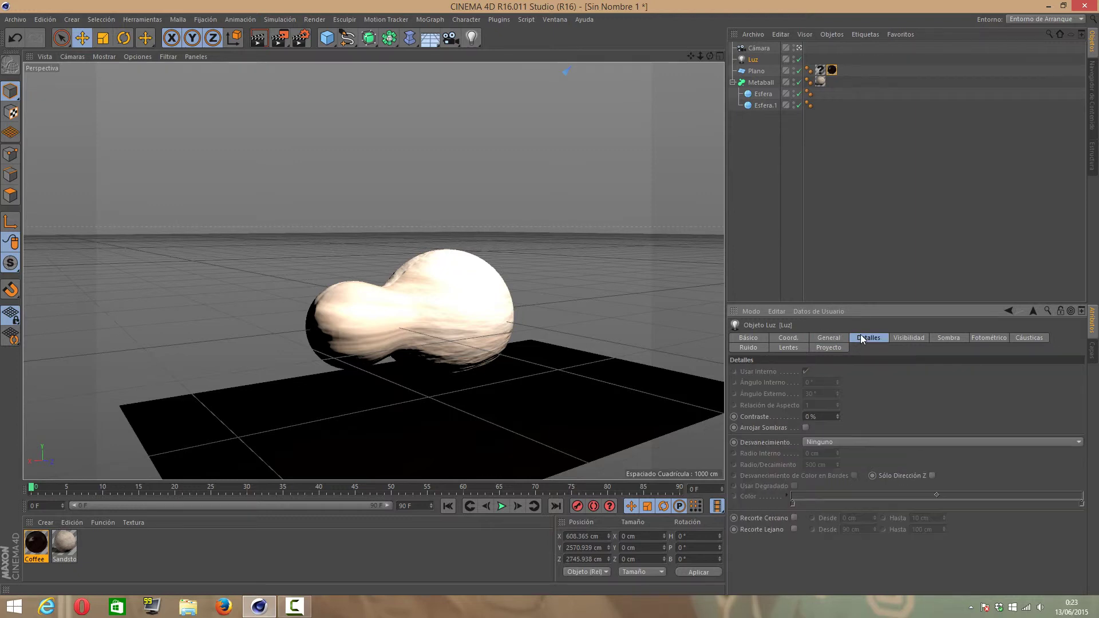
Render the blob over the black floor in the Picture Viewer, then close it
{"action": "left_click", "coordinate": [300, 37]}
{"action": "left_click", "coordinate": [535, 12]}
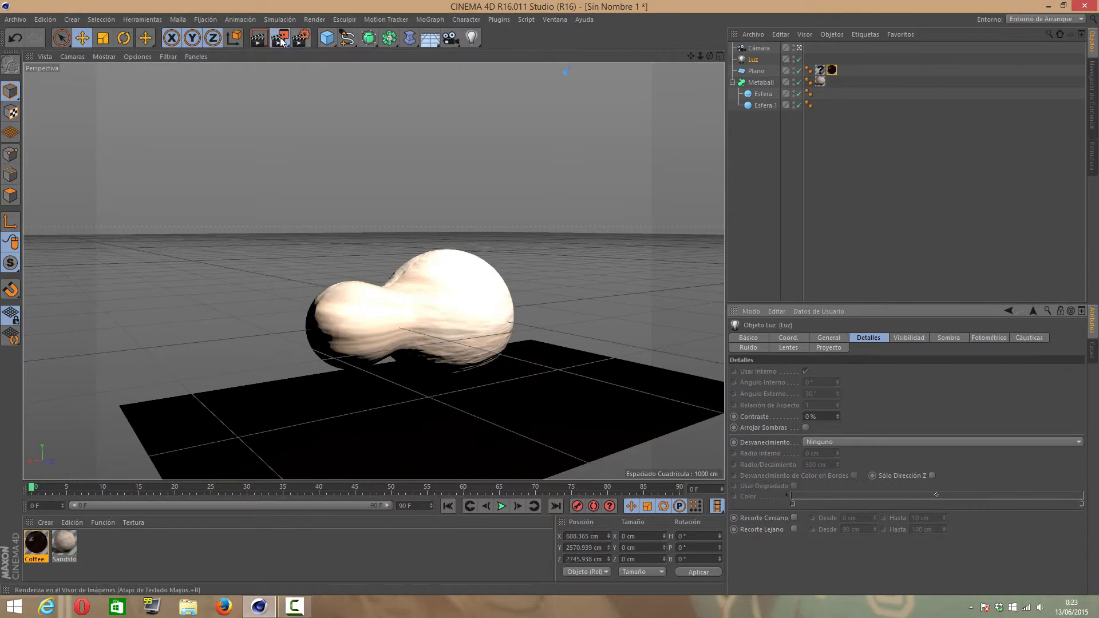
{"action": "left_click", "coordinate": [285, 44]}
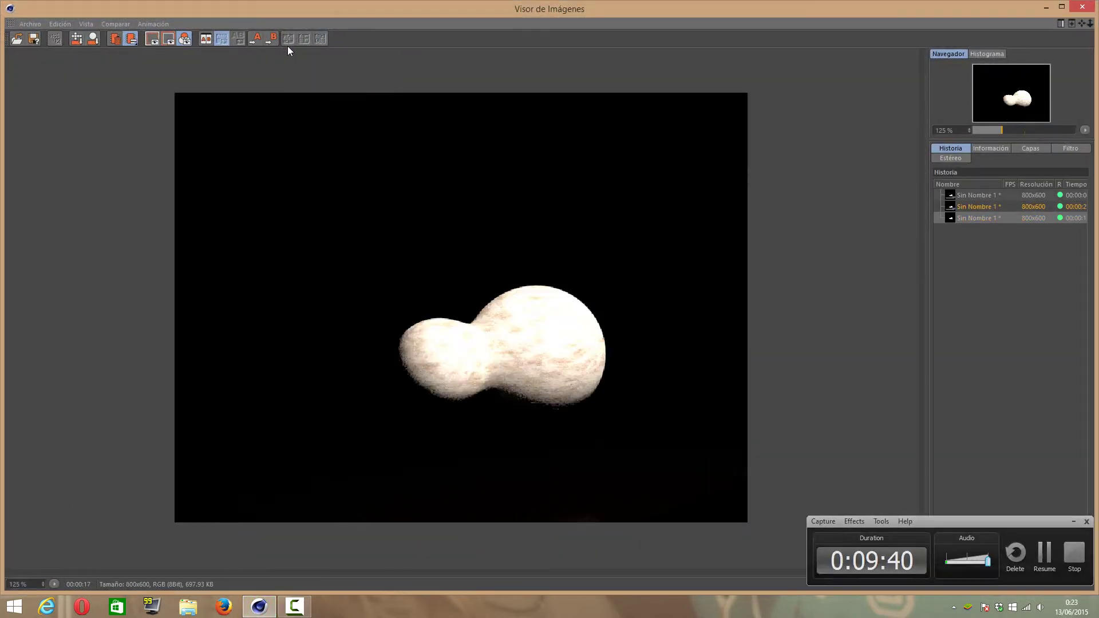
{"action": "left_click", "coordinate": [1079, 12]}
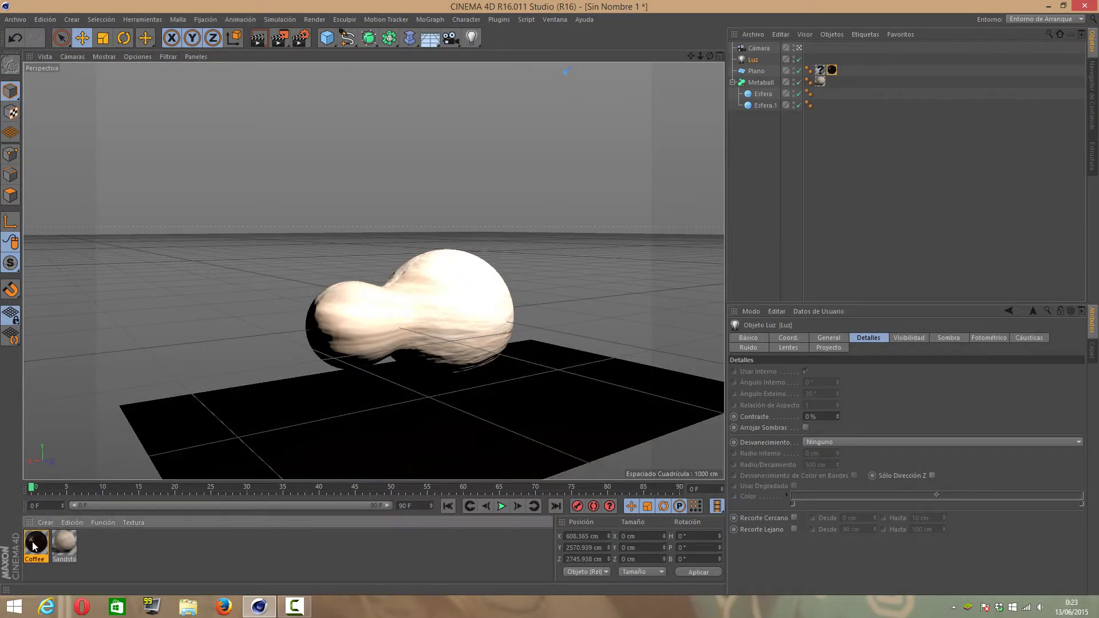
Swap the floor's Coffee material for the Terra Cotta Brown rough preset
{"action": "left_click", "coordinate": [42, 544]}
{"action": "key", "text": "Delete"}
{"action": "left_click", "coordinate": [46, 523]}
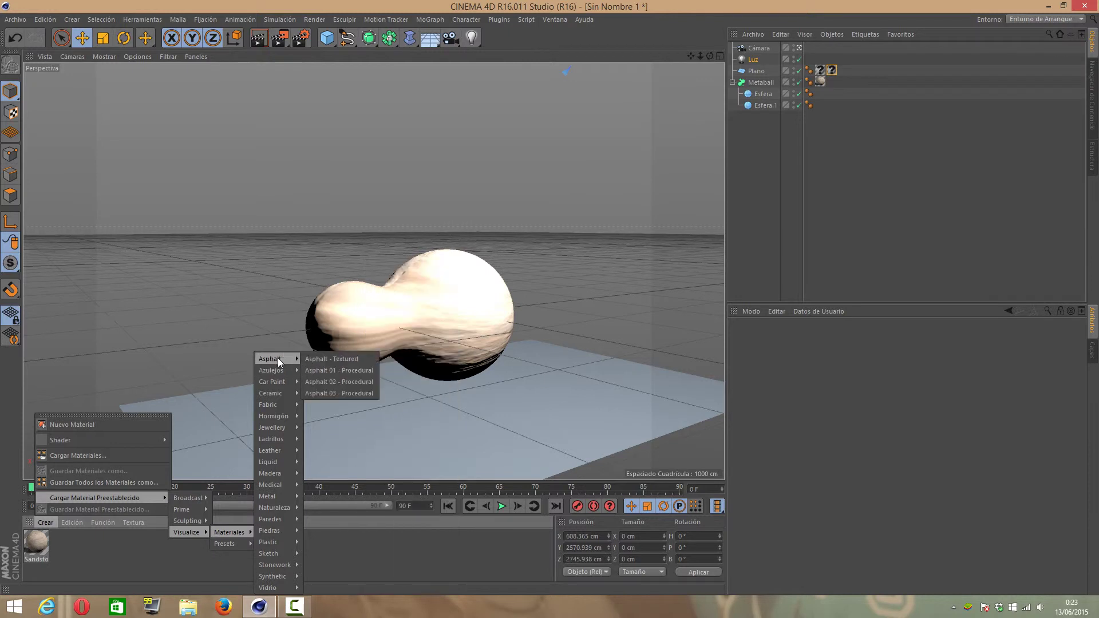
{"action": "mouse_move", "coordinate": [273, 393]}
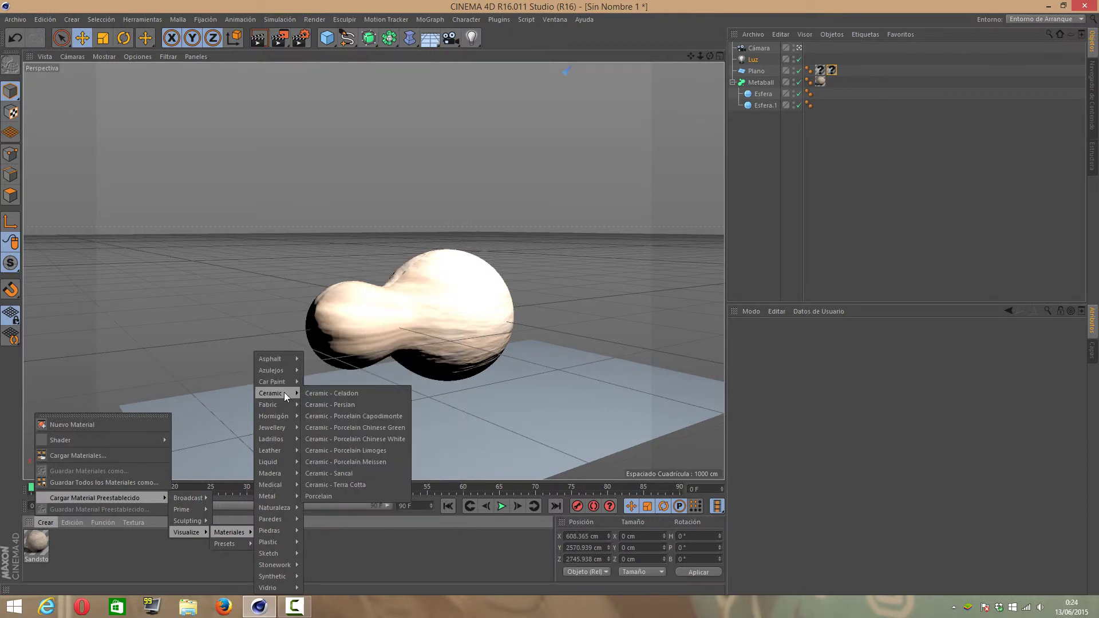
{"action": "left_click", "coordinate": [340, 484]}
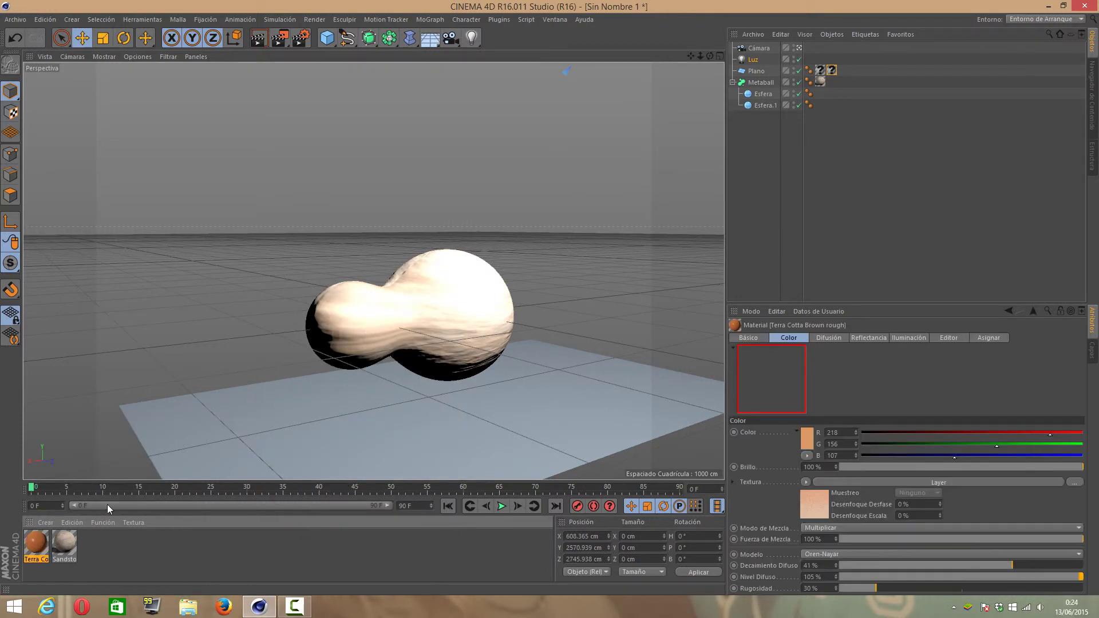
{"action": "left_click_drag", "start_coordinate": [81, 522], "coordinate": [277, 447]}
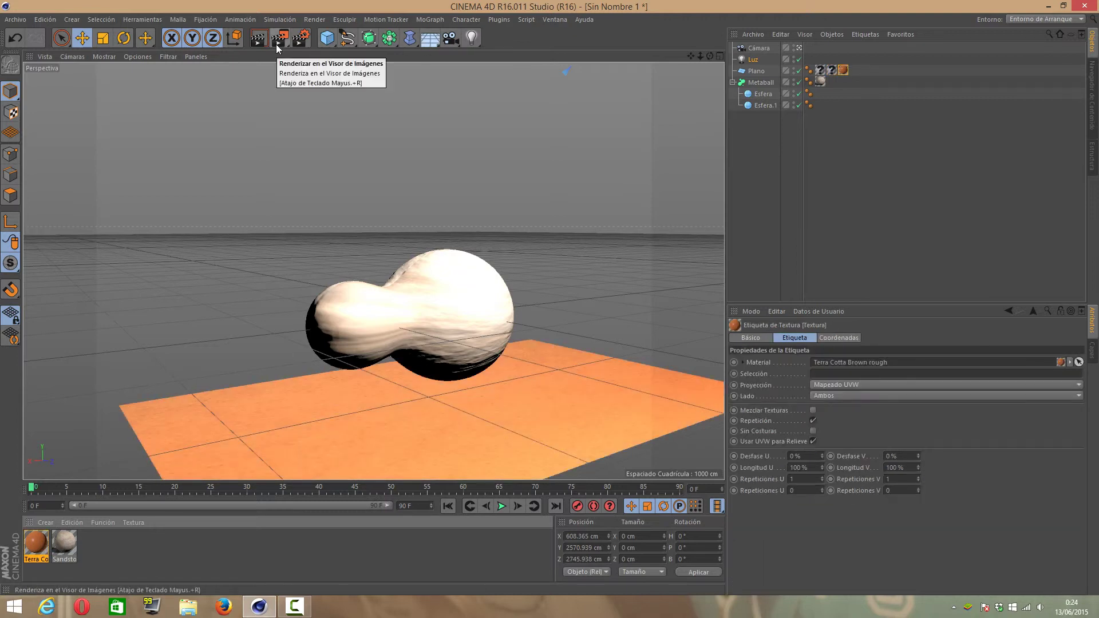
Remove the plane's two empty texture tags, then render and close the viewer
{"action": "left_click", "coordinate": [821, 74]}
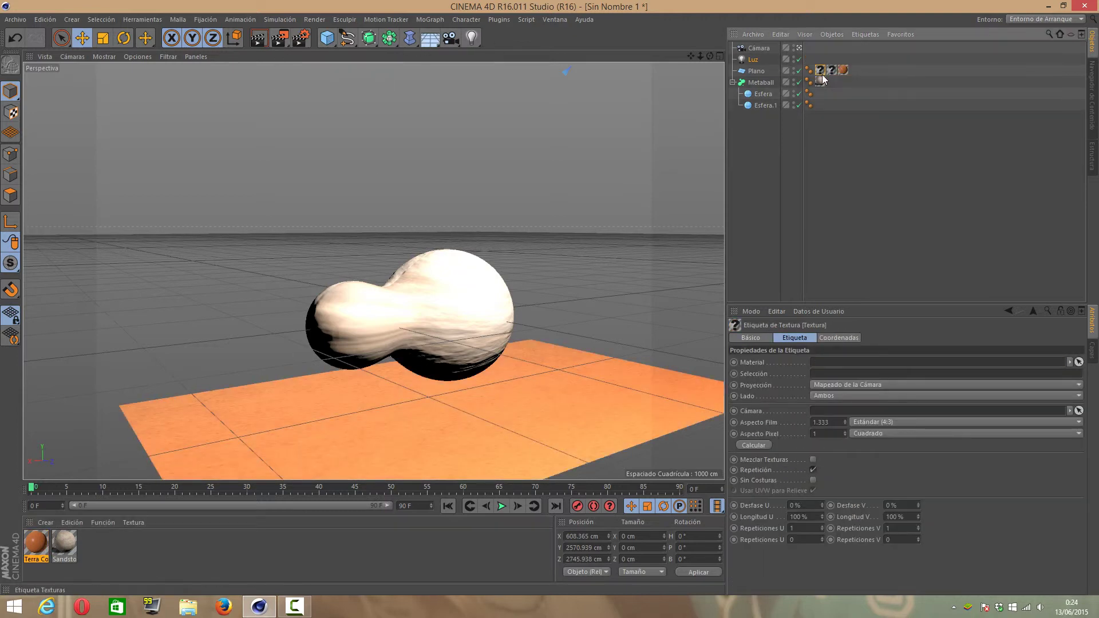
{"action": "key", "text": "Delete"}
{"action": "left_click", "coordinate": [822, 74]}
{"action": "key", "text": "Delete"}
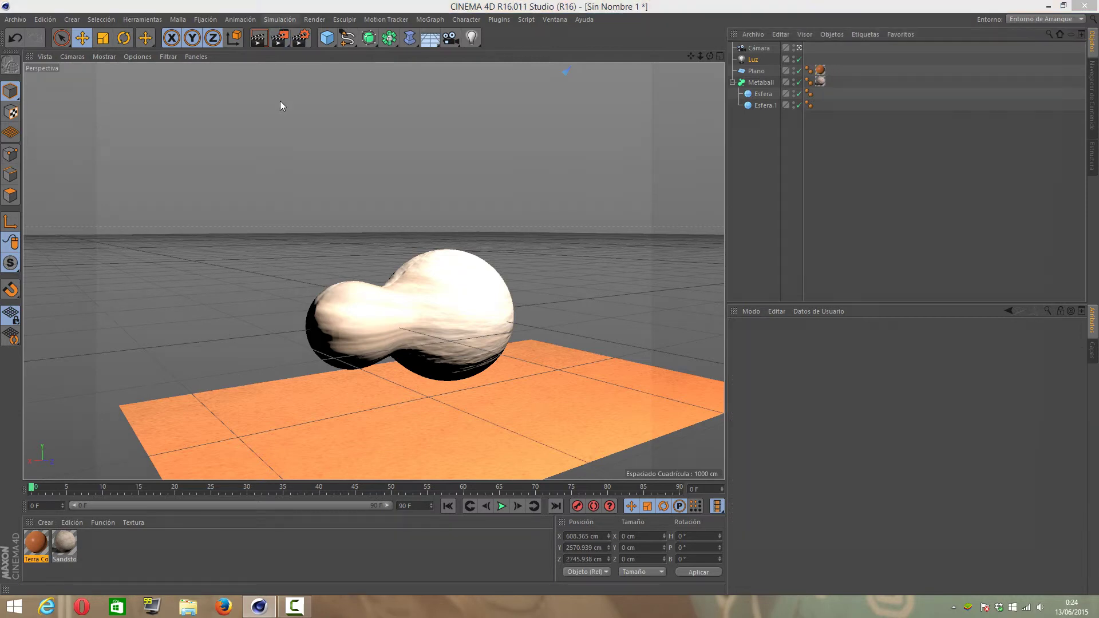
{"action": "key", "text": "shift+r"}
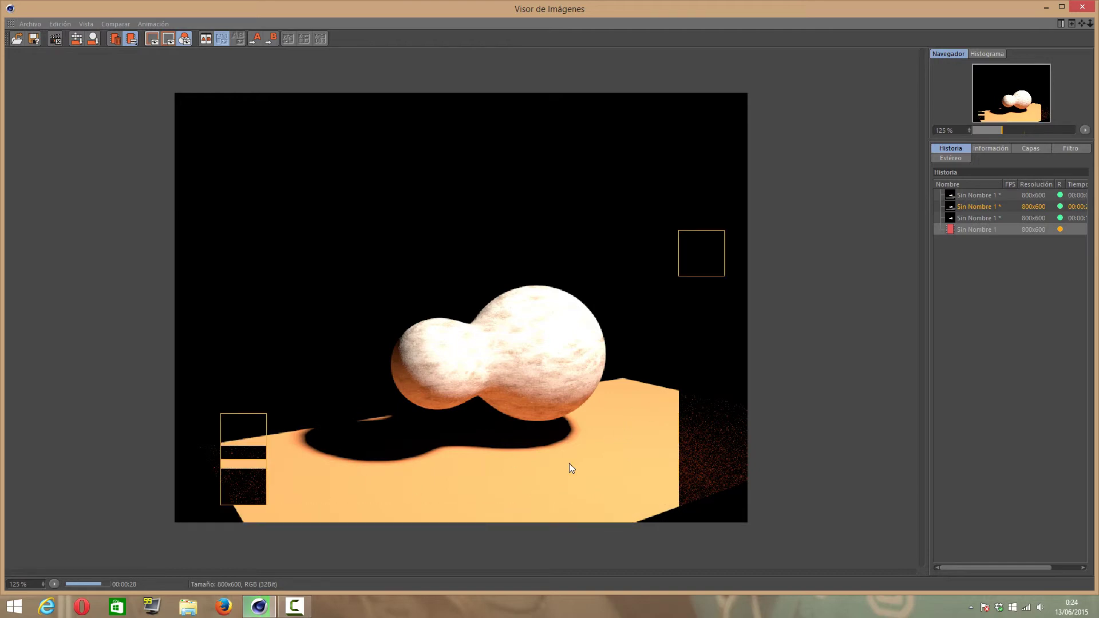
{"action": "left_click", "coordinate": [269, 605]}
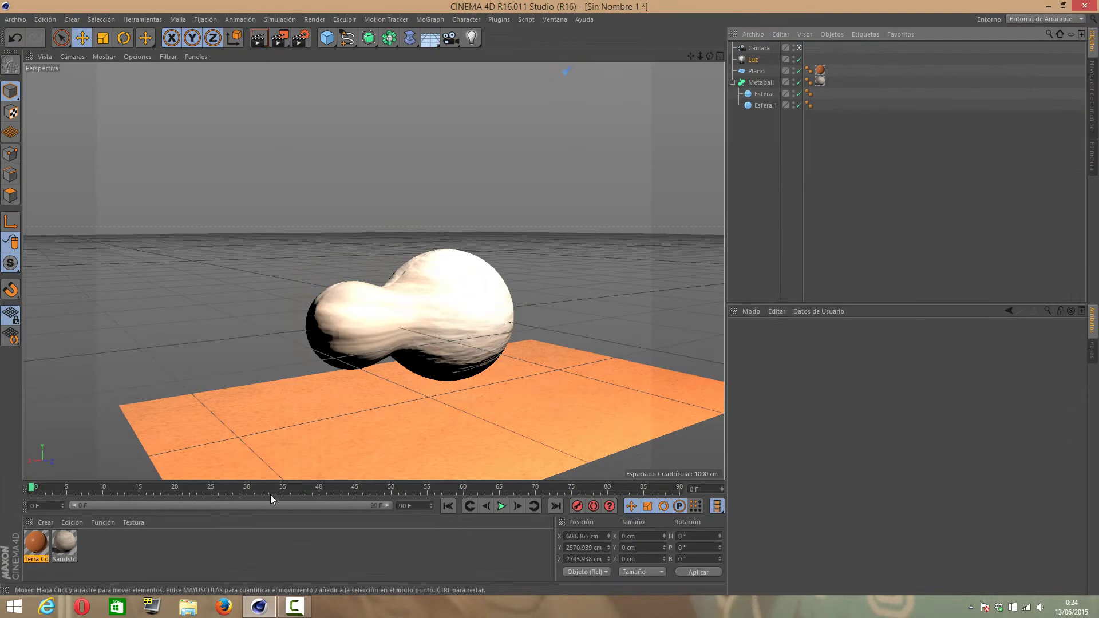
Replace Terra Cotta on the floor with the Glass - Simple preset and render
{"action": "left_click", "coordinate": [37, 540]}
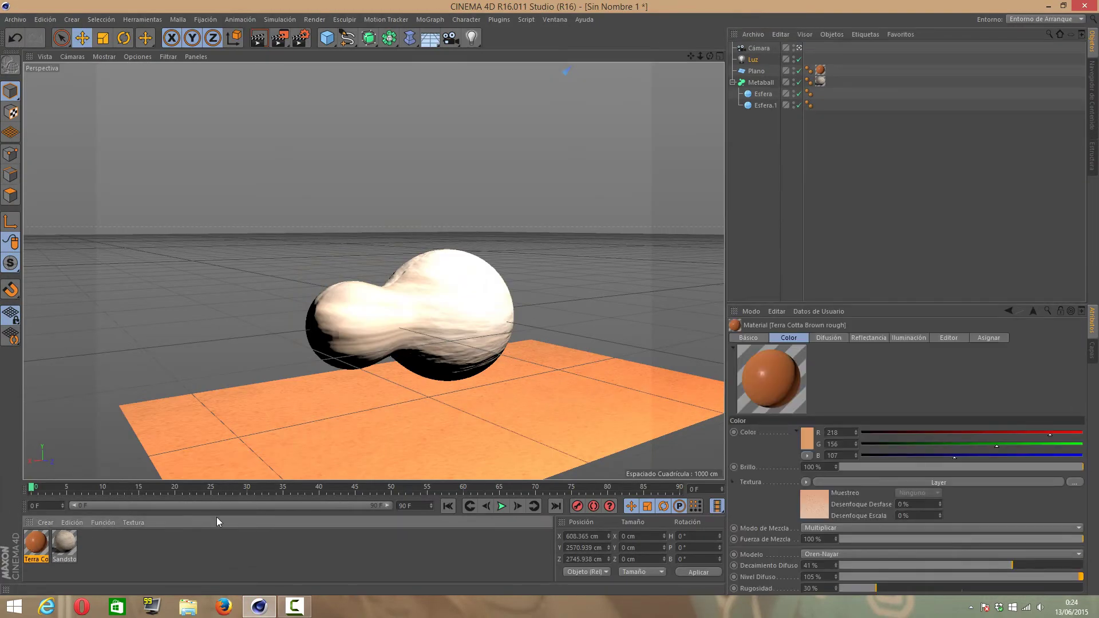
{"action": "key", "text": "Delete"}
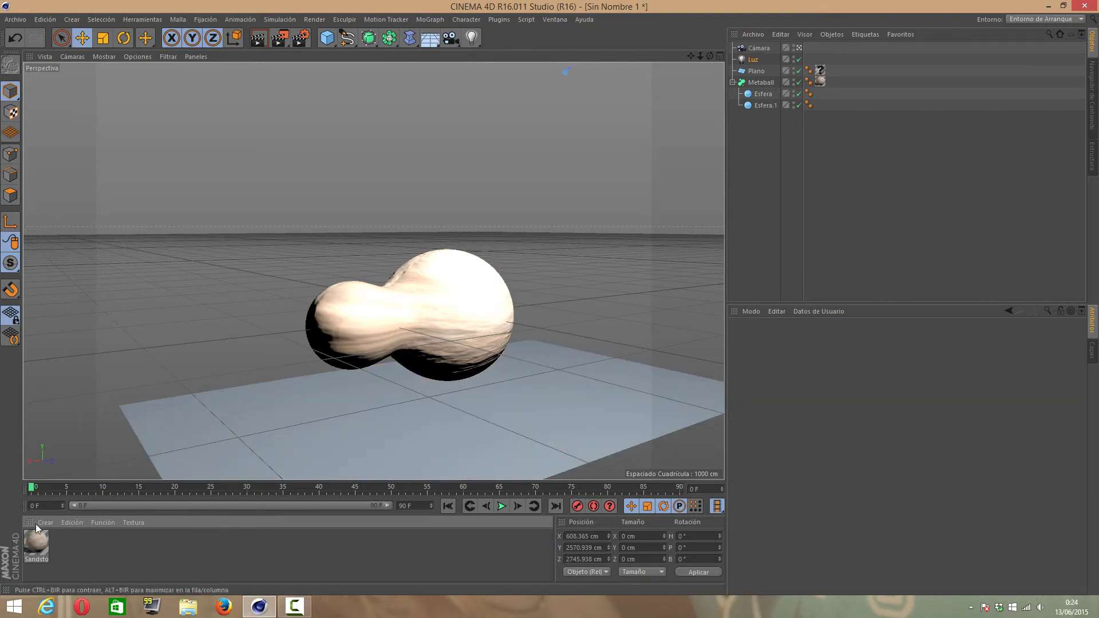
{"action": "left_click", "coordinate": [71, 522]}
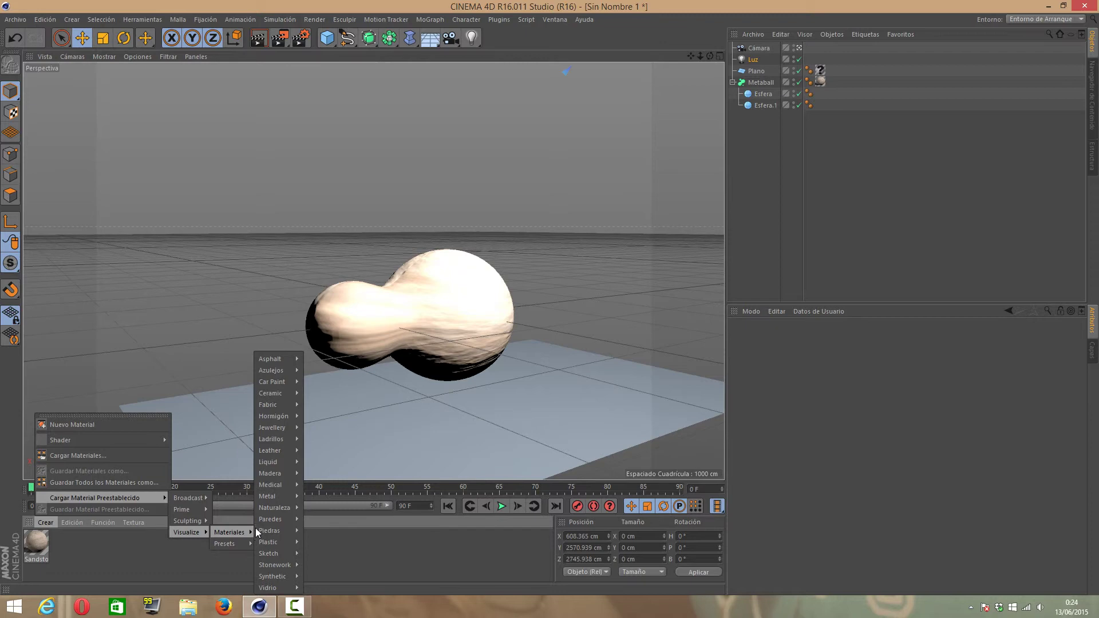
{"action": "mouse_move", "coordinate": [268, 587]}
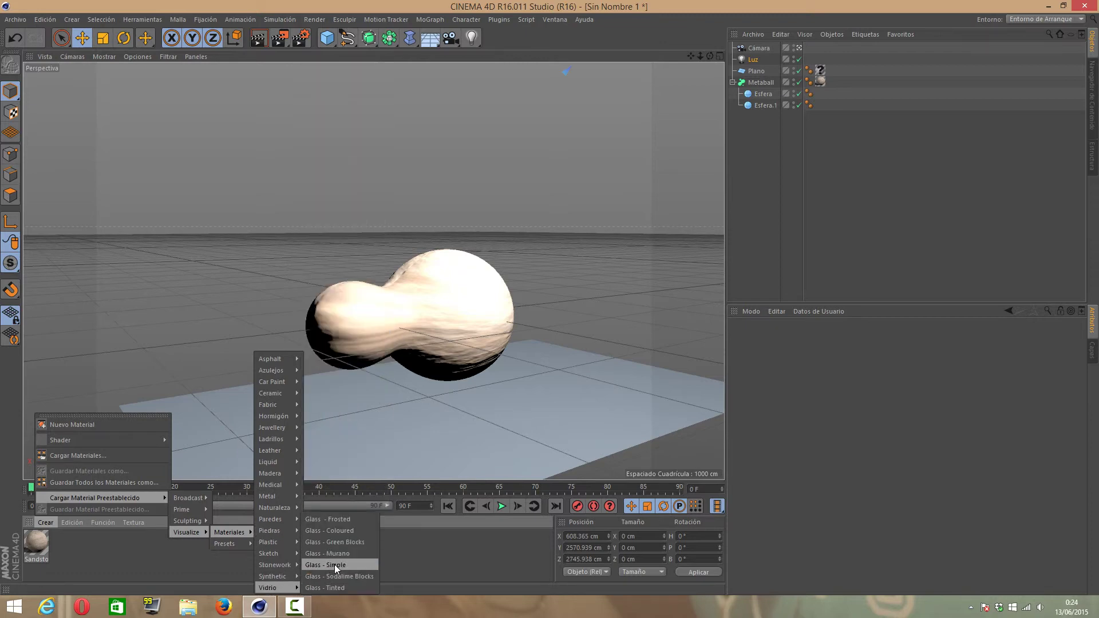
{"action": "left_click", "coordinate": [334, 564]}
{"action": "left_click_drag", "start_coordinate": [198, 457], "coordinate": [229, 438]}
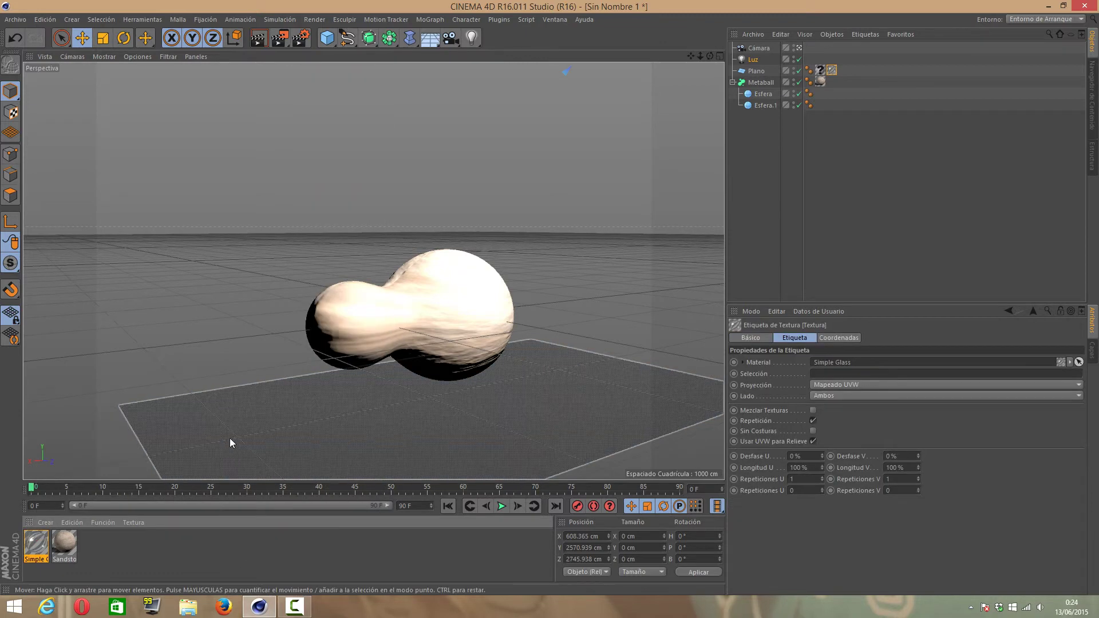
{"action": "left_click", "coordinate": [282, 43]}
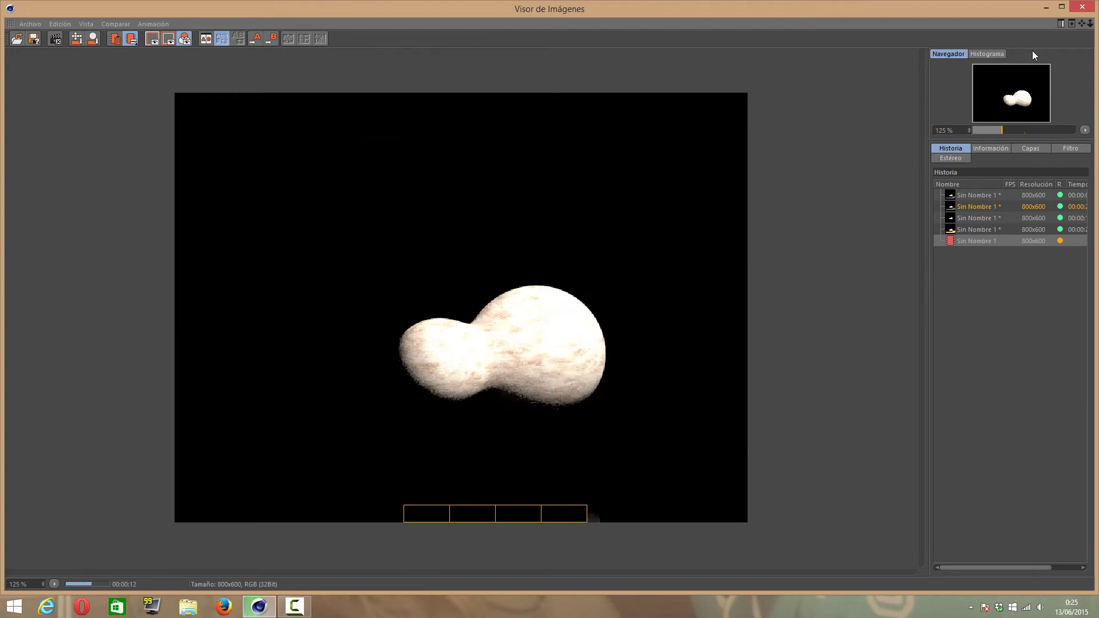
Move the light down closer to the blob and view the scene from above
{"action": "left_click", "coordinate": [1077, 8]}
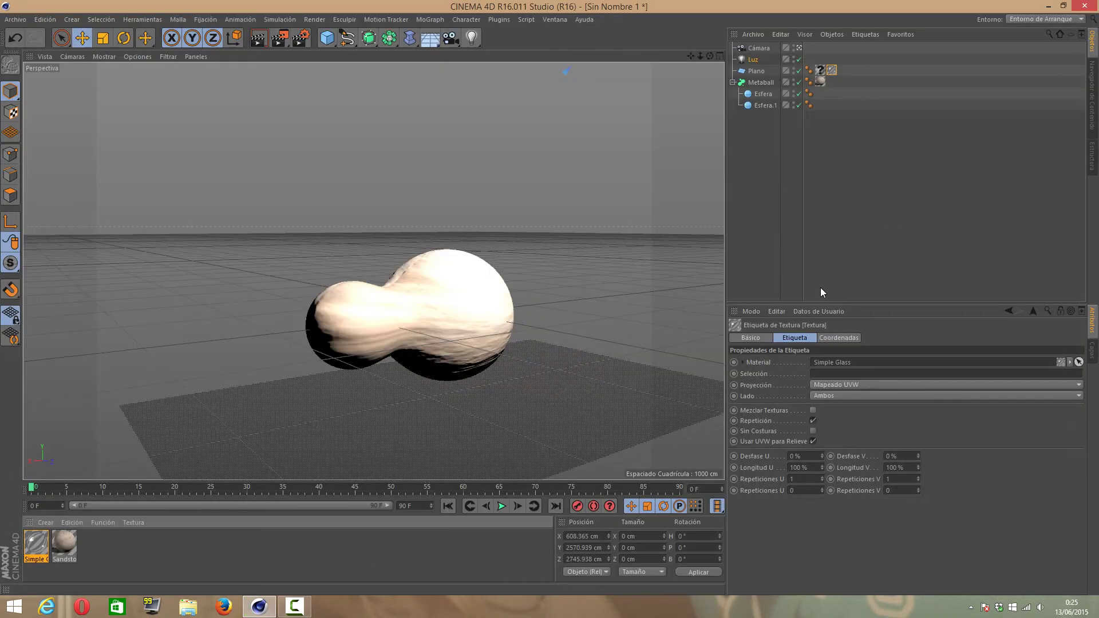
{"action": "left_click", "coordinate": [781, 88]}
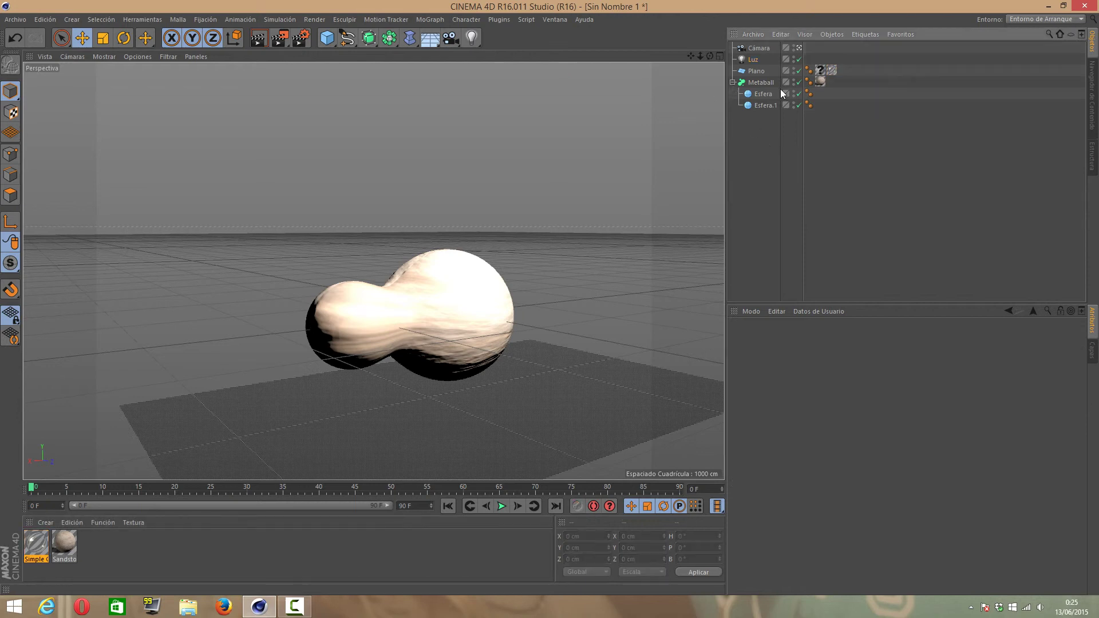
{"action": "left_click", "coordinate": [753, 59]}
{"action": "mouse_move", "coordinate": [699, 55]}
{"action": "left_mouse_down"}
{"action": "mouse_move", "coordinate": [565, 60]}
{"action": "mouse_move", "coordinate": [514, 218]}
{"action": "mouse_move", "coordinate": [517, 205]}
{"action": "left_mouse_up"}
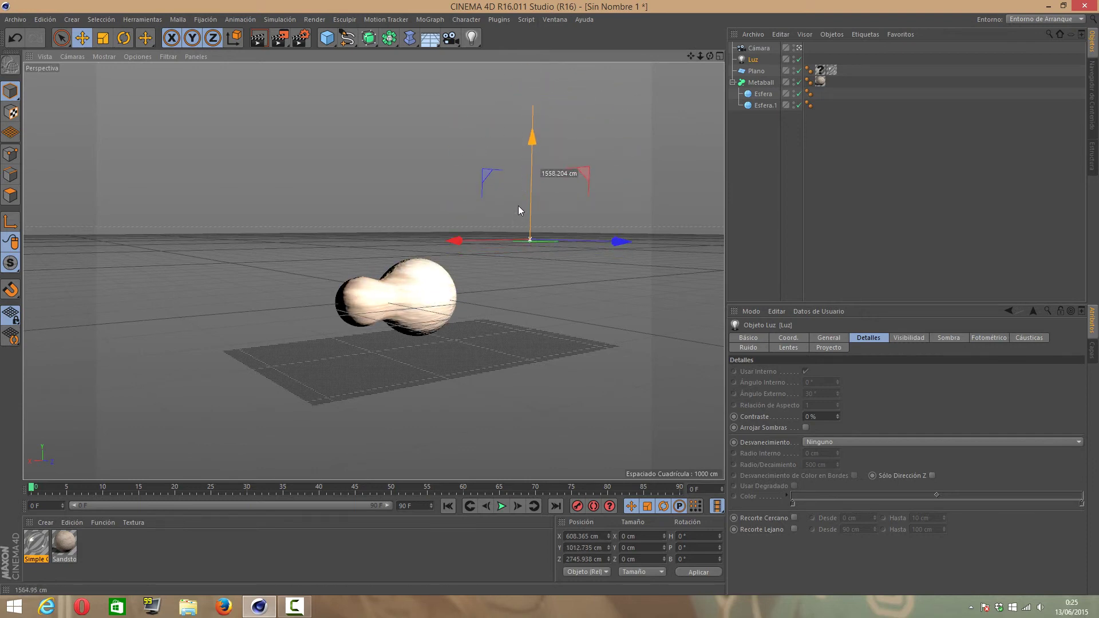
{"action": "left_click_drag", "start_coordinate": [606, 248], "coordinate": [579, 246]}
{"action": "left_click_drag", "start_coordinate": [700, 56], "coordinate": [701, 56]}
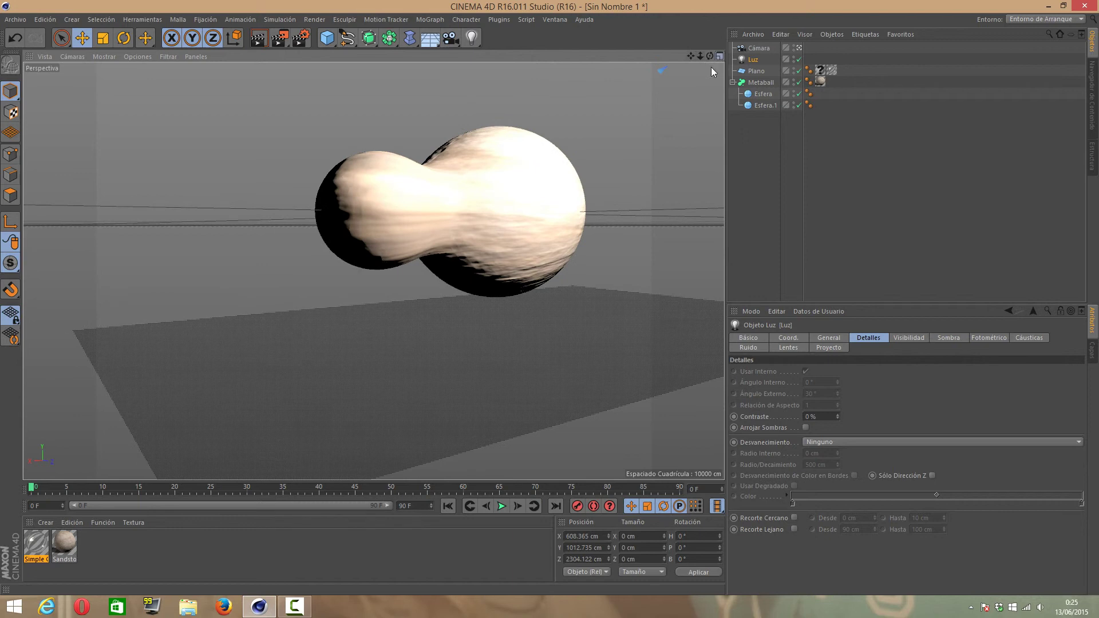
{"action": "left_click_drag", "start_coordinate": [710, 56], "coordinate": [686, 63]}
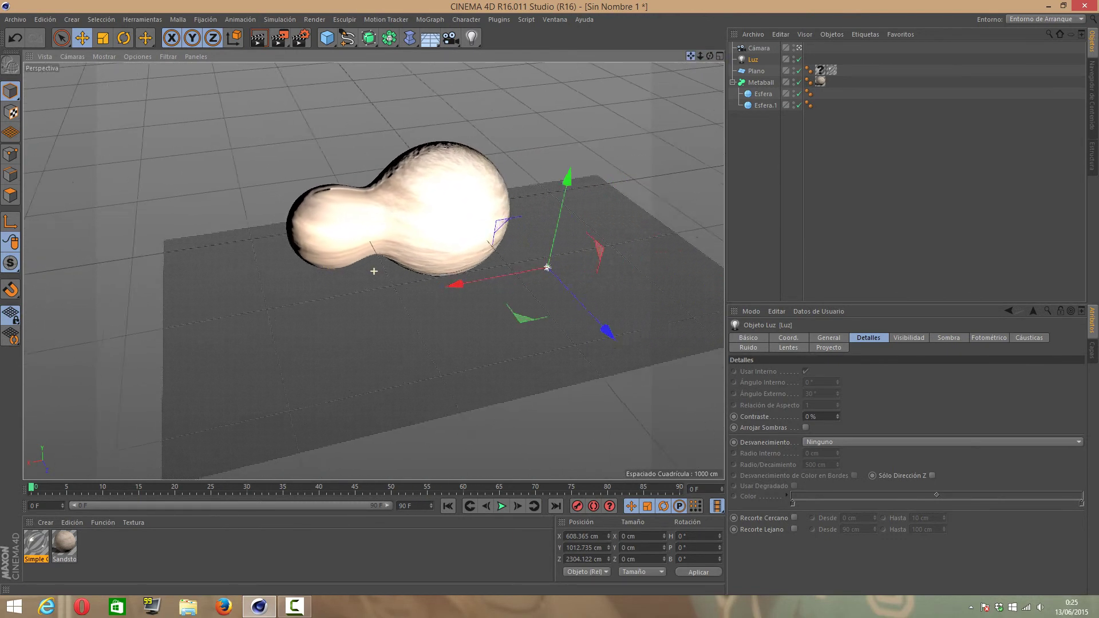
Delete the plane's empty texture tag, render the reflective glass floor, and close the viewer
{"action": "left_click", "coordinate": [819, 70]}
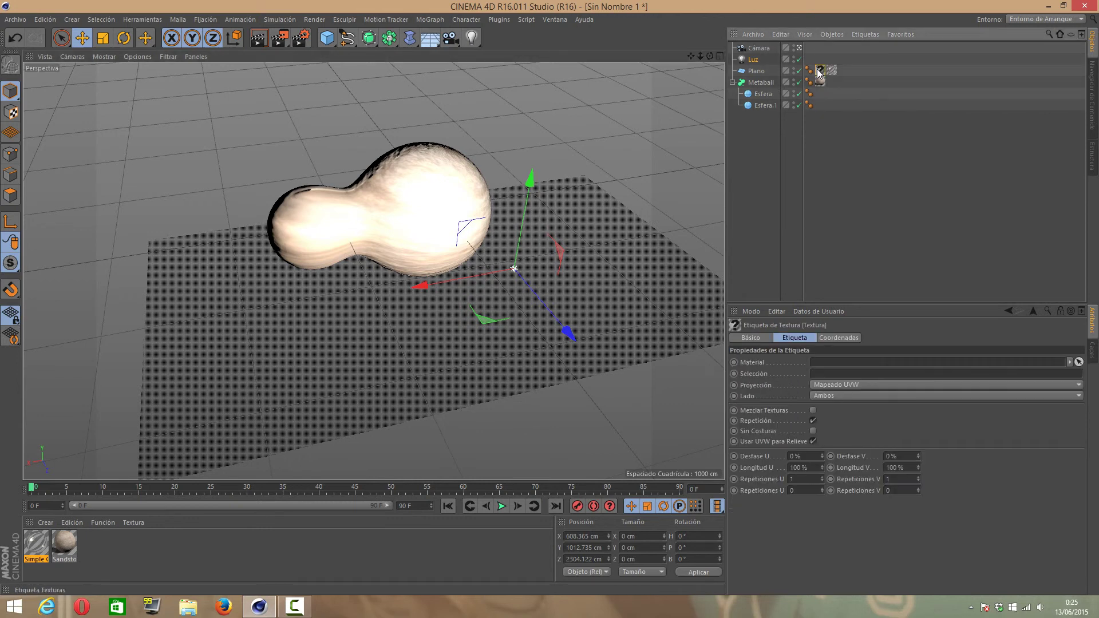
{"action": "key", "text": "Delete"}
{"action": "left_click", "coordinate": [756, 71]}
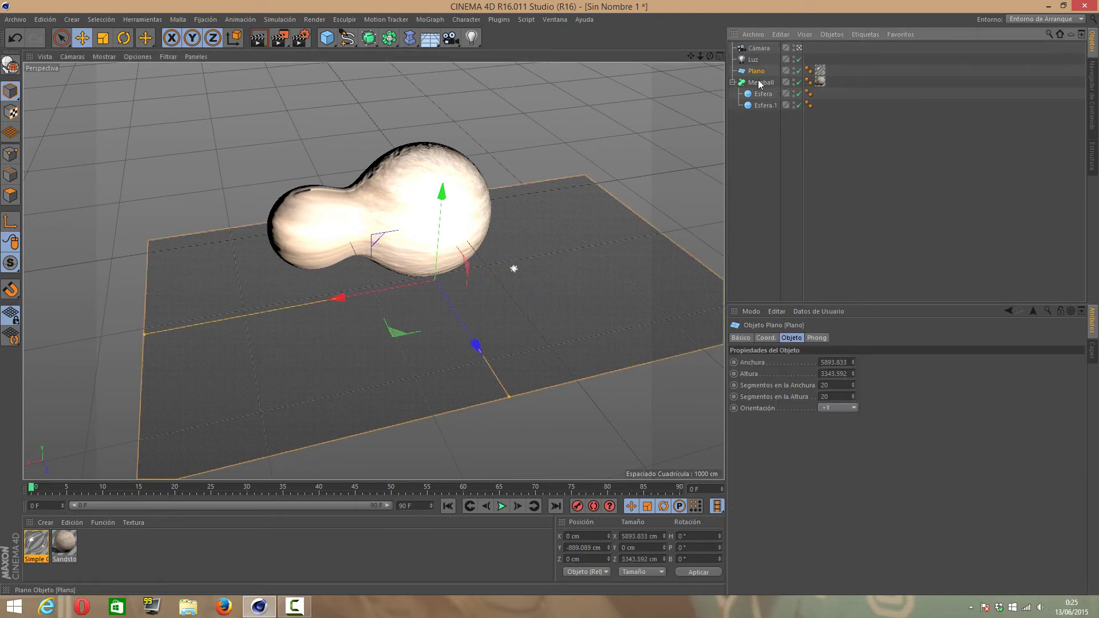
{"action": "left_click", "coordinate": [761, 126]}
{"action": "left_click", "coordinate": [284, 42]}
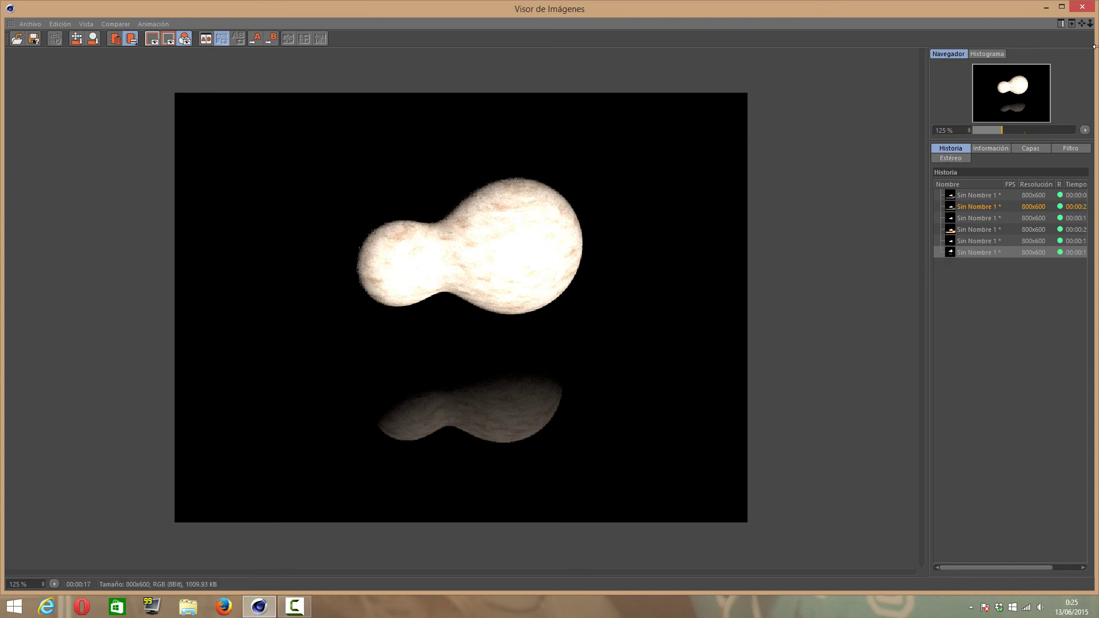
{"action": "left_click", "coordinate": [1081, 6]}
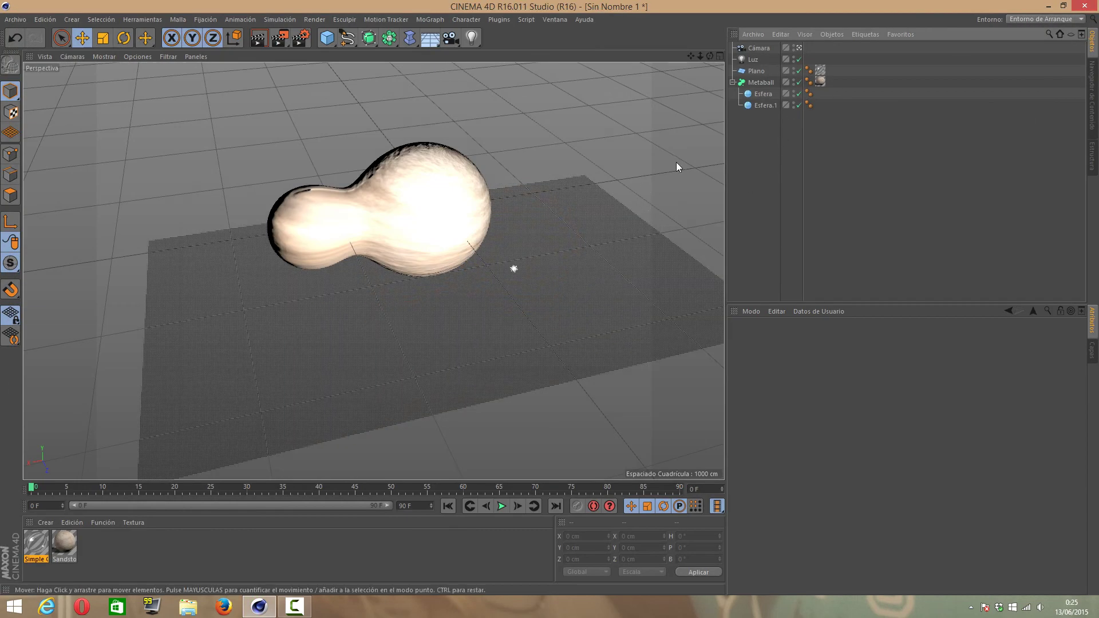